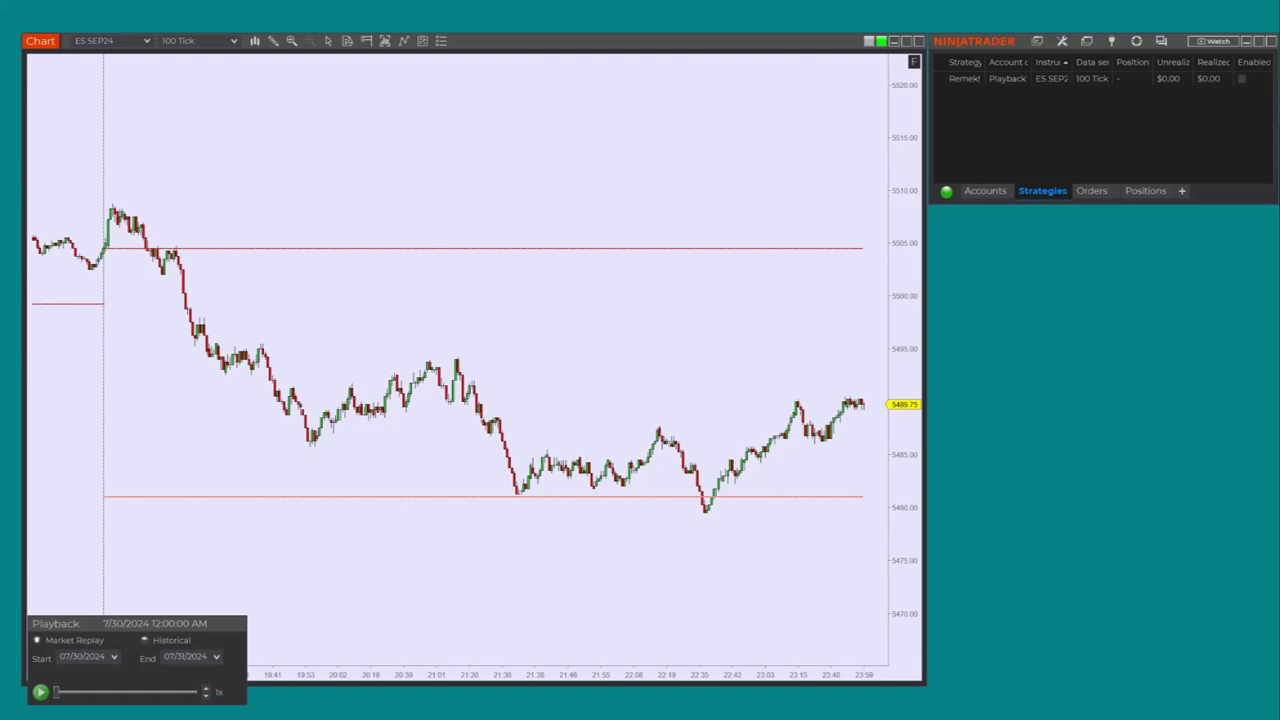
- Remove the existing Remek strategy from the list of strategies
{"action": "left_click", "coordinate": [1025, 82]}
{"action": "right_click", "coordinate": [1026, 86]}
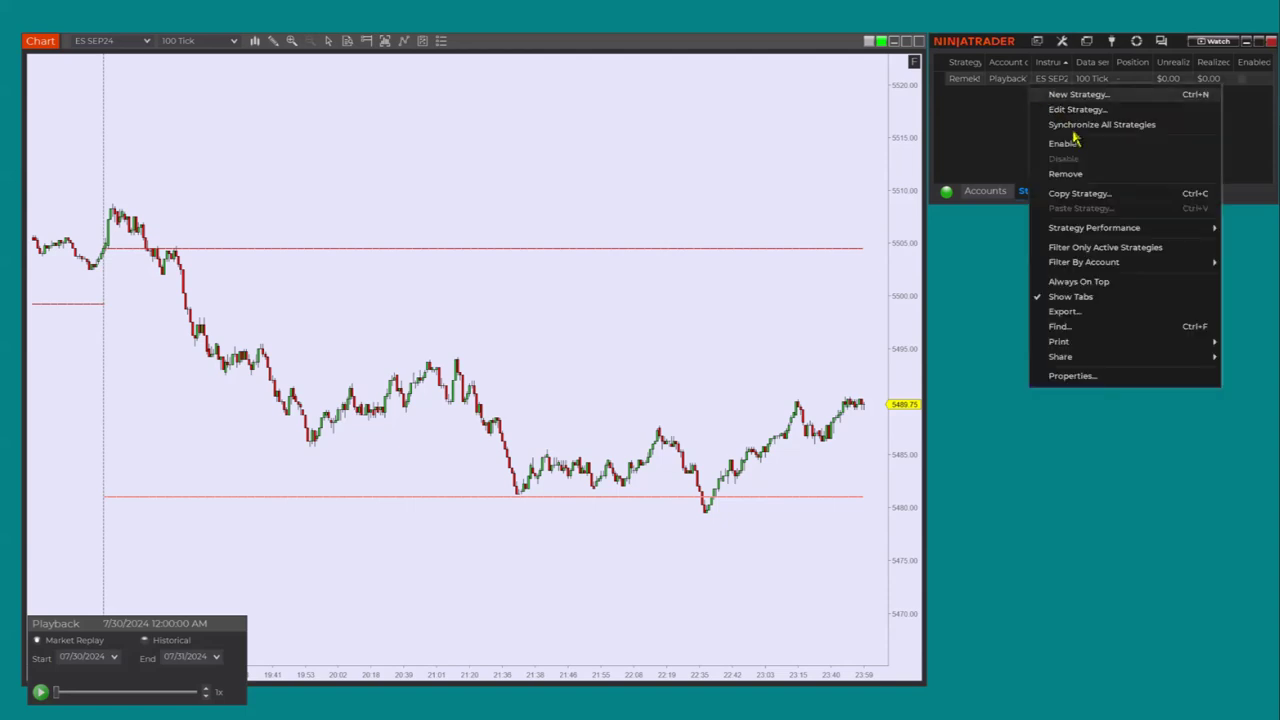
{"action": "left_click", "coordinate": [1095, 177]}
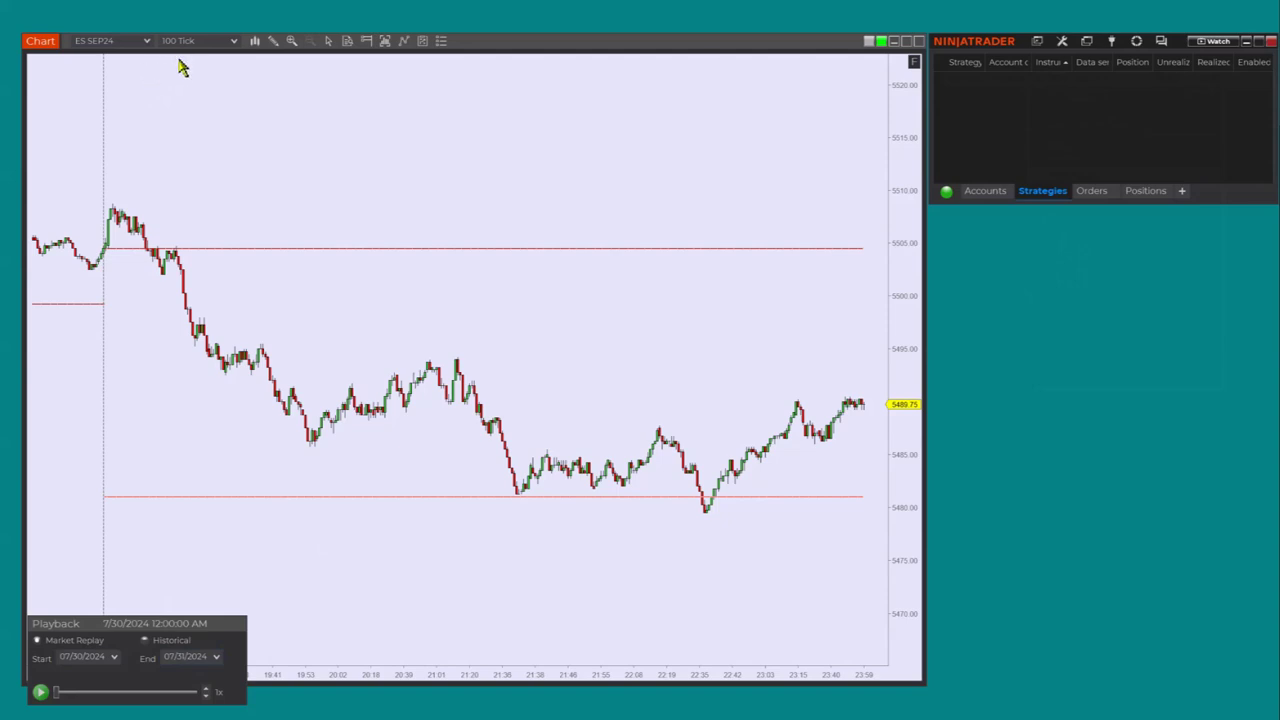
- Add the Remek! PRO STR BT strategy from the Remek folder to the ES SEP24 chart's strategies
{"action": "right_click", "coordinate": [250, 150]}
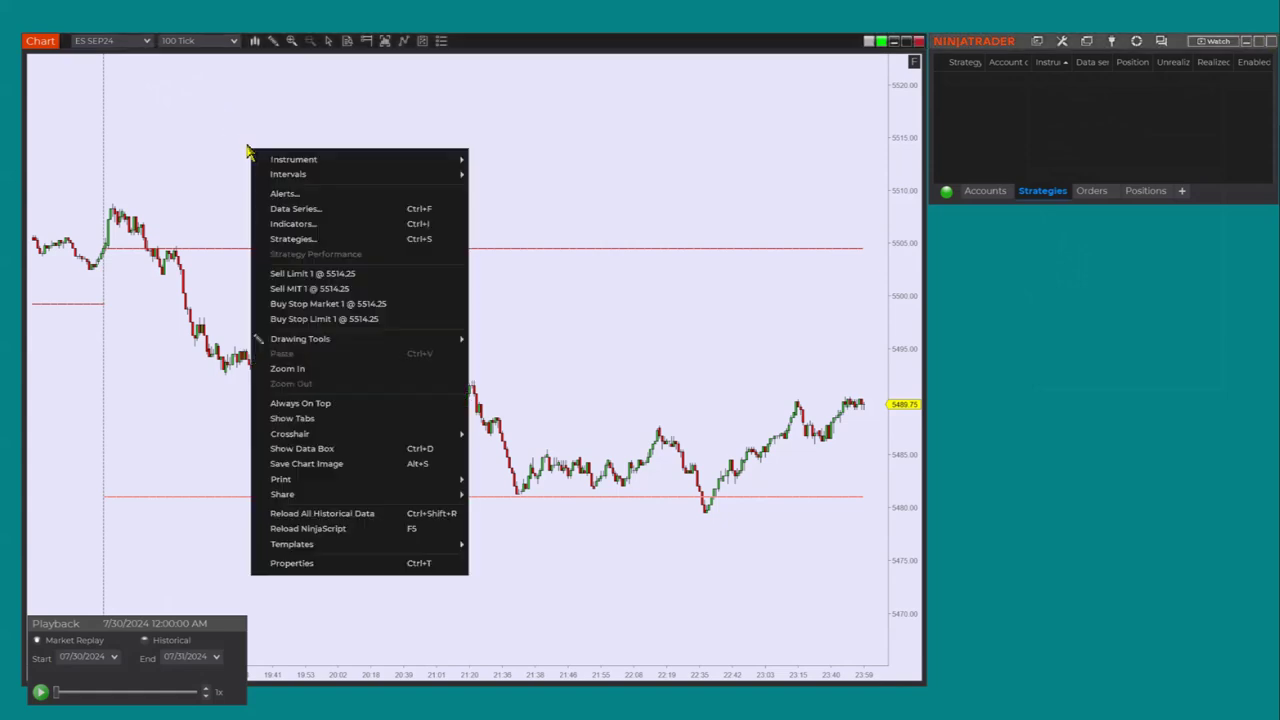
{"action": "left_click", "coordinate": [330, 242]}
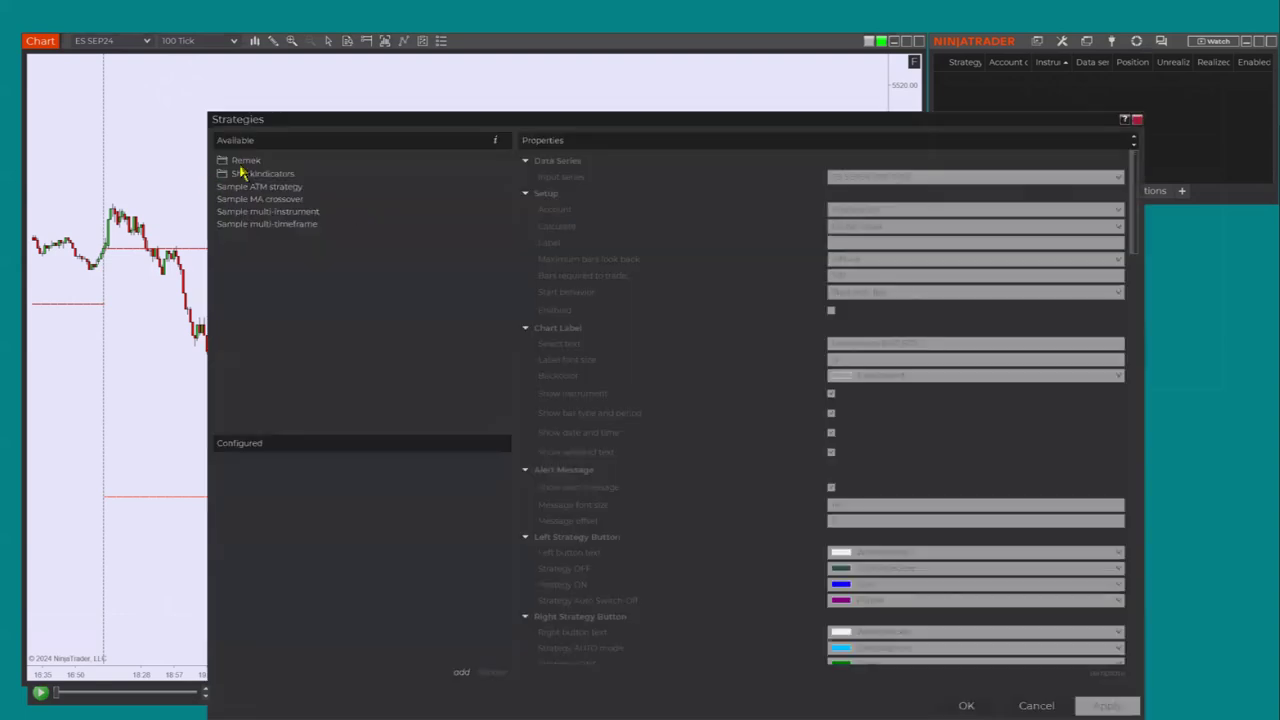
{"action": "left_click", "coordinate": [244, 162]}
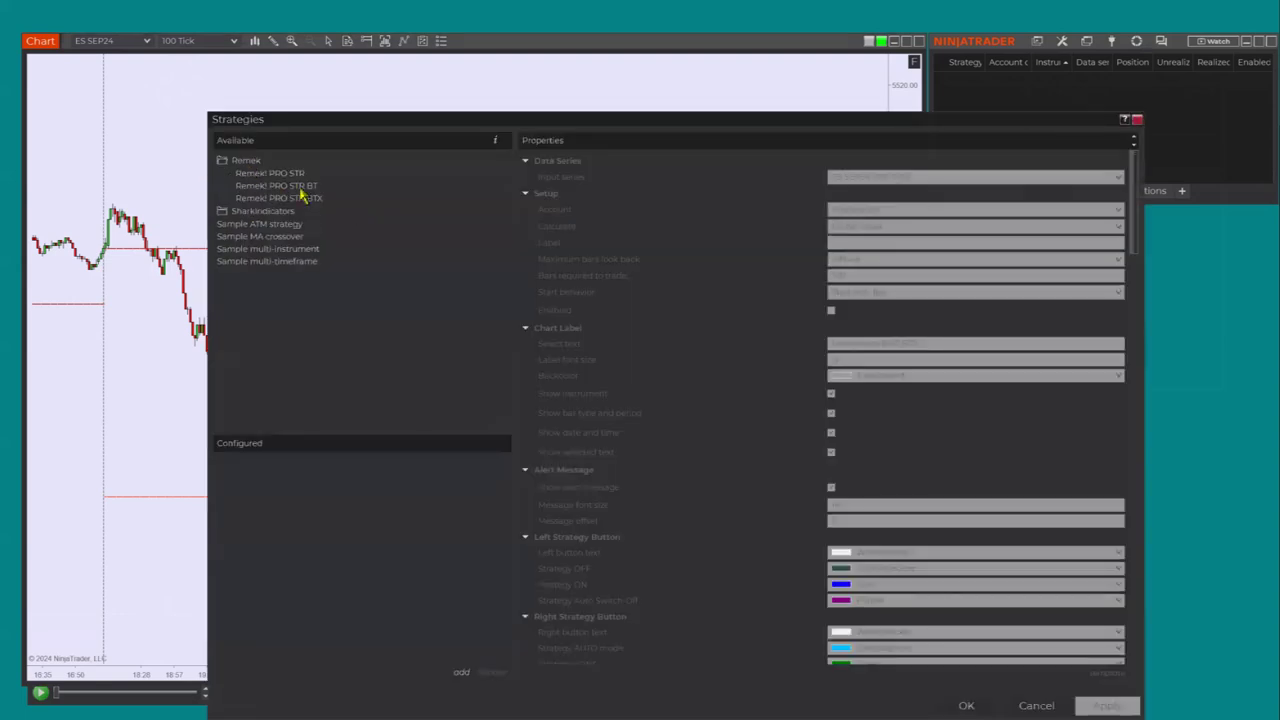
{"action": "double_click", "coordinate": [298, 187]}
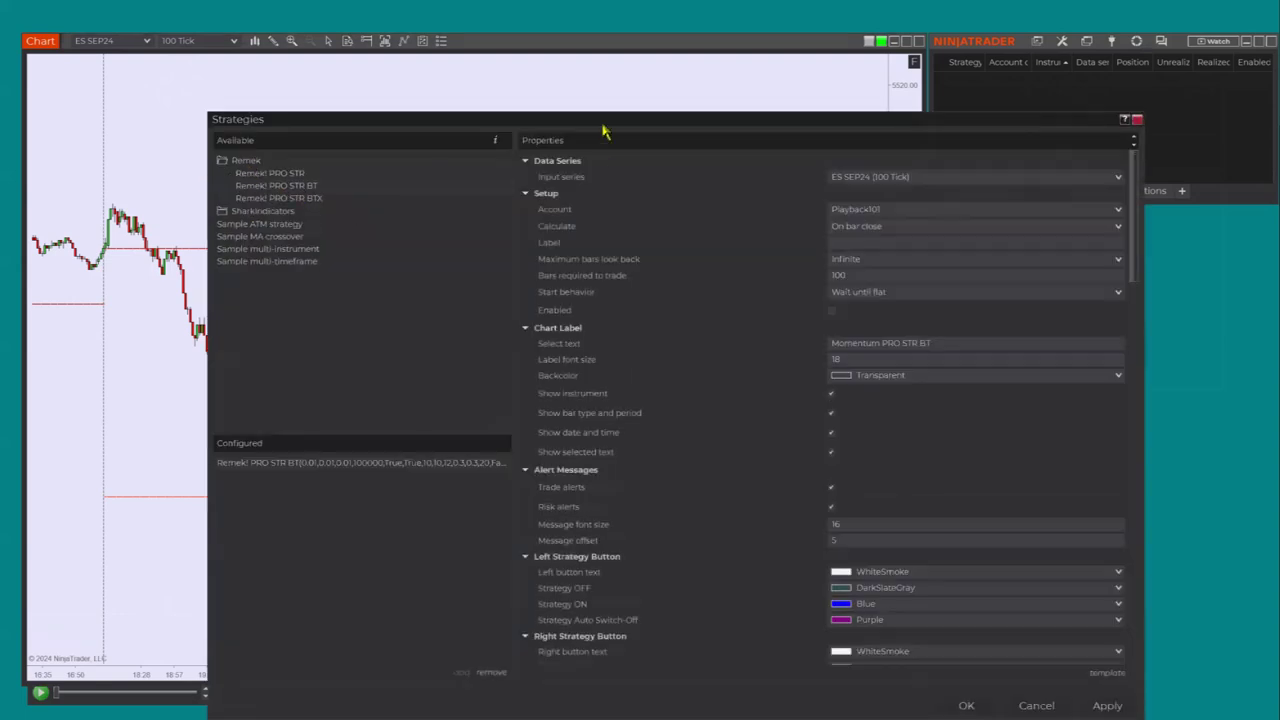
{"action": "left_click_drag", "start_coordinate": [592, 122], "coordinate": [498, 35]}
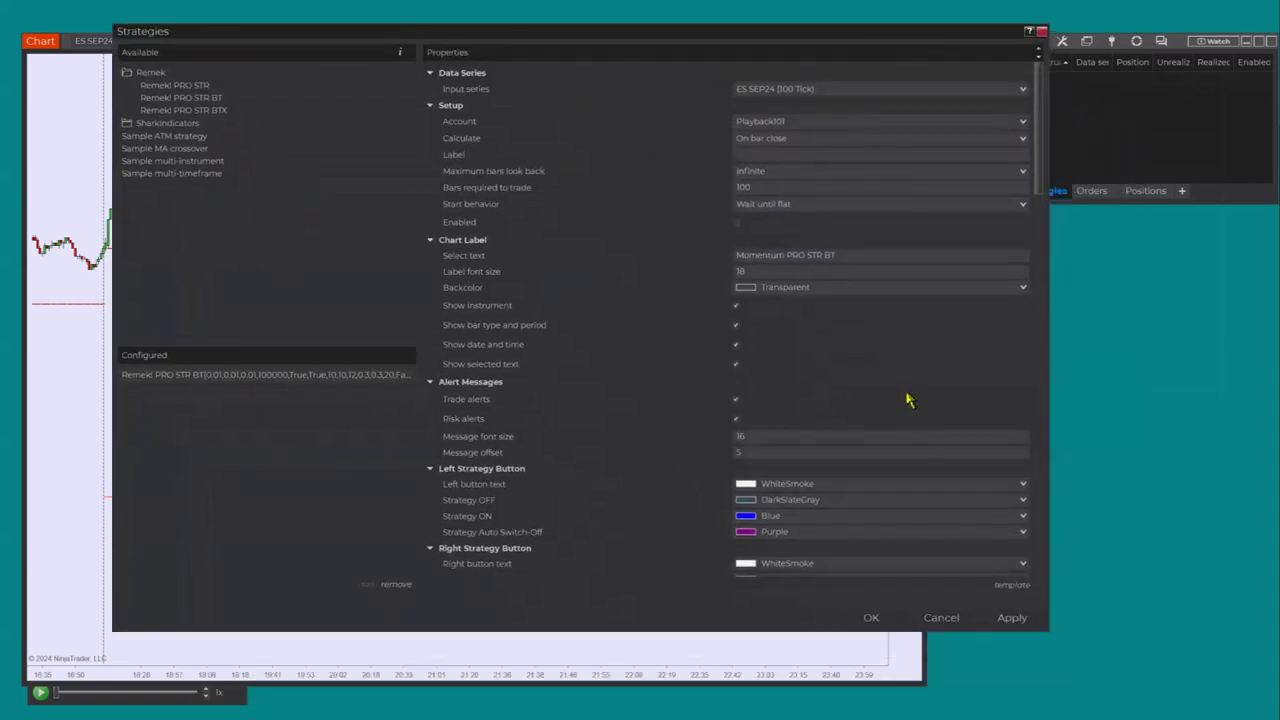
- Set the 2nd Order Set position size to 0 and turn off Adjust initial stop in the 1st Order Set
{"action": "scroll", "coordinate": [886, 376], "scroll_direction": "down", "scroll_amount": 10}
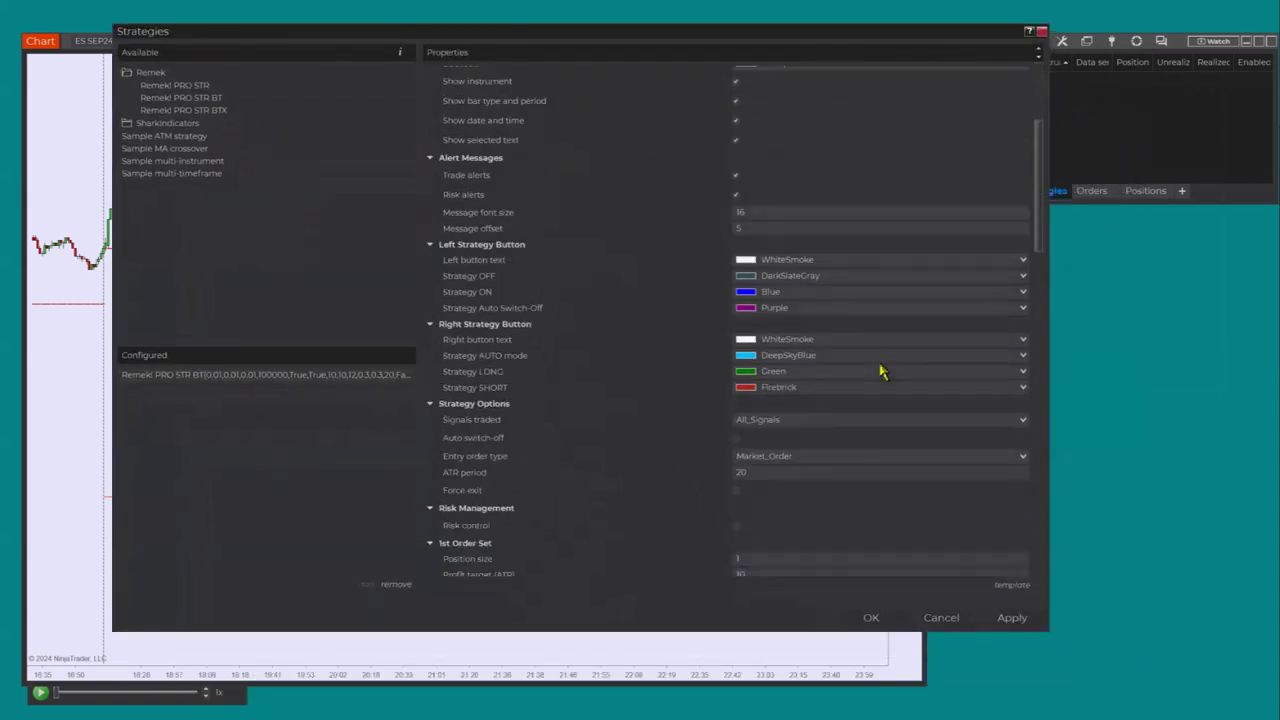
{"action": "scroll", "coordinate": [880, 372], "scroll_direction": "down", "scroll_amount": 1}
{"action": "scroll", "coordinate": [878, 370], "scroll_direction": "down", "scroll_amount": 6}
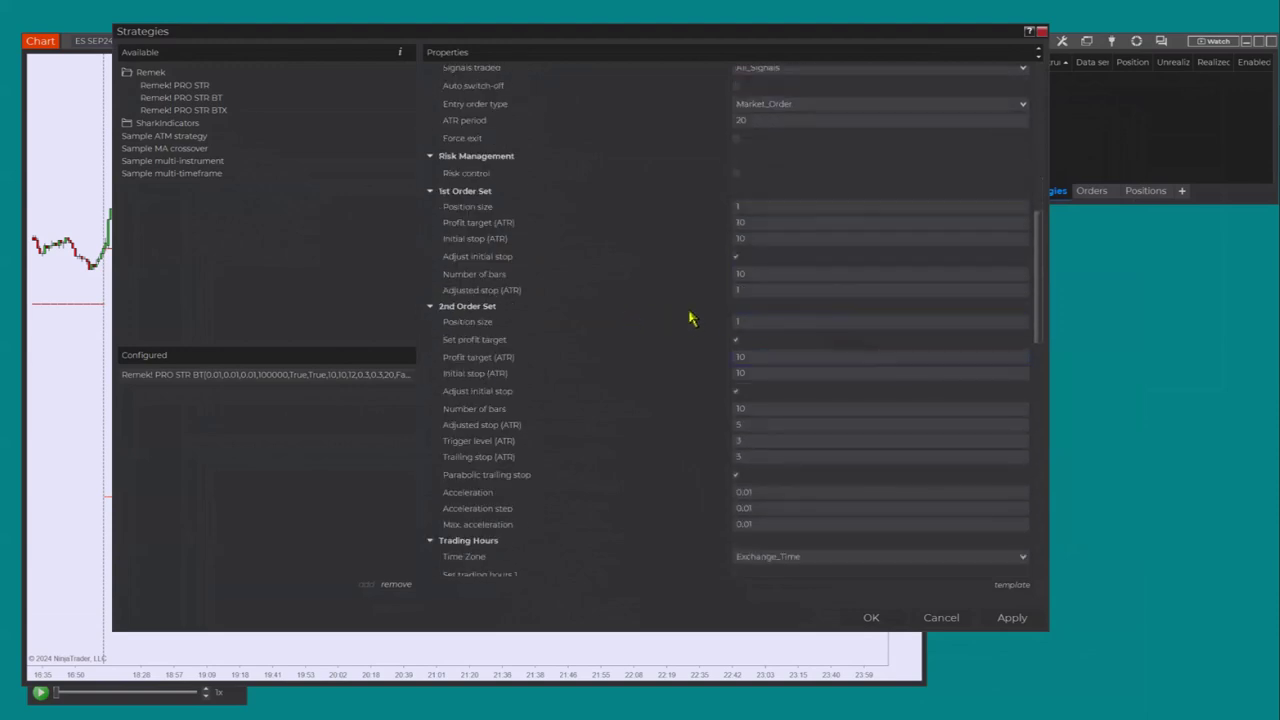
{"action": "left_click", "coordinate": [742, 321]}
{"action": "type", "text": "0"}
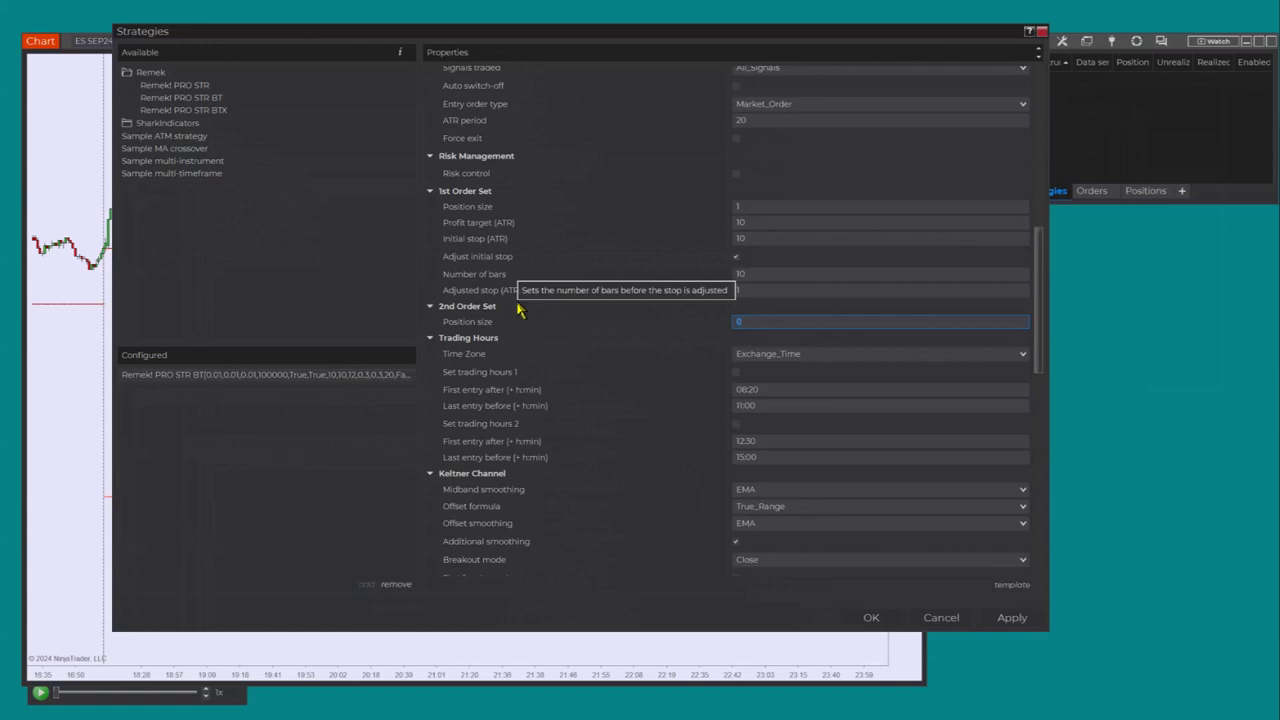
{"action": "left_click", "coordinate": [736, 259]}
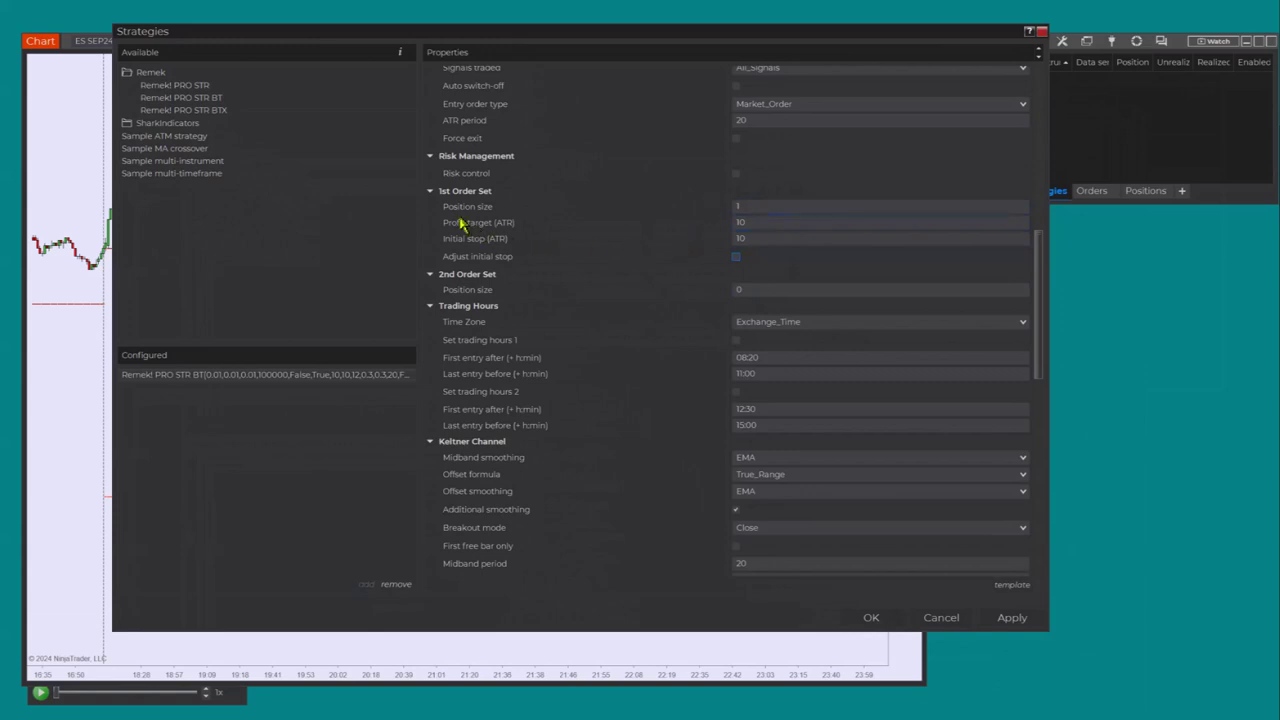
- Set the 1st Order Set's profit target and initial stop to 8 ATR each
{"action": "left_click", "coordinate": [745, 207]}
{"action": "left_click", "coordinate": [762, 219]}
{"action": "type", "text": "8"}
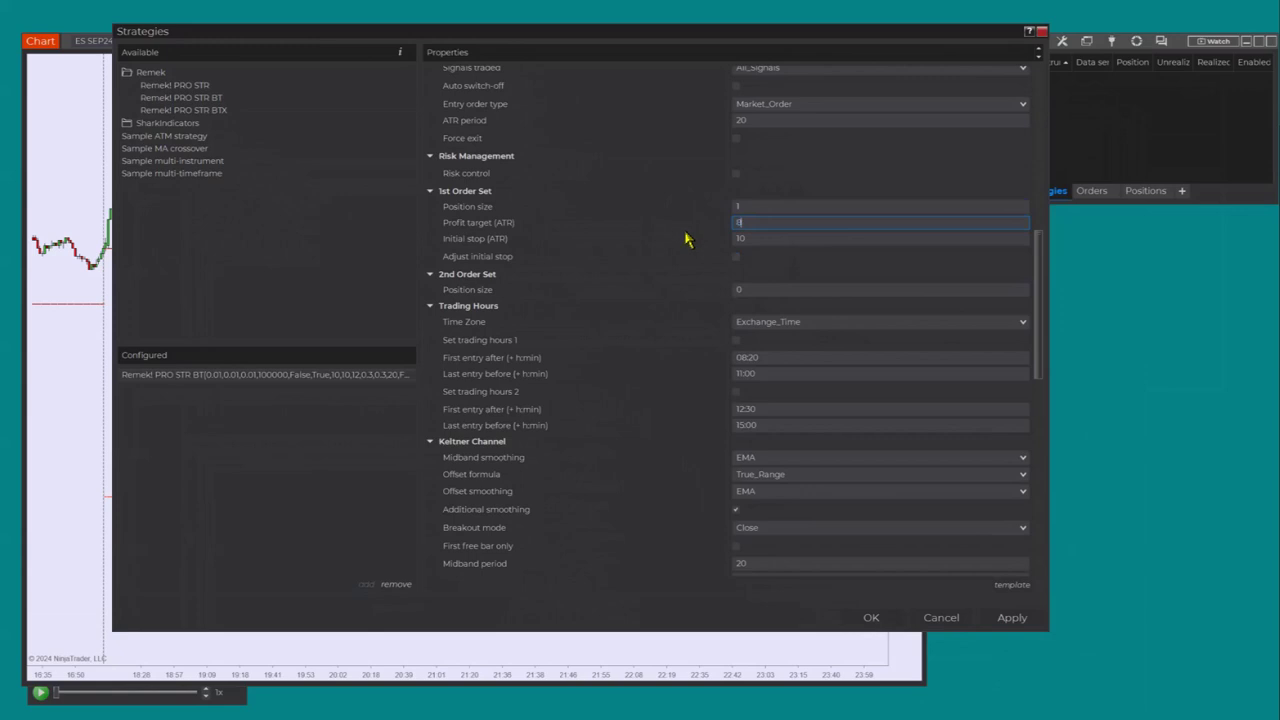
{"action": "left_click", "coordinate": [753, 240]}
{"action": "type", "text": "8"}
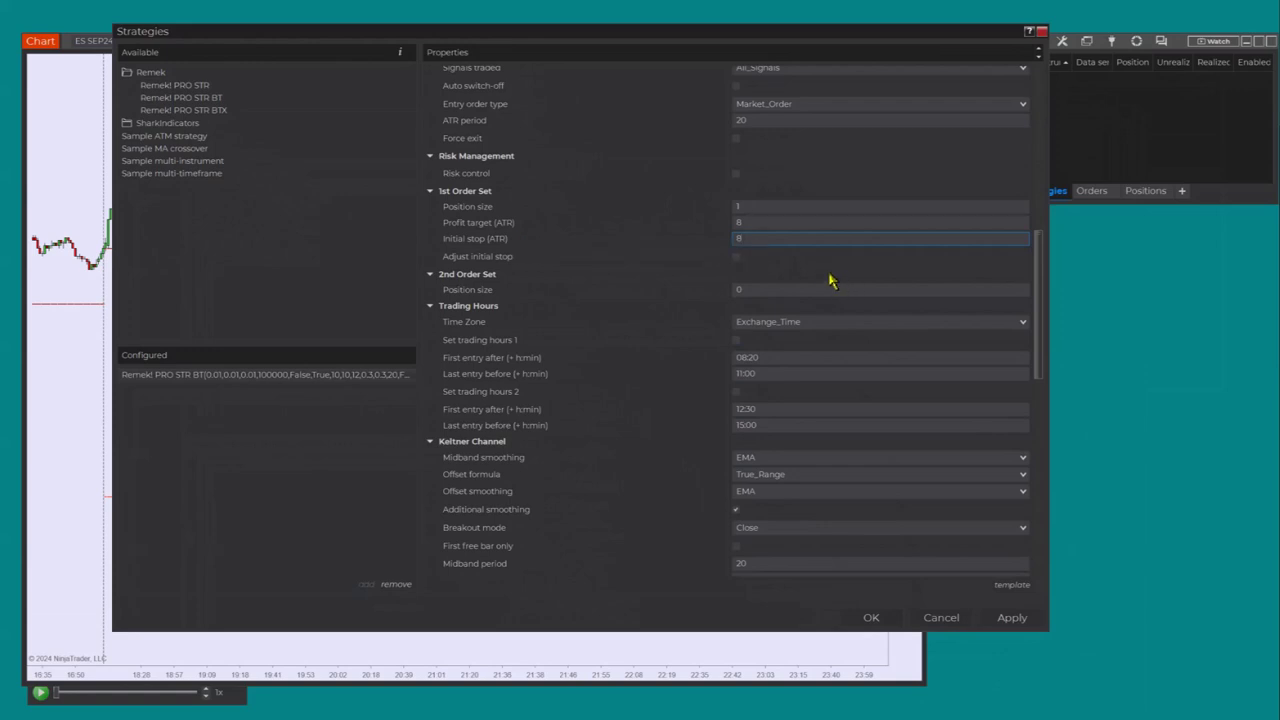
- Set the profit target and the initial stop of the 1st Order Set to 3 ATR each
{"action": "left_click", "coordinate": [746, 222]}
{"action": "key", "text": "BackSpace"}
{"action": "type", "text": "3"}
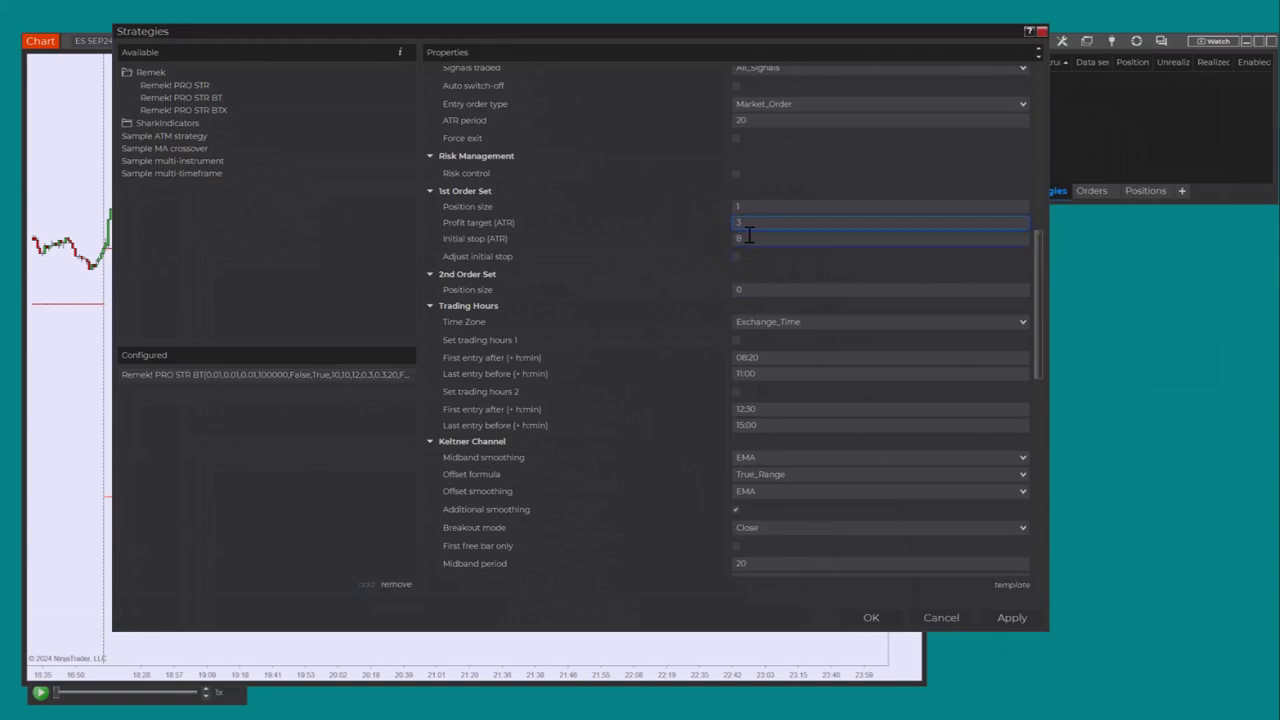
{"action": "left_click", "coordinate": [749, 238]}
{"action": "key", "text": "BackSpace"}
{"action": "type", "text": "3"}
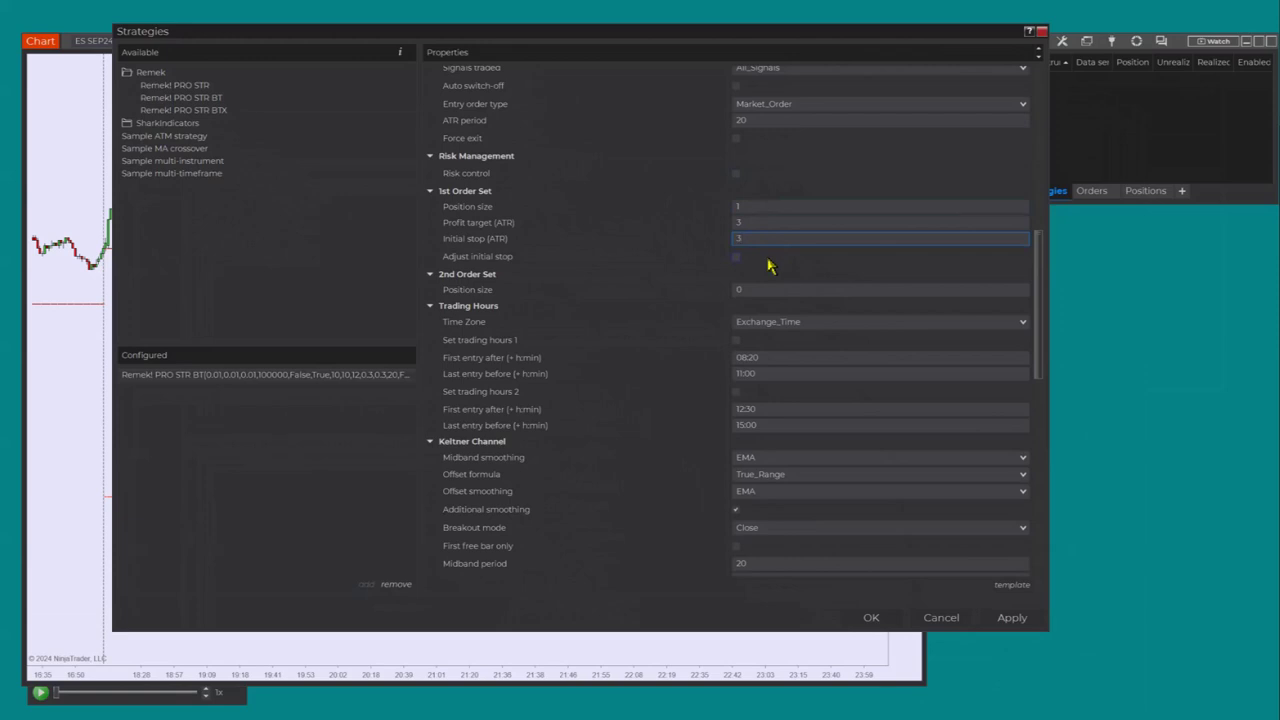
{"action": "left_click", "coordinate": [735, 222]}
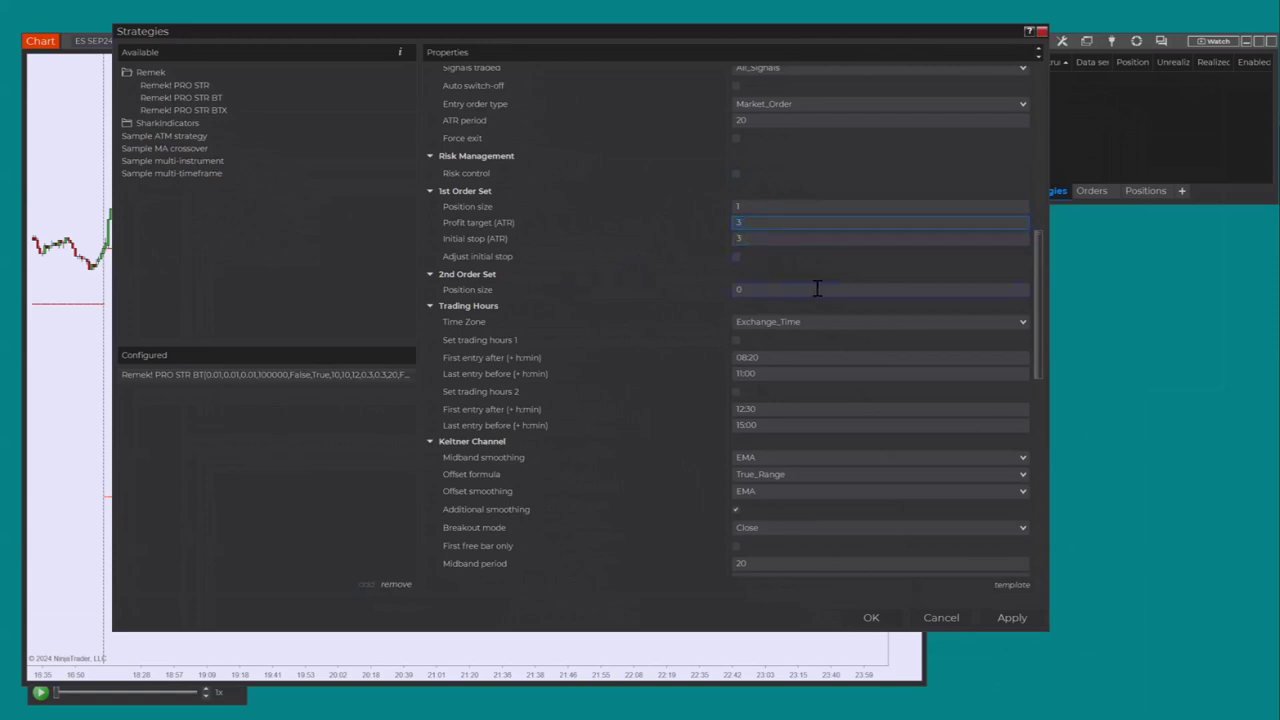
{"action": "double_click", "coordinate": [749, 222]}
- Enable the configured strategy, accept its settings, and switch Remek! to ON for the chart
{"action": "scroll", "coordinate": [710, 230], "scroll_direction": "up", "scroll_amount": 10}
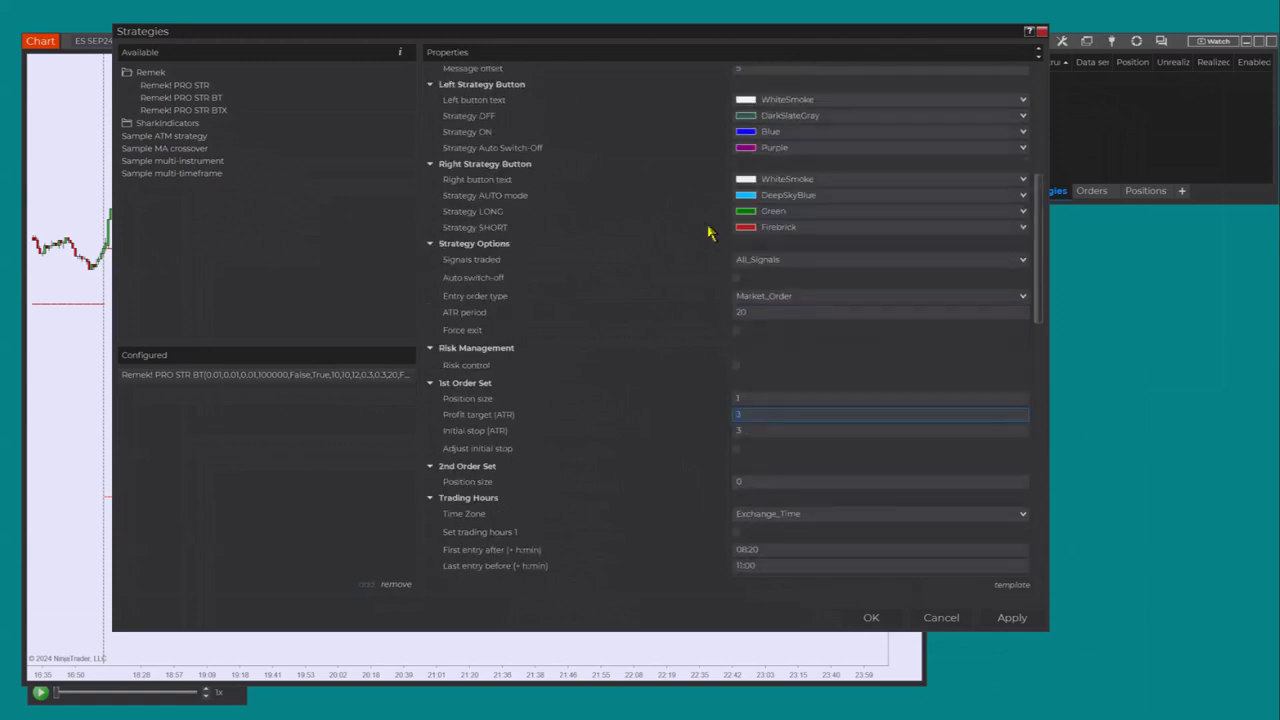
{"action": "left_click", "coordinate": [735, 223]}
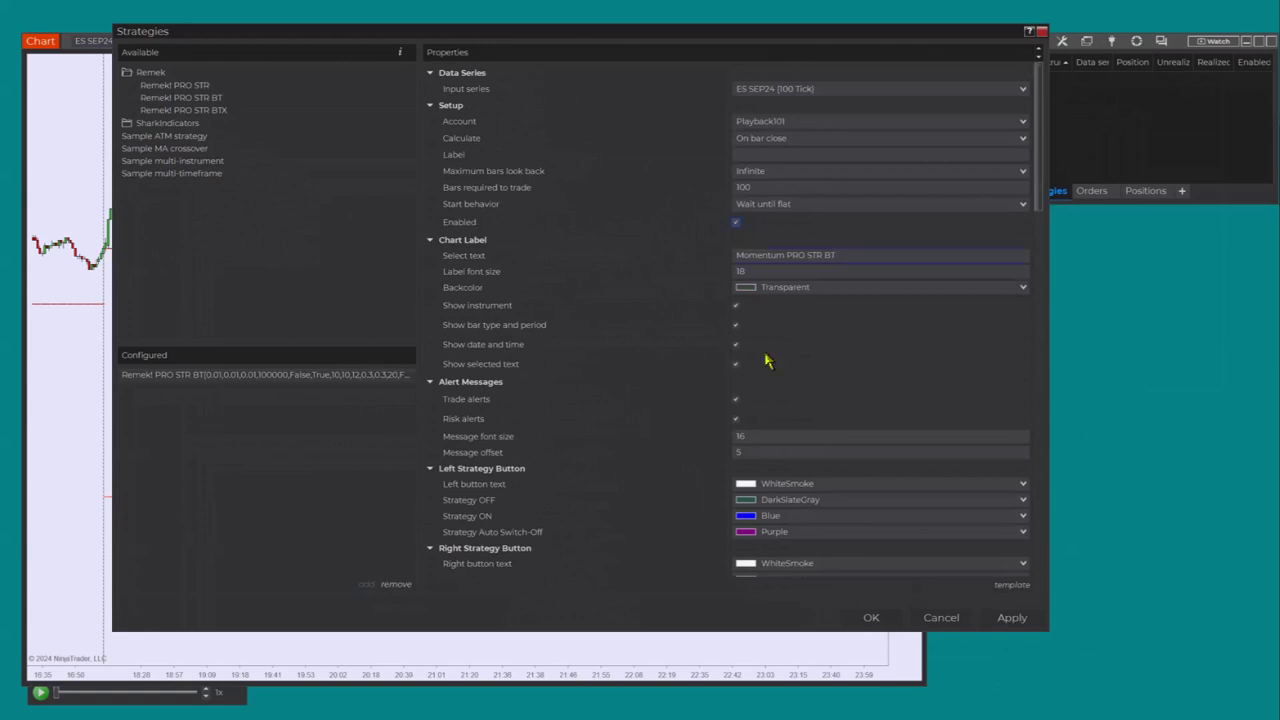
{"action": "left_click", "coordinate": [871, 617]}
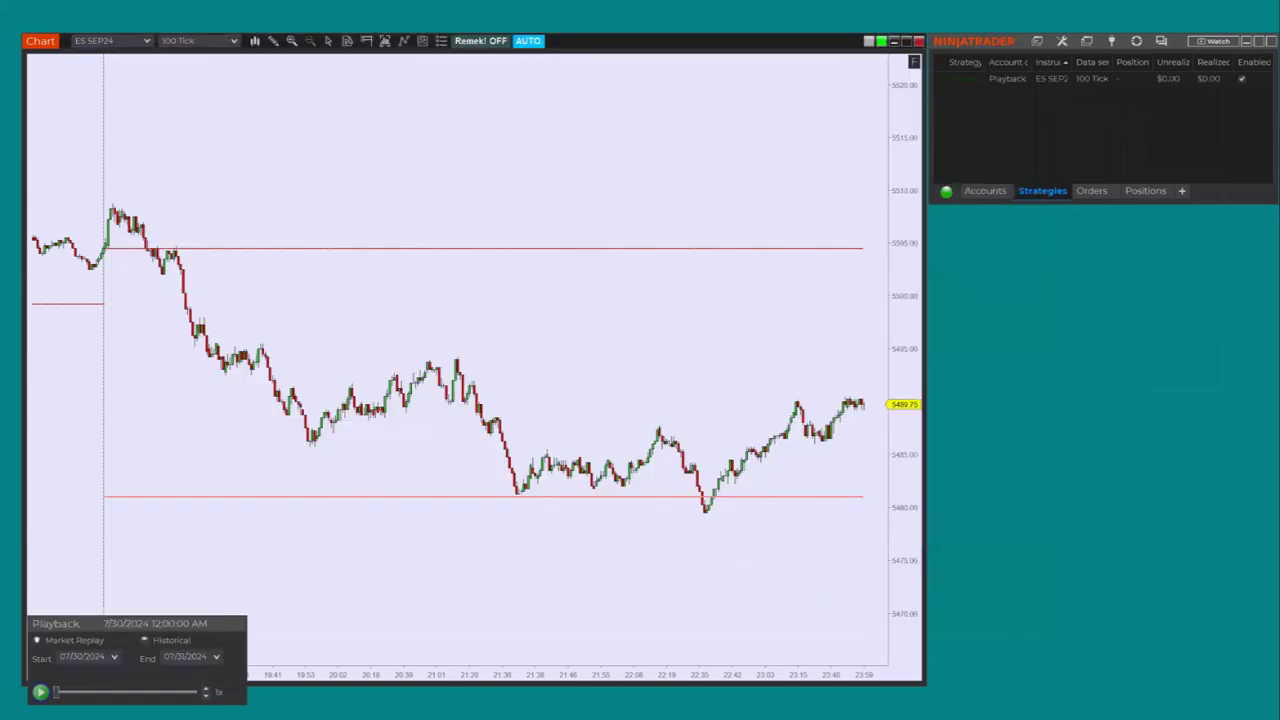
{"action": "left_click", "coordinate": [494, 44]}
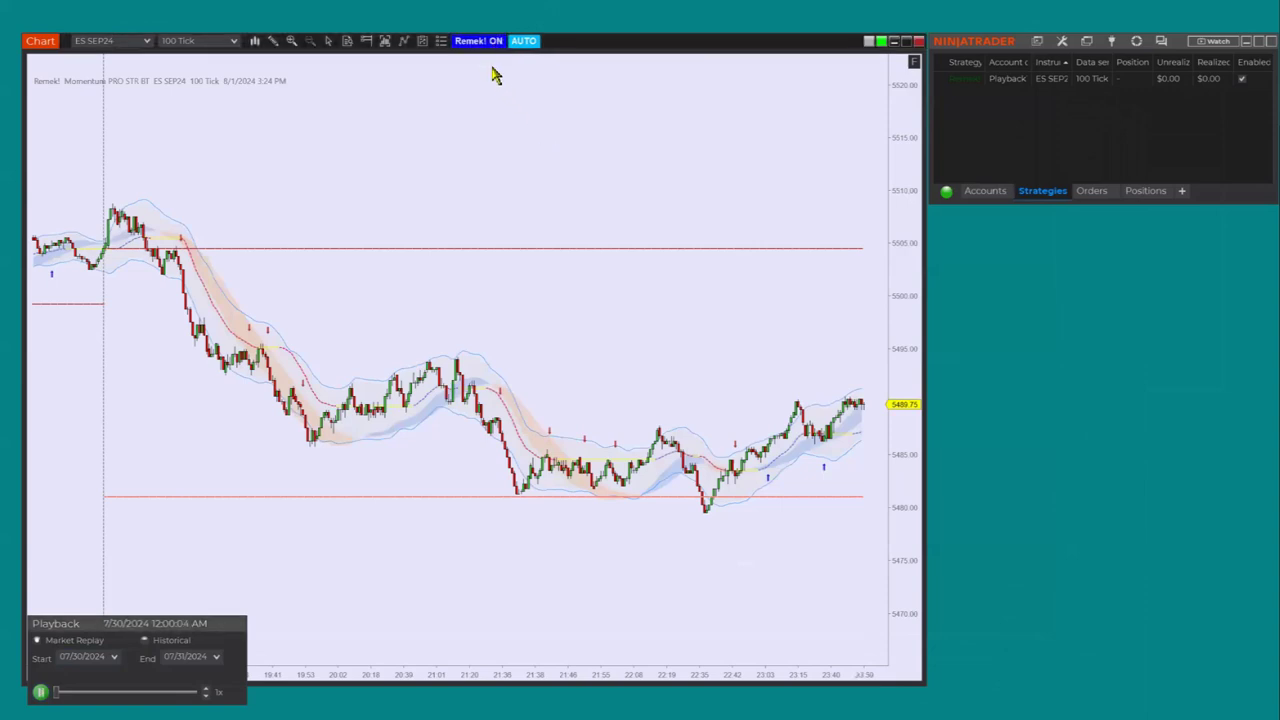
- Run the market replay at 20x speed with the playback controls moved clear of the time axis, and pause it after the first trade
{"action": "left_click", "coordinate": [205, 688]}
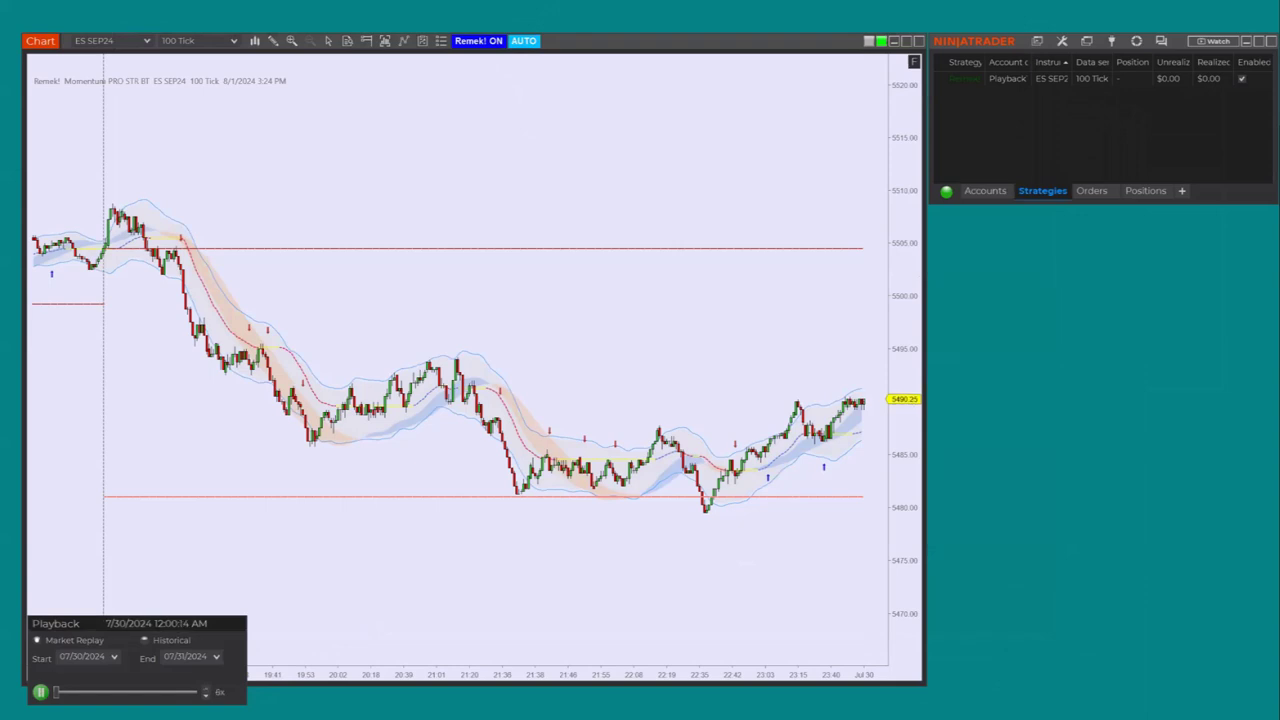
{"action": "left_click", "coordinate": [205, 688]}
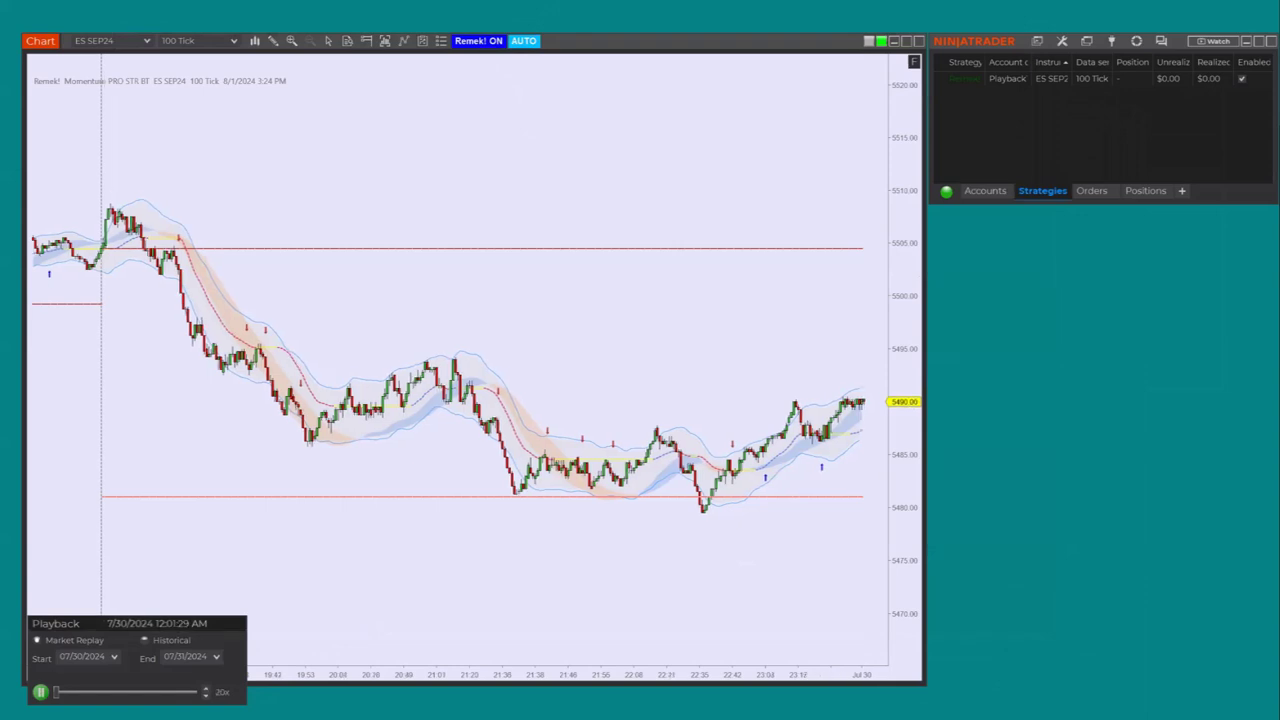
{"action": "left_click_drag", "start_coordinate": [101, 623], "coordinate": [200, 575]}
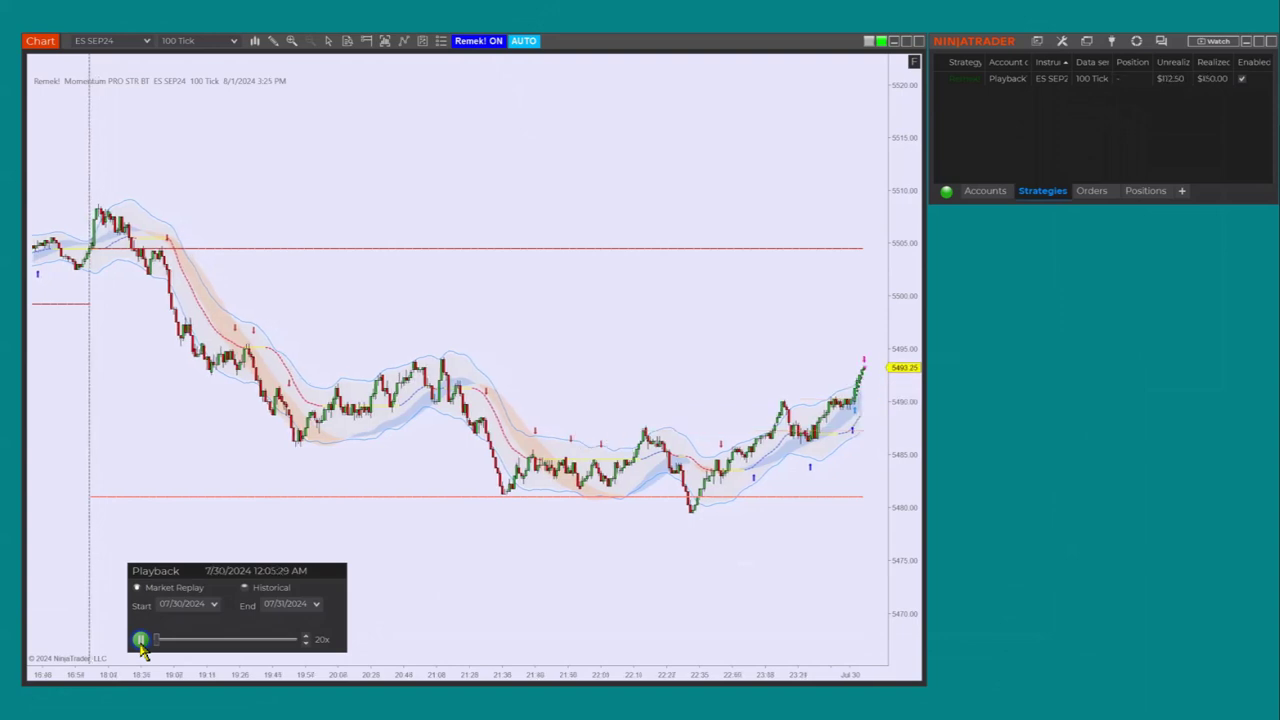
{"action": "left_click", "coordinate": [141, 641]}
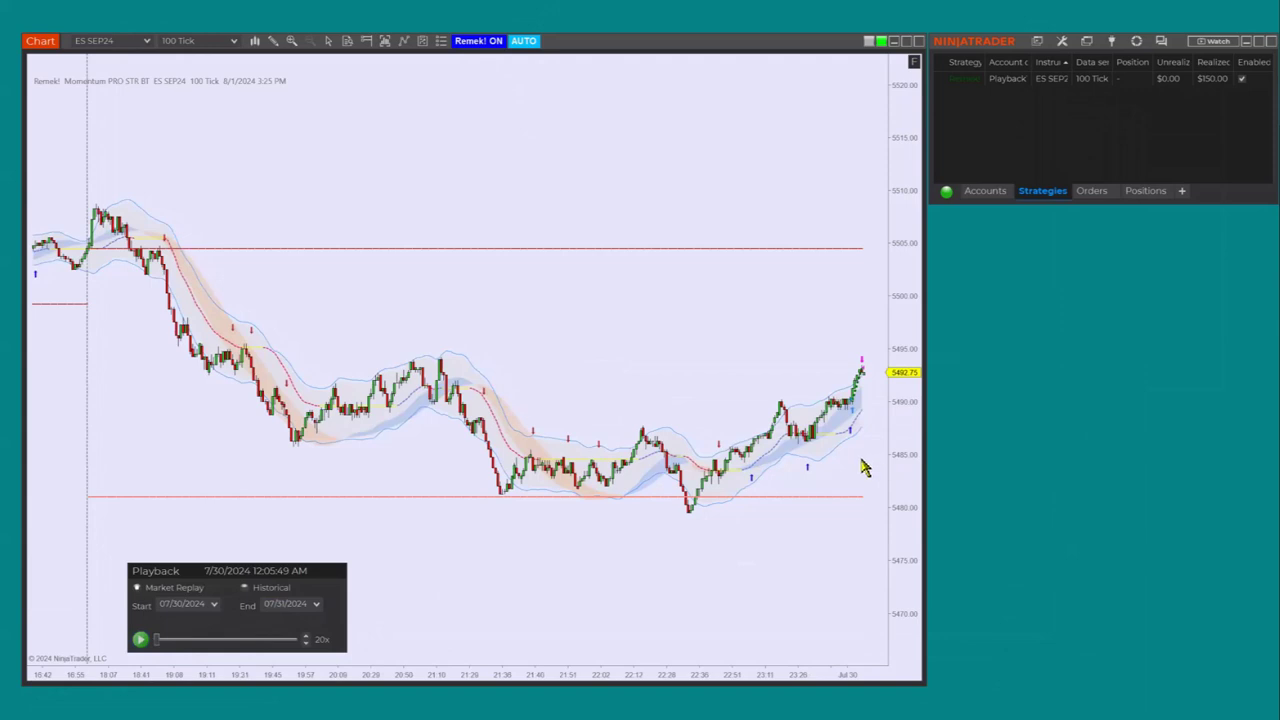
- Disconnect the Playback connection despite the running strategy and remove that strategy from the strategies list
{"action": "left_click", "coordinate": [1112, 42]}
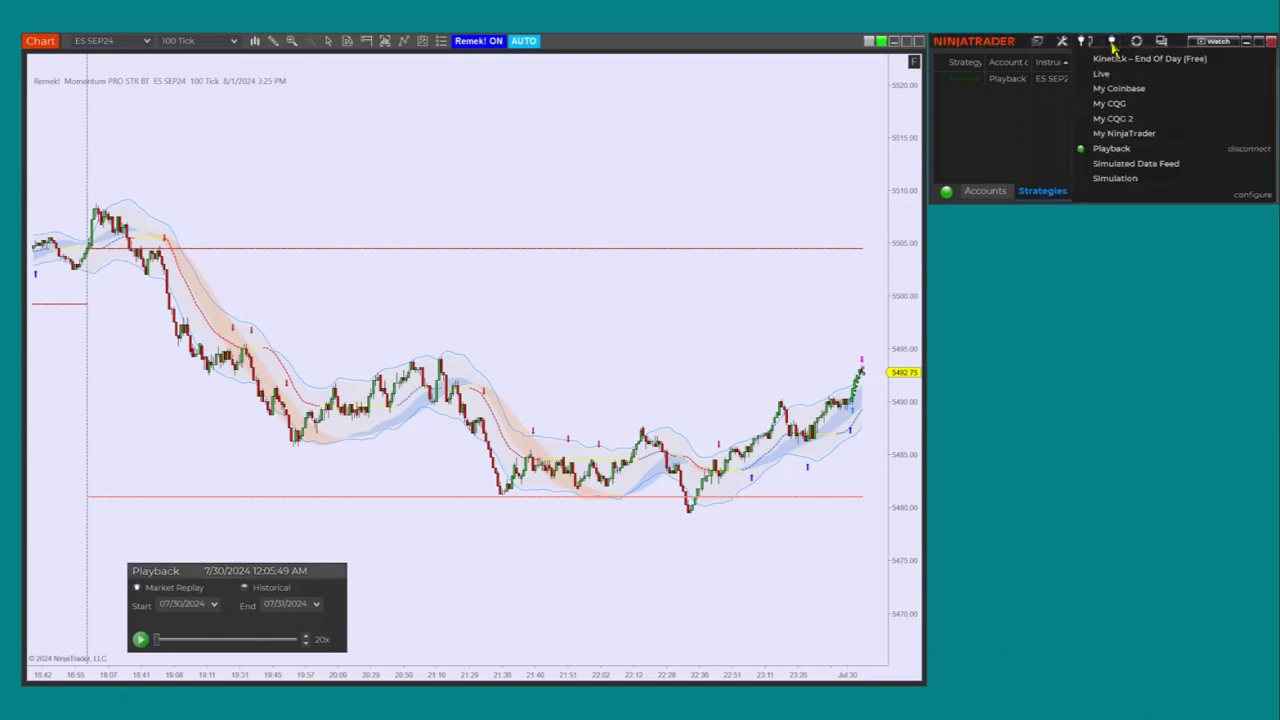
{"action": "left_click", "coordinate": [1243, 150]}
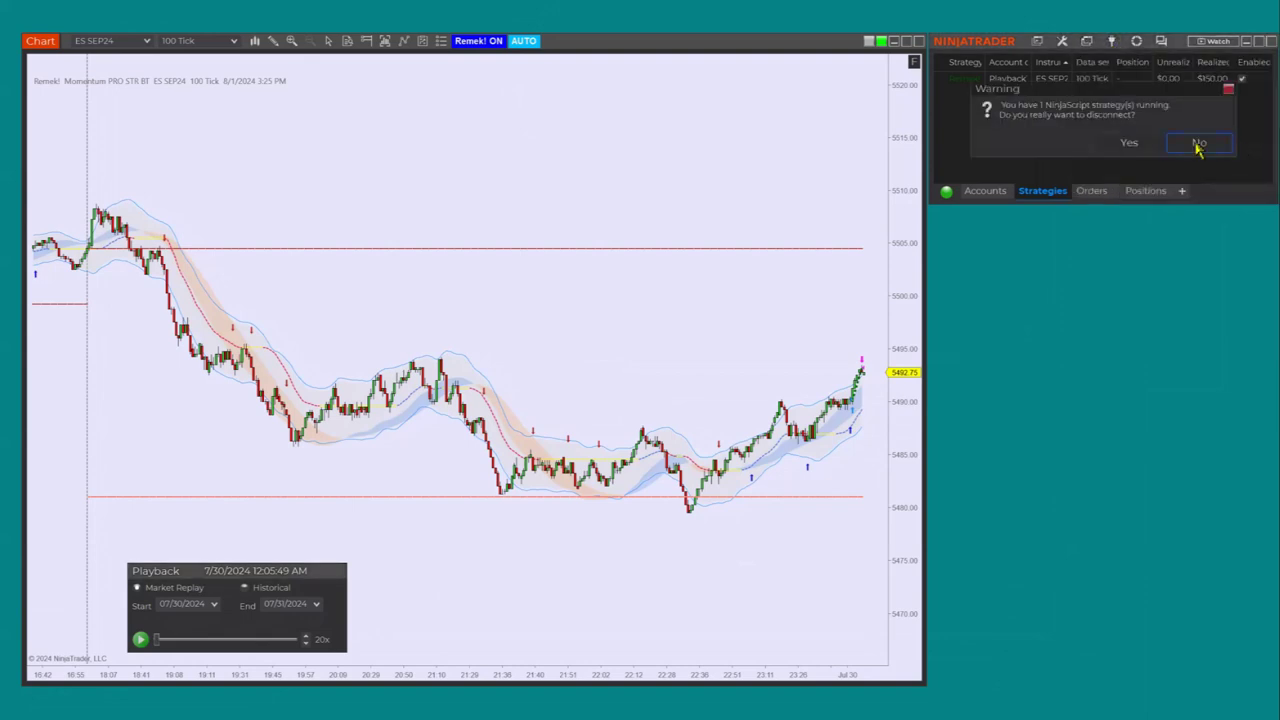
{"action": "left_click", "coordinate": [1130, 145]}
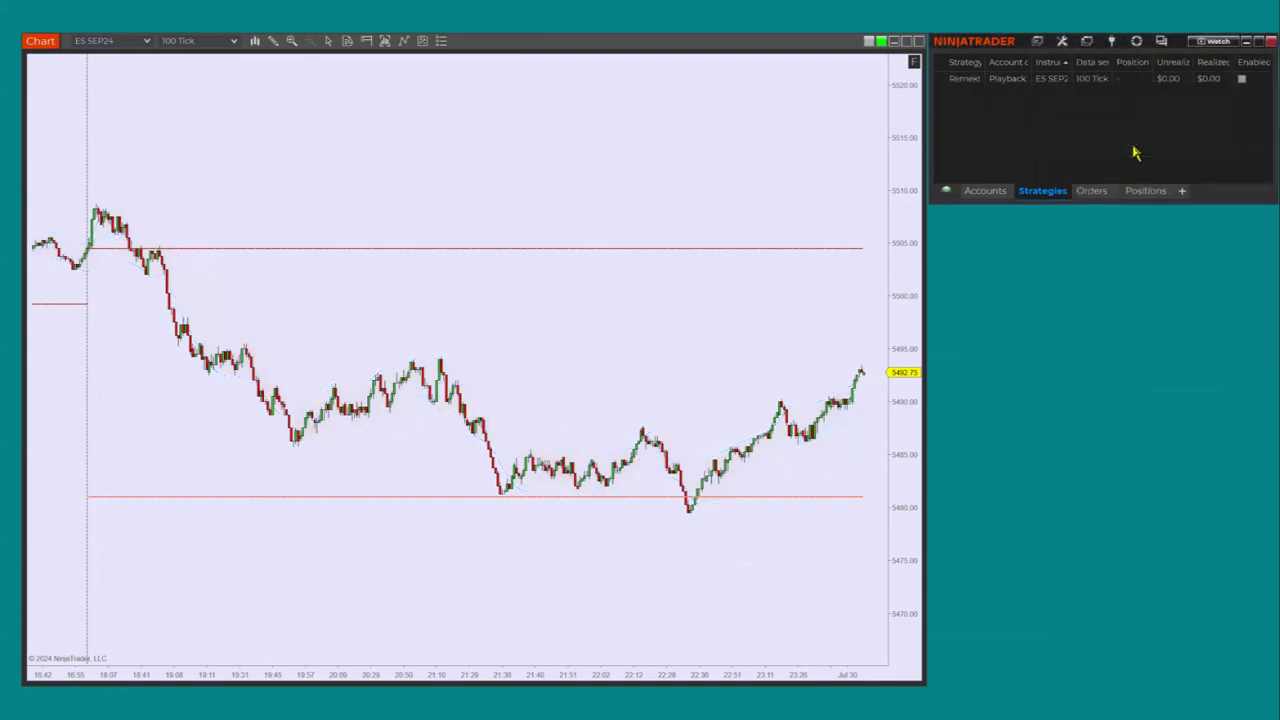
{"action": "right_click", "coordinate": [1095, 88]}
{"action": "left_click", "coordinate": [972, 174]}
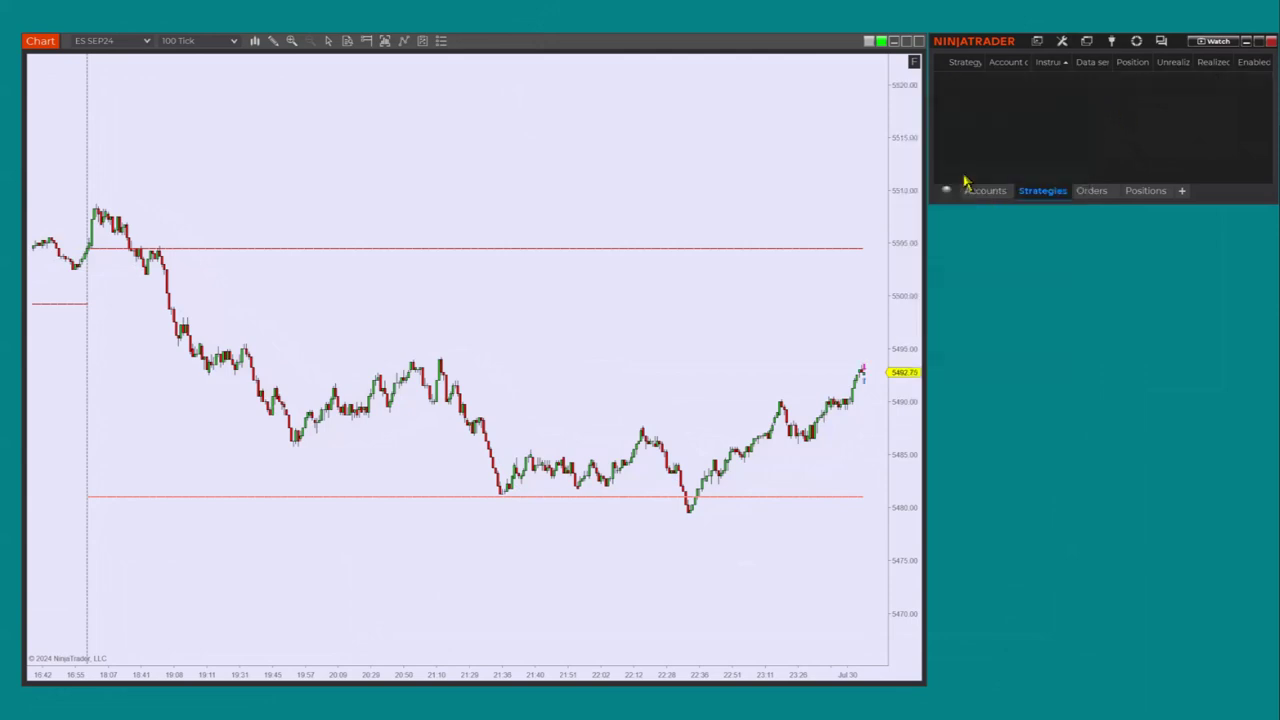
- Reconnect to Playback with ES SEP24 chosen as the market replay instrument and continue past the historical data window
{"action": "left_click", "coordinate": [1112, 45]}
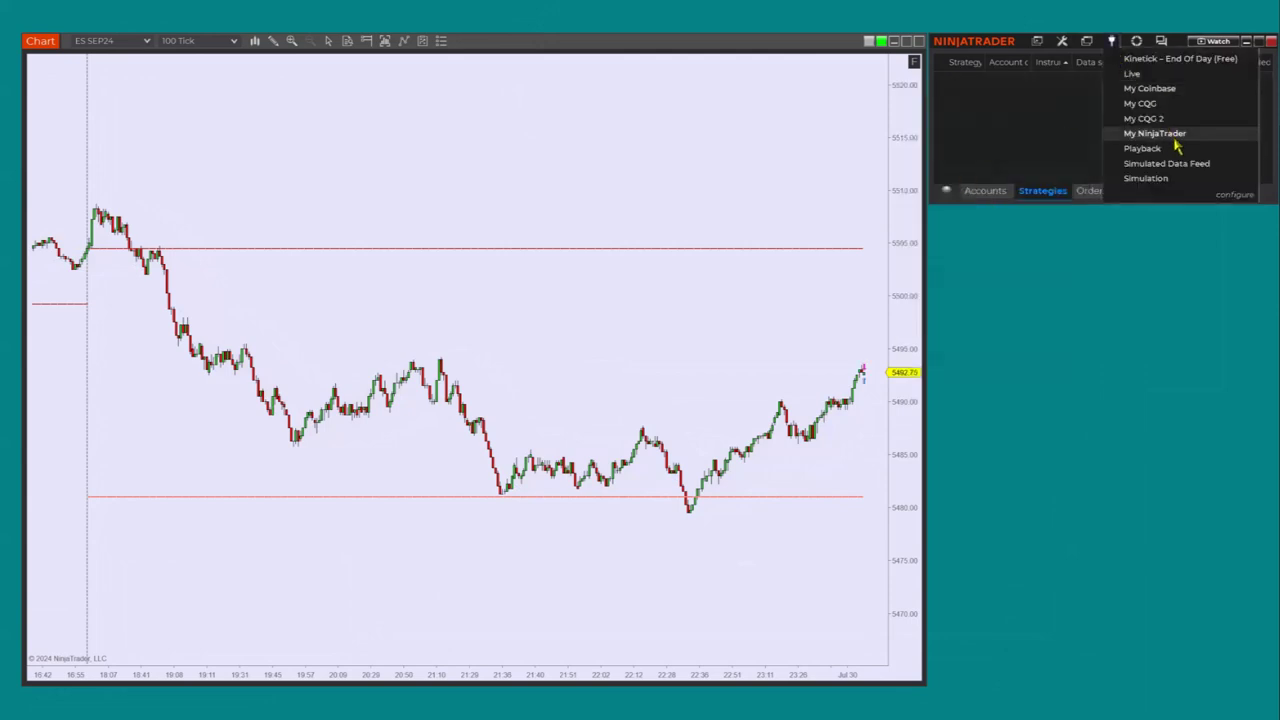
{"action": "left_click", "coordinate": [1142, 149]}
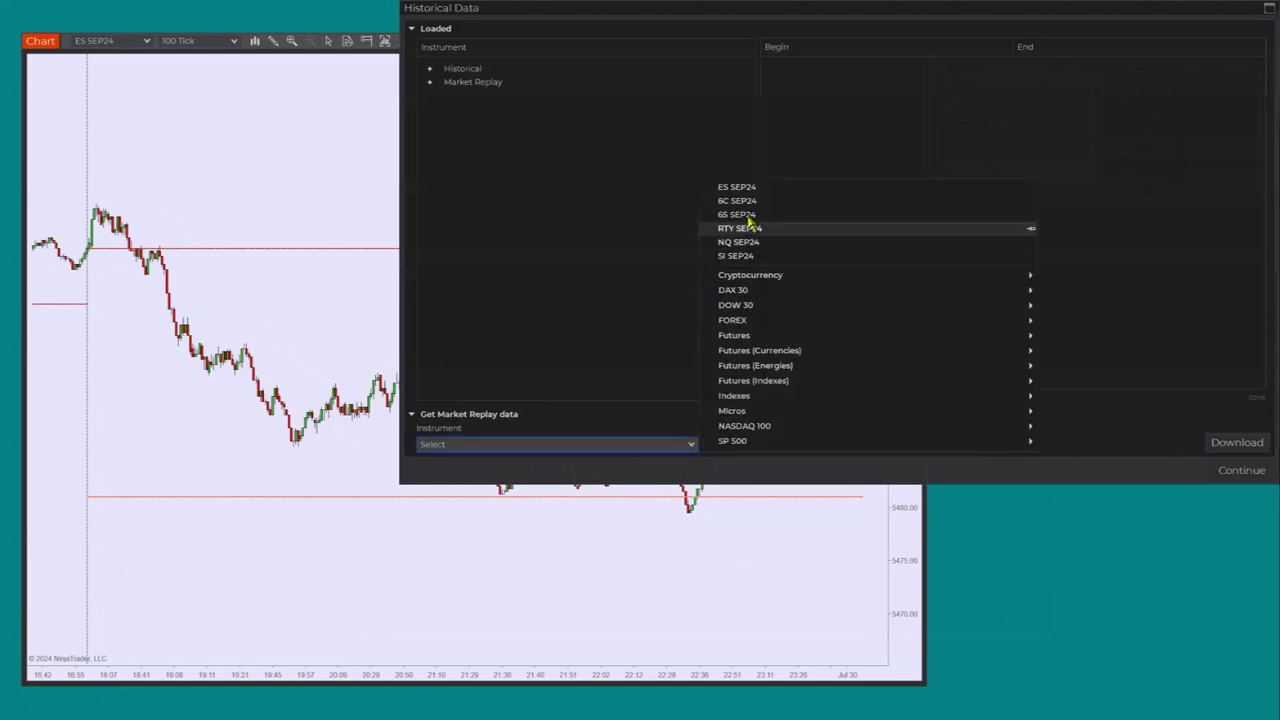
{"action": "left_click", "coordinate": [722, 187]}
{"action": "left_click", "coordinate": [1219, 473]}
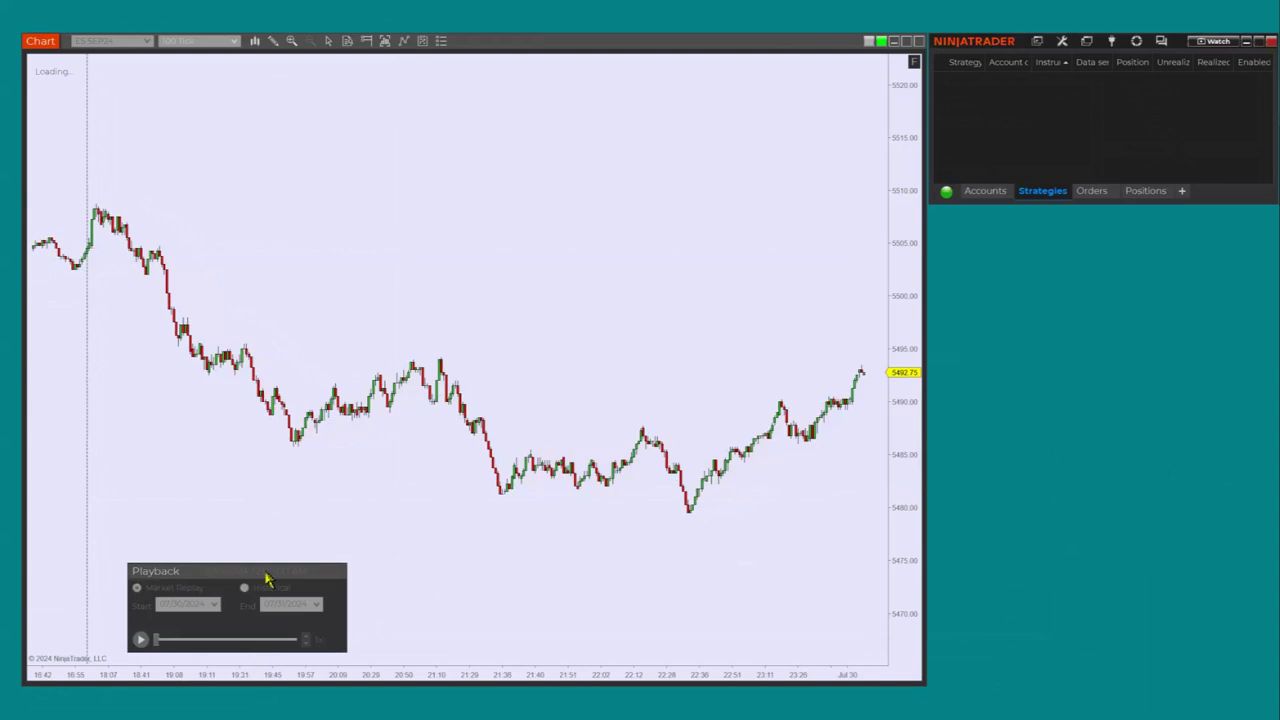
- Open the ES SEP24 chart's strategies and choose Remek! PRO STR BT from the Remek folder
{"action": "right_click", "coordinate": [397, 137]}
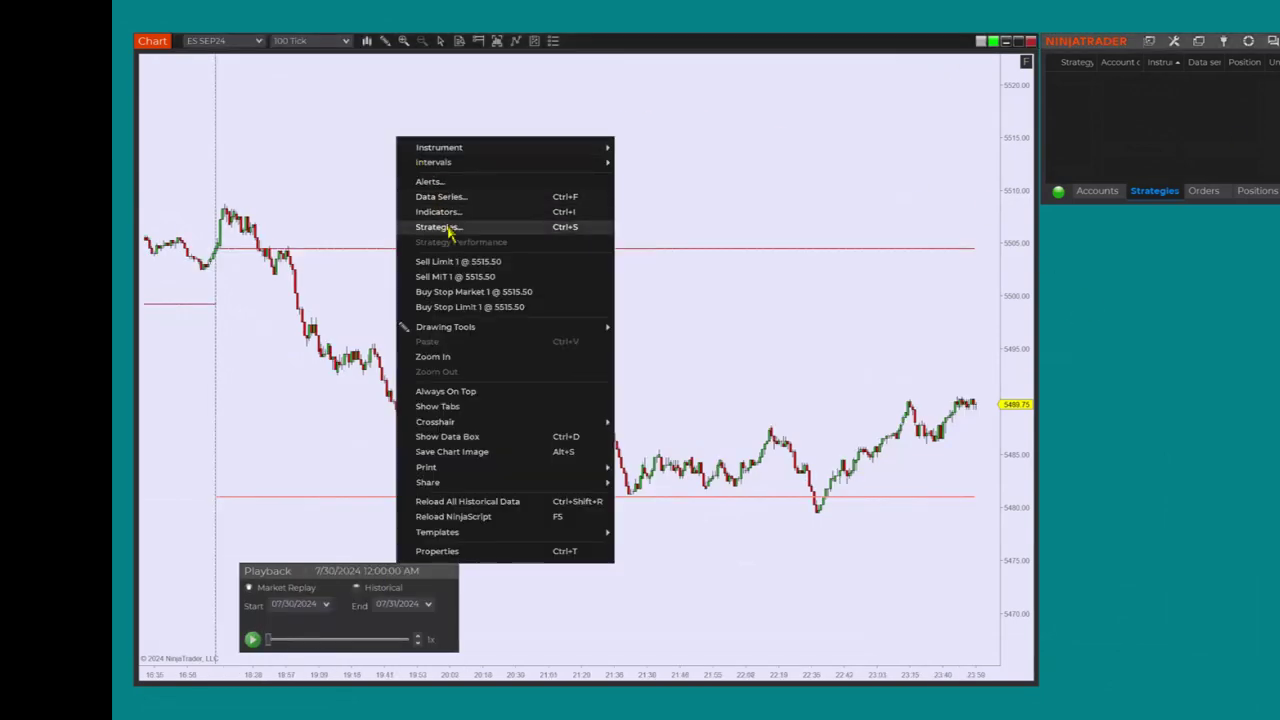
{"action": "left_click", "coordinate": [449, 229]}
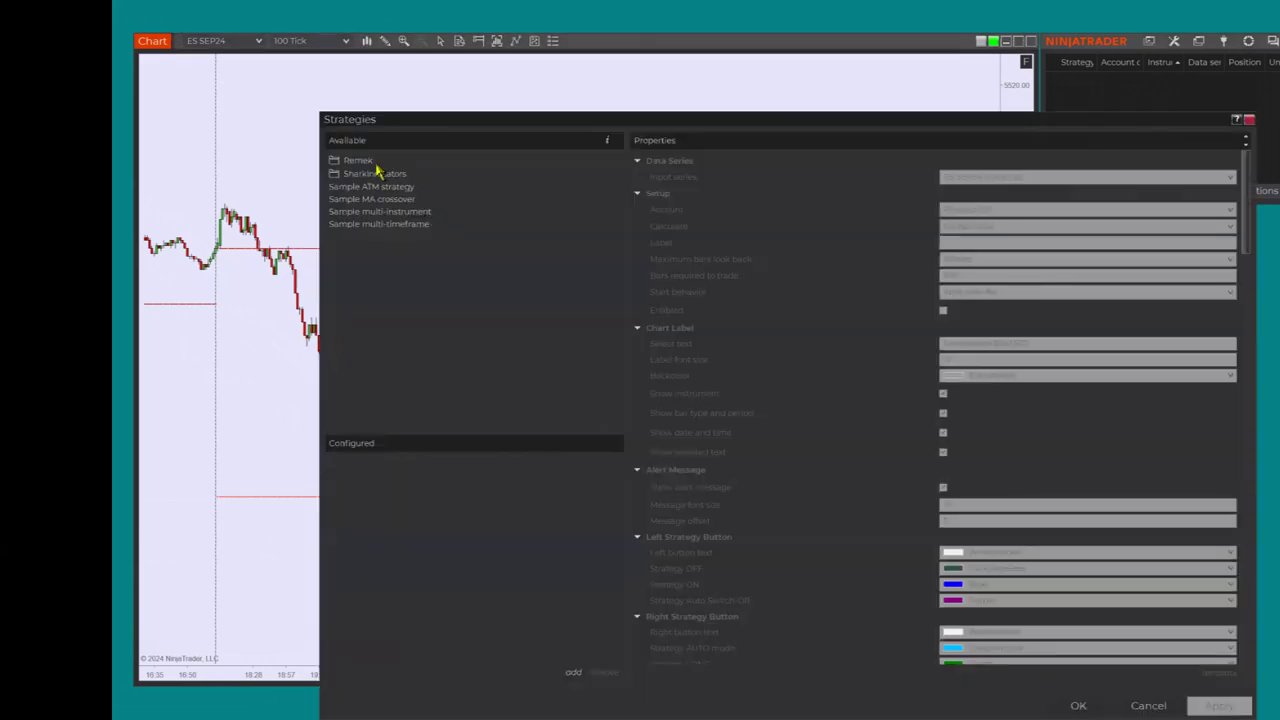
{"action": "double_click", "coordinate": [377, 164]}
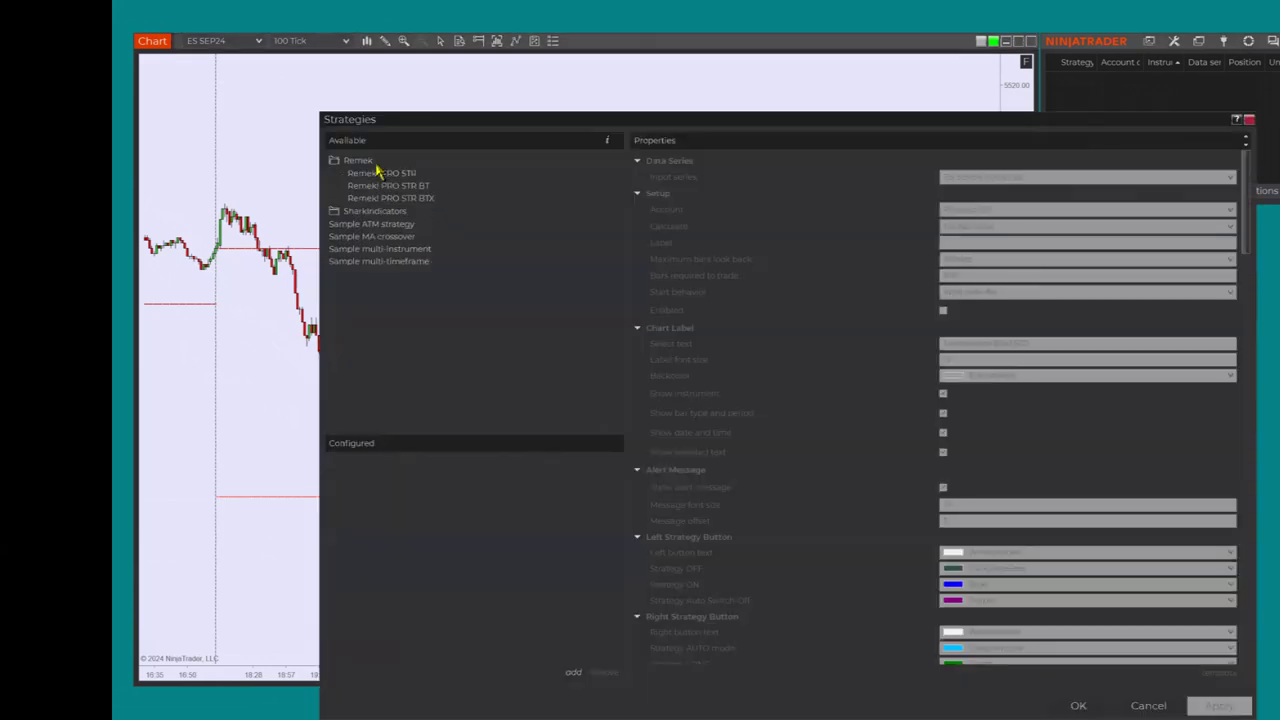
{"action": "double_click", "coordinate": [423, 192]}
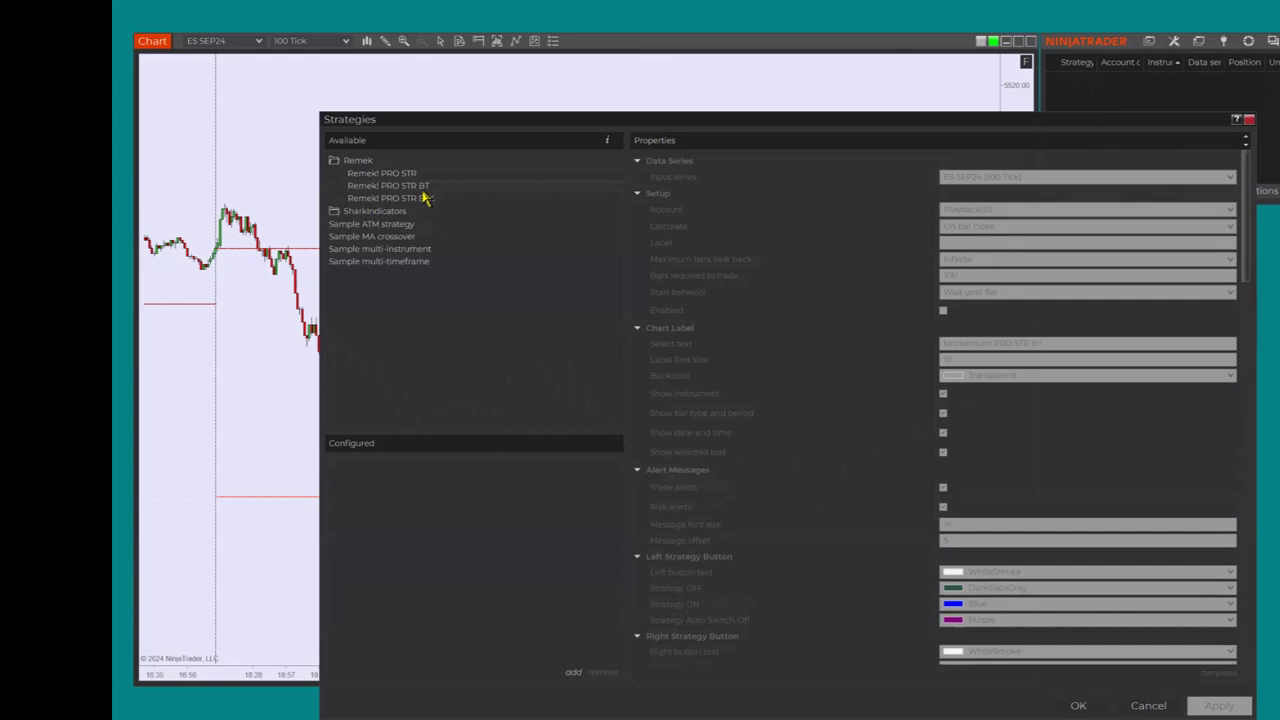
- For the added Remek! PRO STR BT, turn off the 1st Order Set's Adjust initial stop and set the 2nd Order Set's position size to 0
{"action": "left_click_drag", "start_coordinate": [978, 120], "coordinate": [892, 55]}
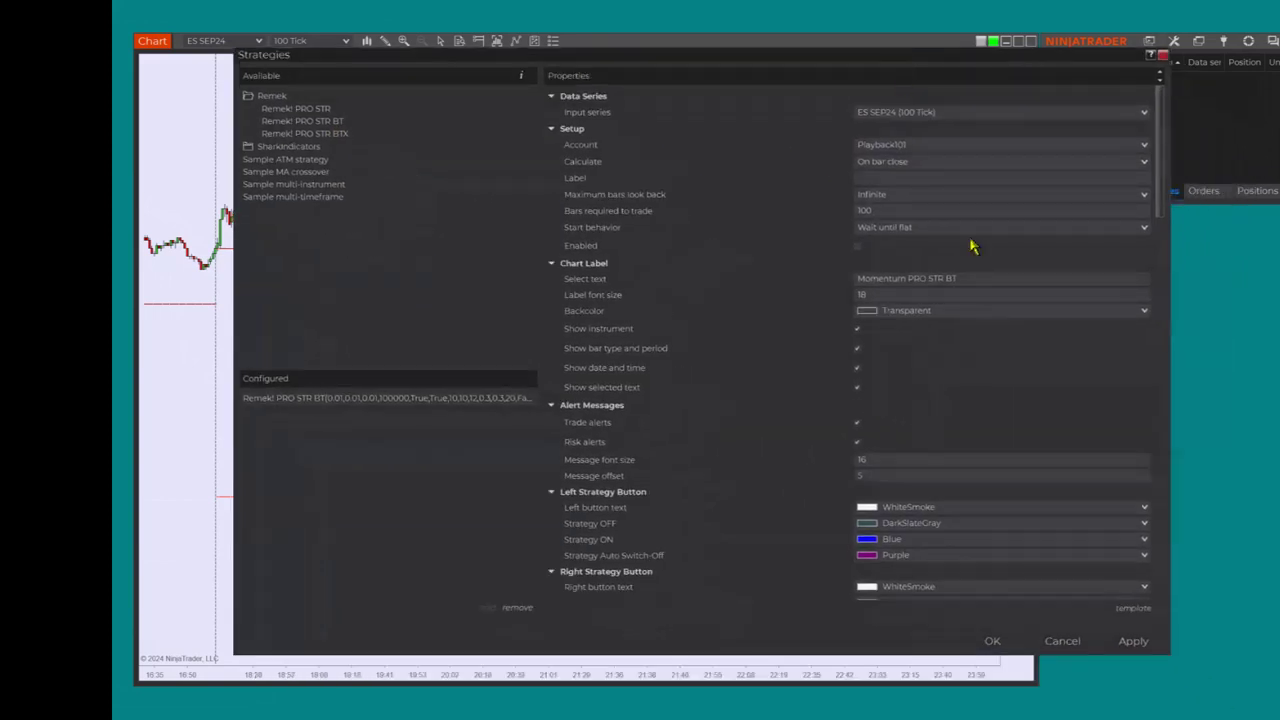
{"action": "scroll", "coordinate": [958, 427], "scroll_direction": "down", "scroll_amount": 3}
{"action": "scroll", "coordinate": [956, 420], "scroll_direction": "down", "scroll_amount": 3}
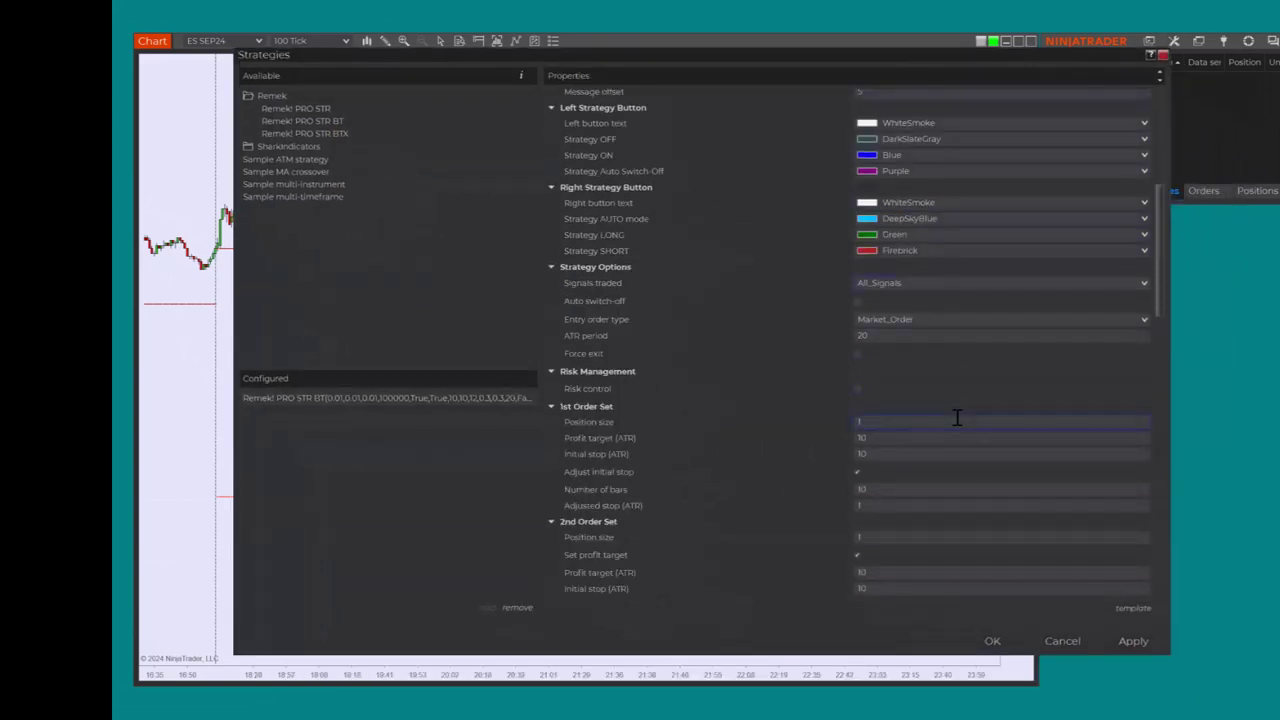
{"action": "scroll", "coordinate": [954, 417], "scroll_direction": "down", "scroll_amount": 3}
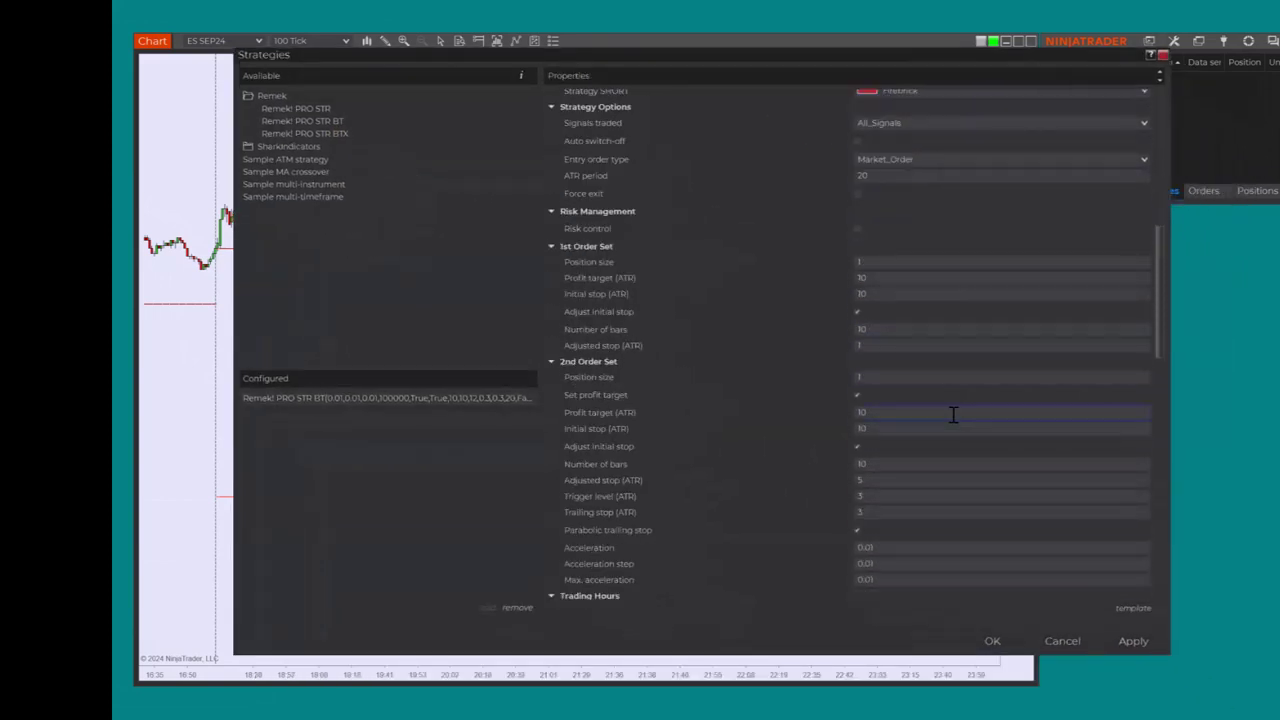
{"action": "left_click", "coordinate": [858, 314]}
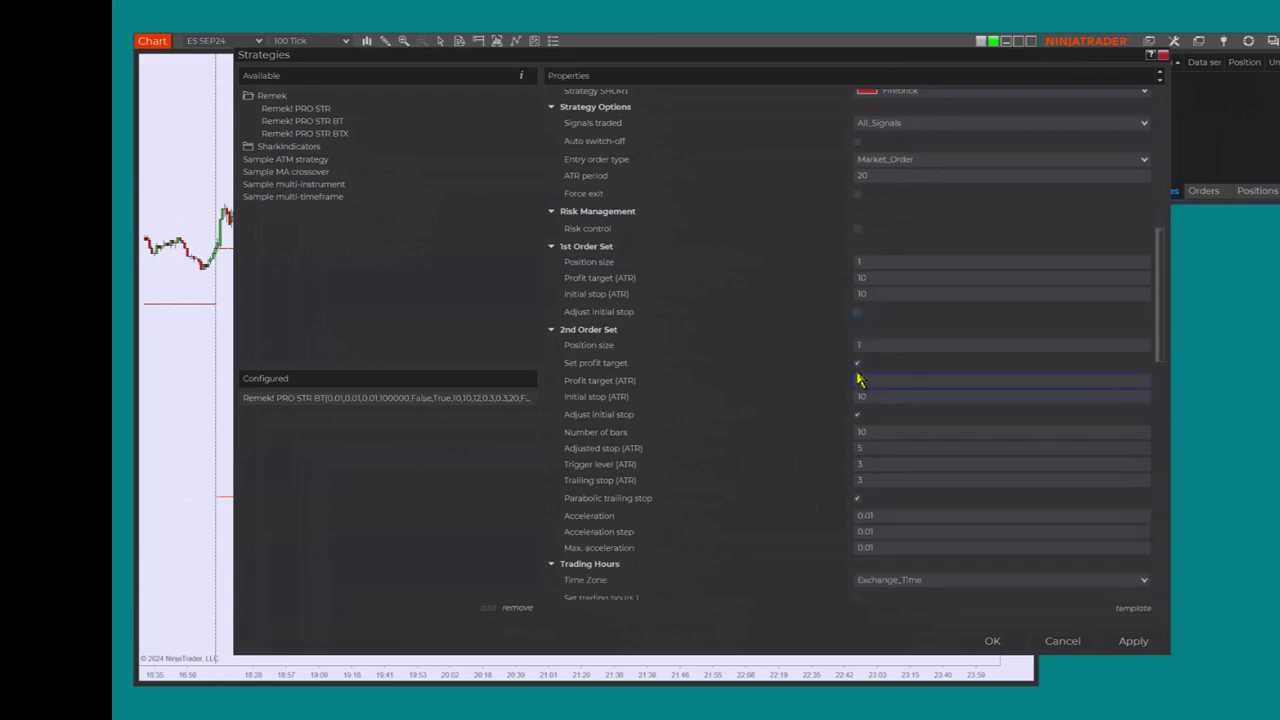
{"action": "left_click", "coordinate": [871, 345]}
{"action": "type", "text": "0"}
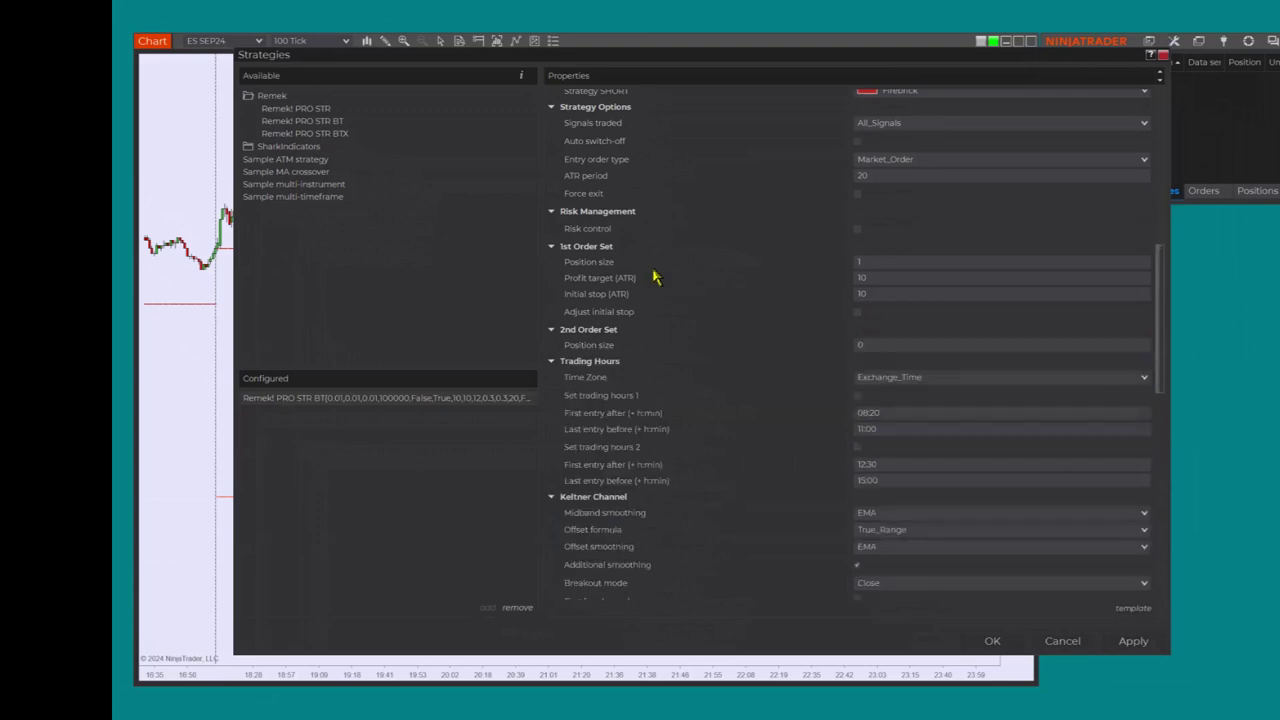
- Review the 1st Order Set's position size, profit target and initial stop, and turn on Adjust initial stop
{"action": "left_click", "coordinate": [890, 261]}
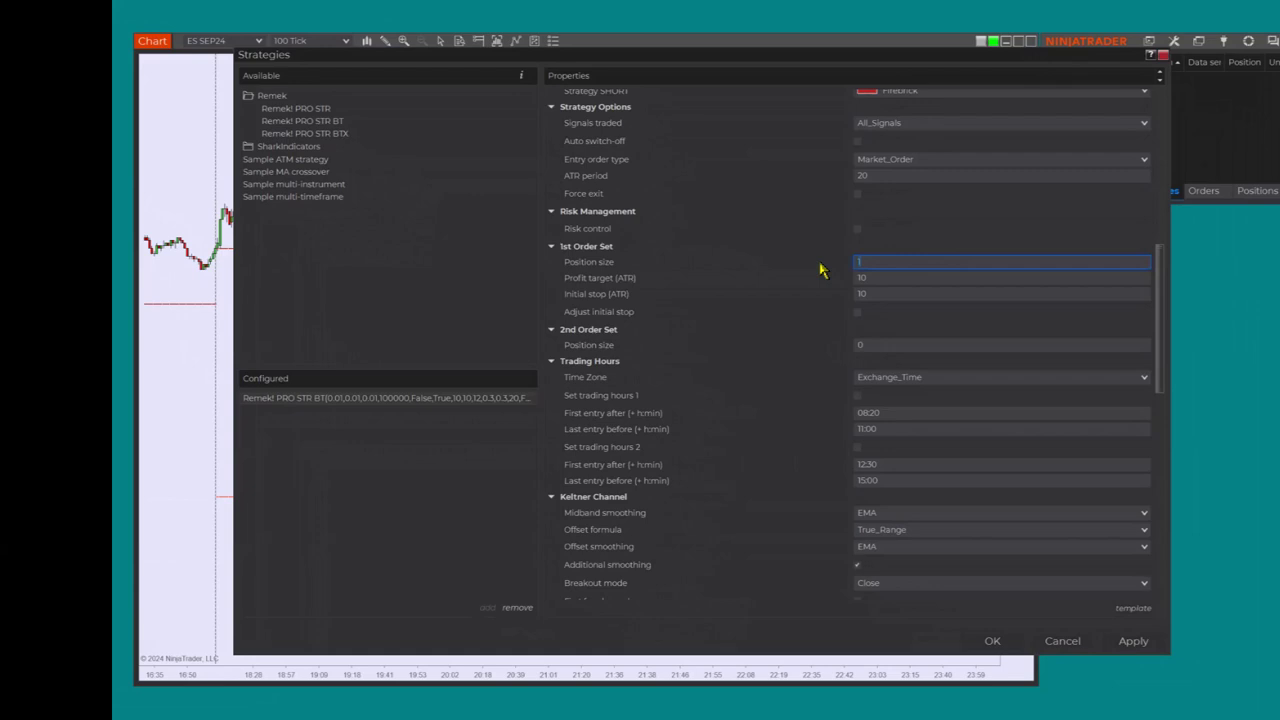
{"action": "left_click", "coordinate": [886, 277]}
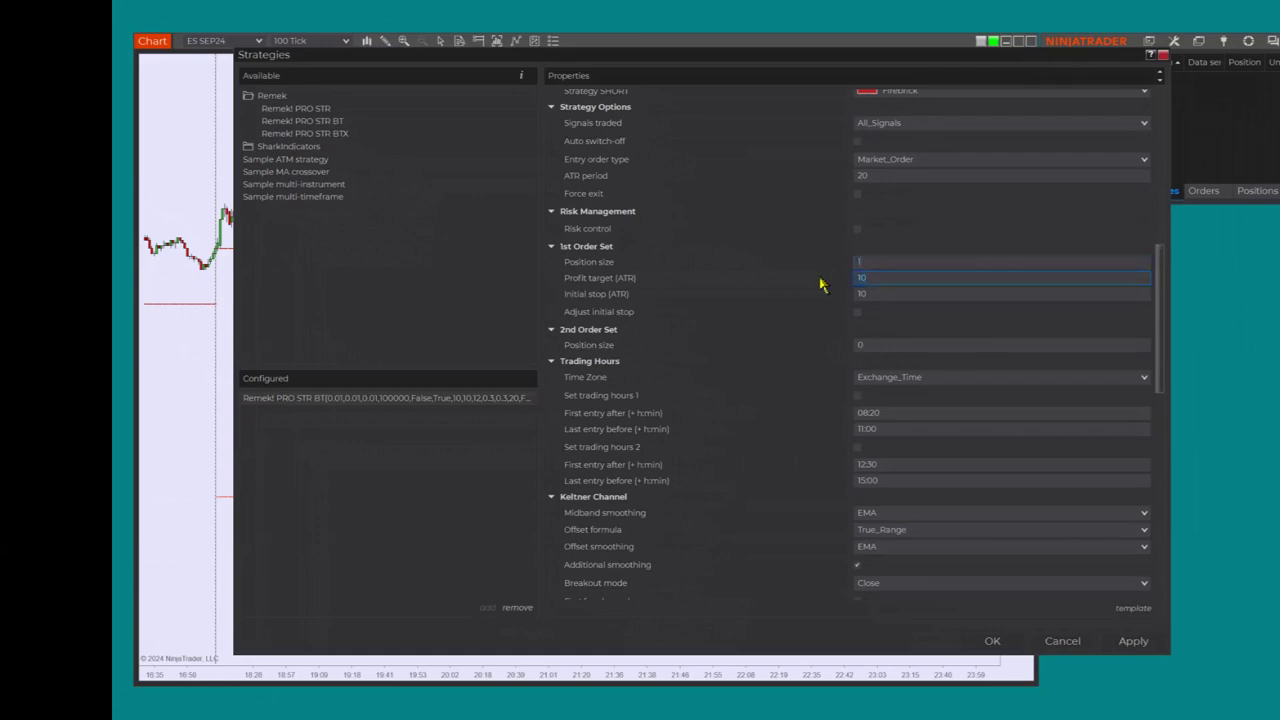
{"action": "left_click", "coordinate": [888, 294]}
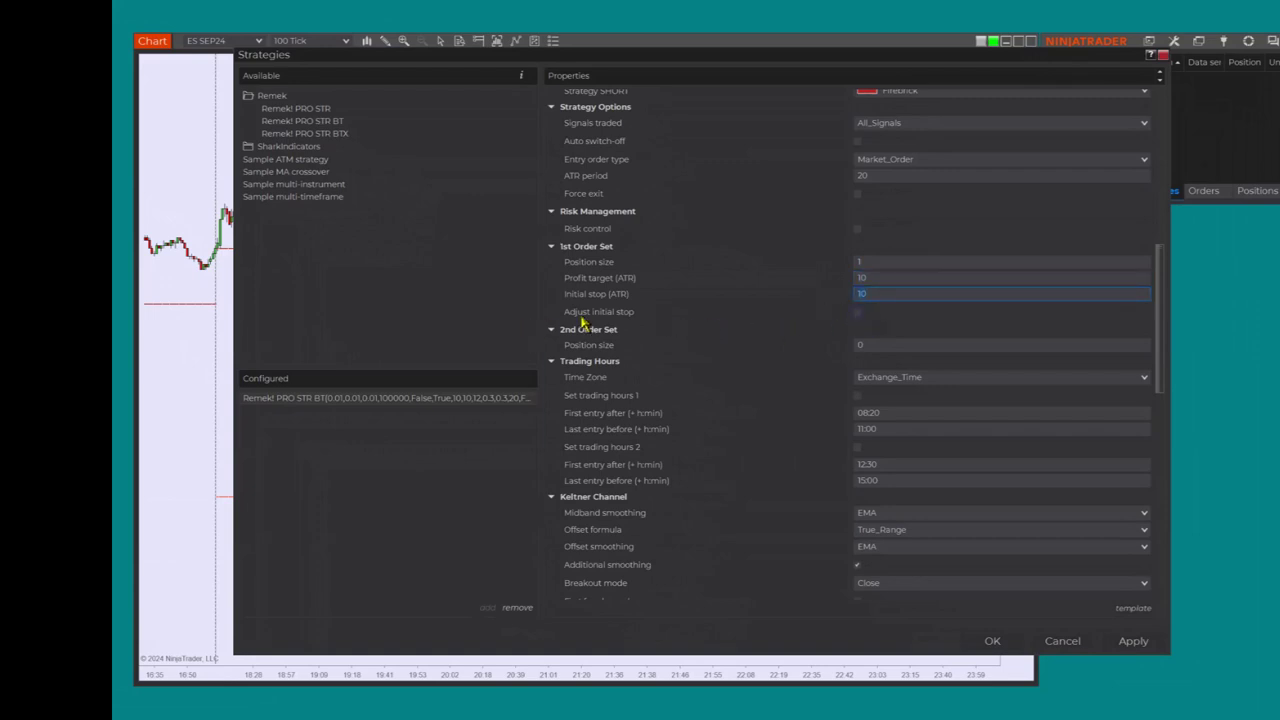
{"action": "mouse_move", "coordinate": [579, 318]}
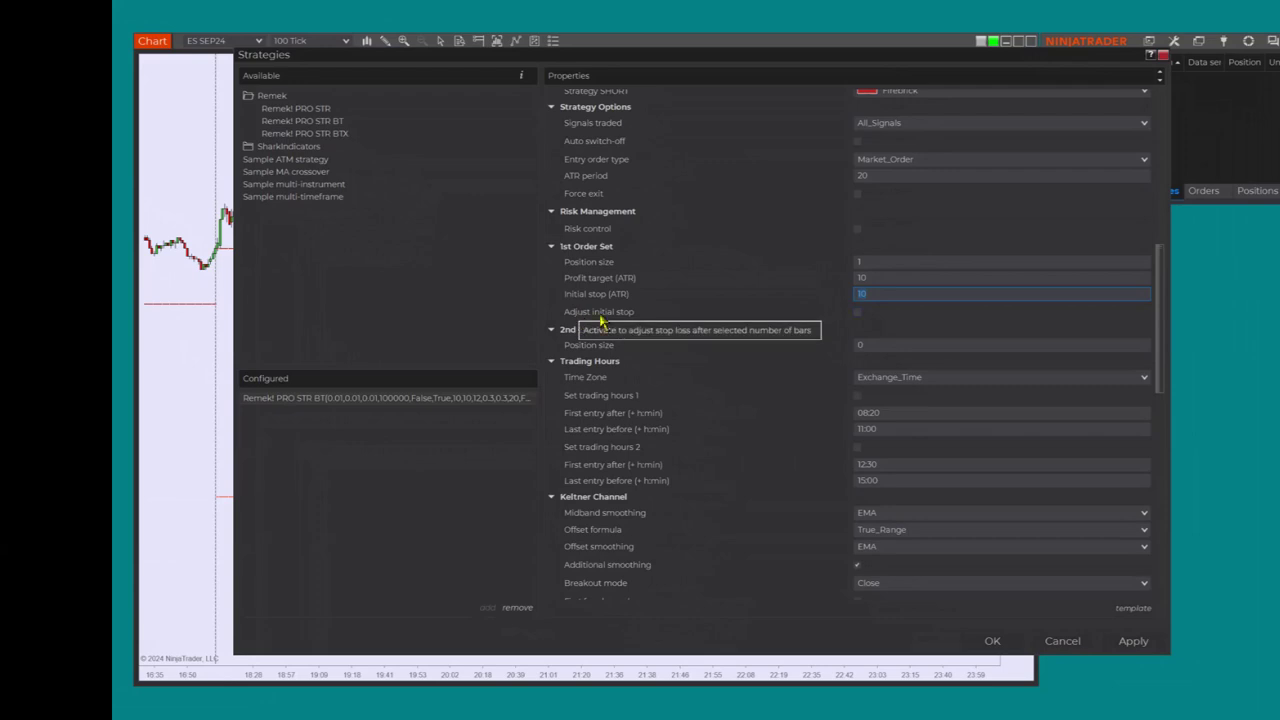
{"action": "left_click", "coordinate": [858, 316]}
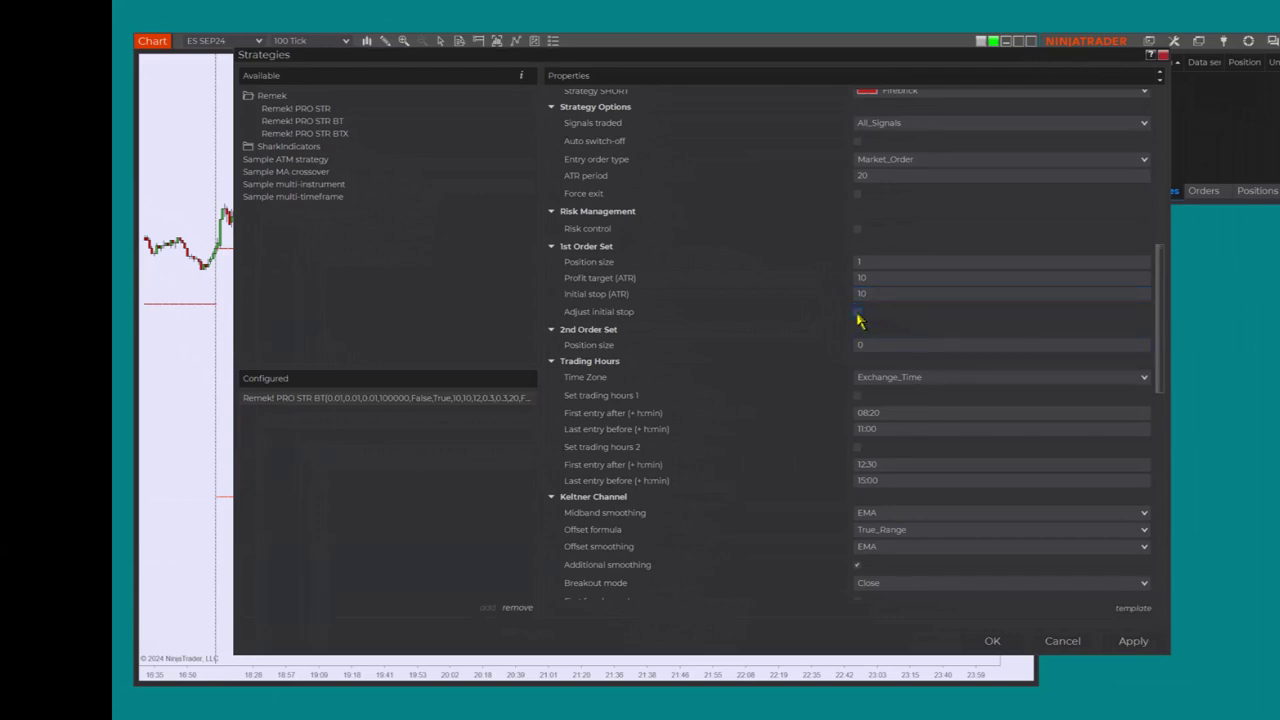
{"action": "left_click", "coordinate": [858, 316]}
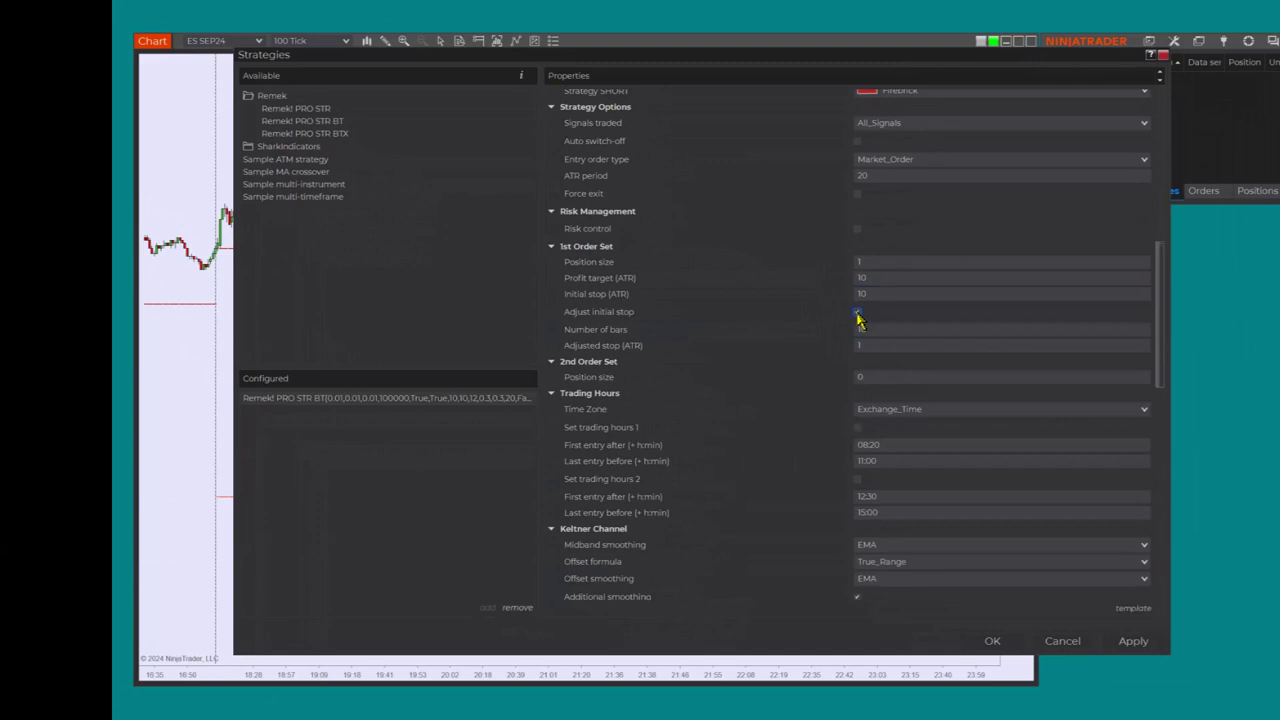
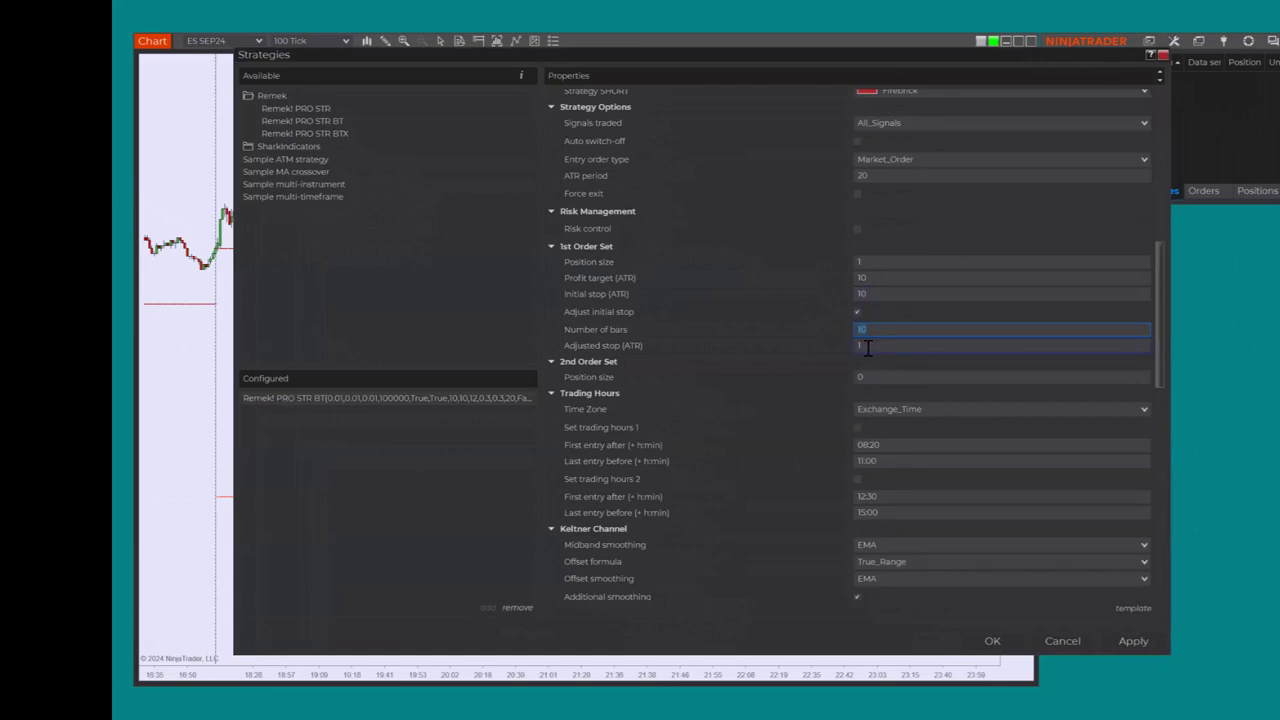
- Examine the Number of bars and Adjusted stop (ATR) settings that control the 1st Order Set's stop adjustment
{"action": "left_click", "coordinate": [864, 347]}
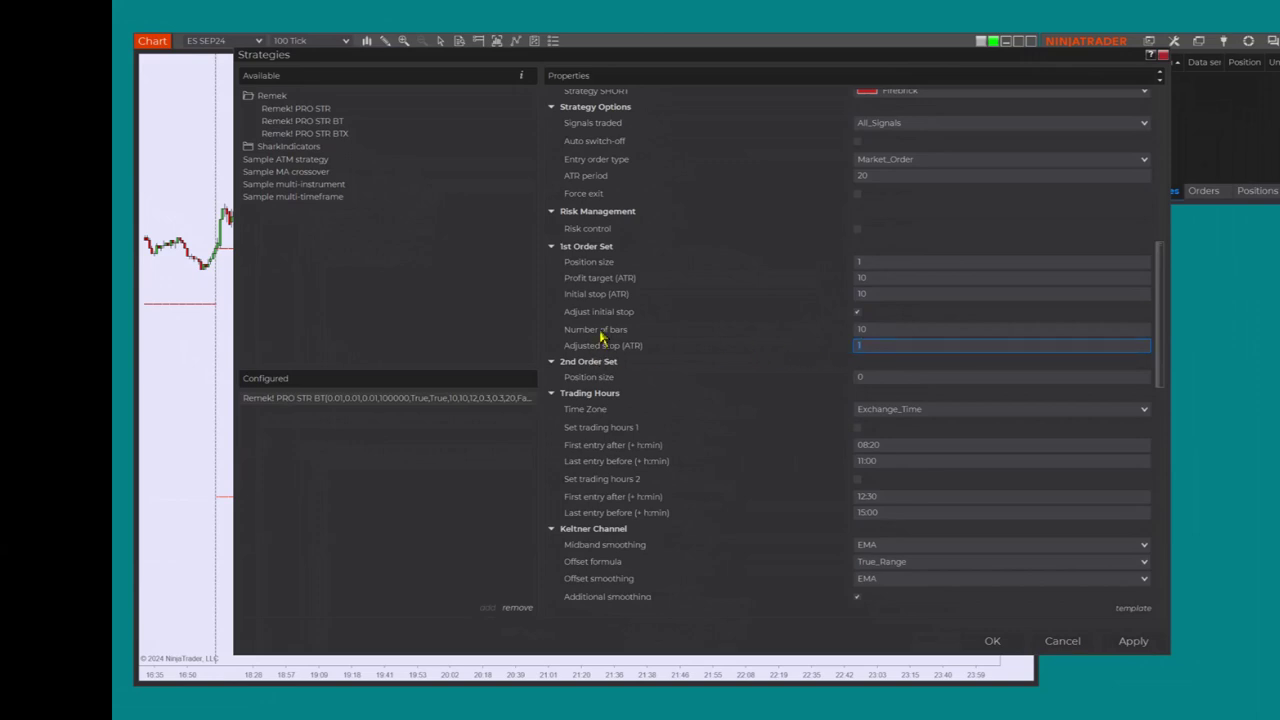
{"action": "mouse_move", "coordinate": [577, 322]}
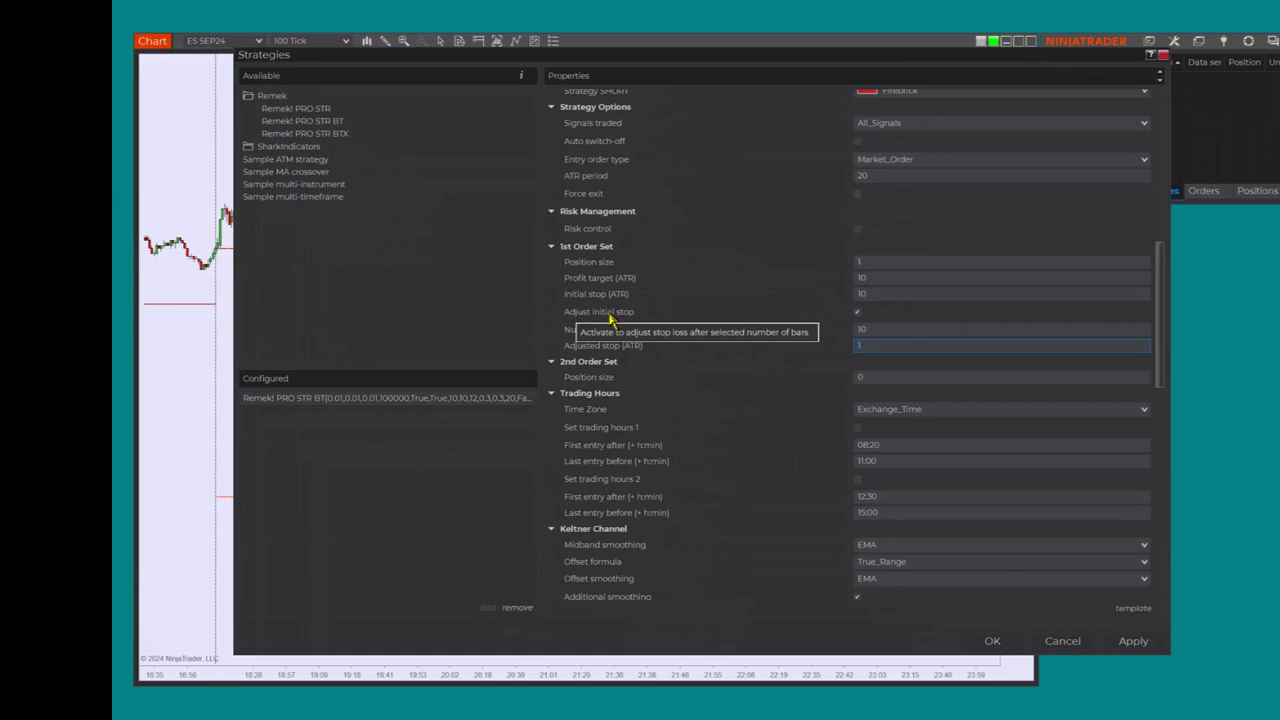
{"action": "mouse_move", "coordinate": [638, 346]}
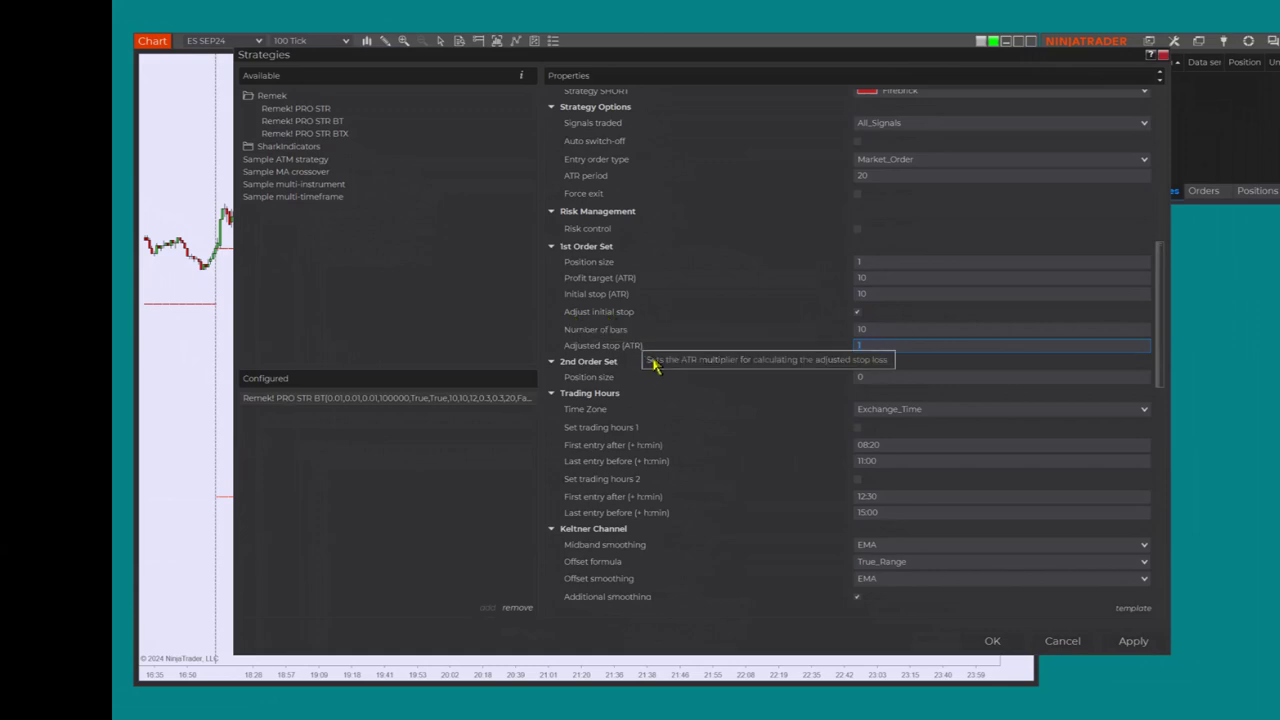
{"action": "left_click", "coordinate": [877, 346]}
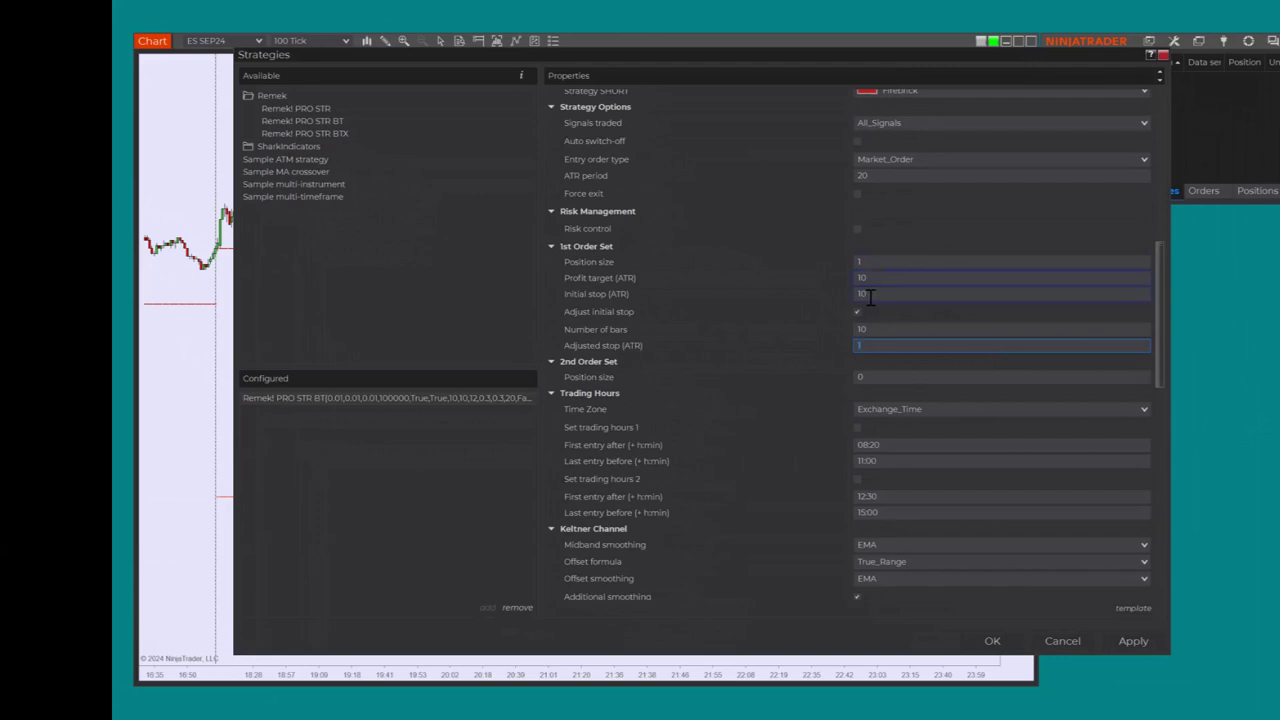
{"action": "left_click", "coordinate": [867, 329]}
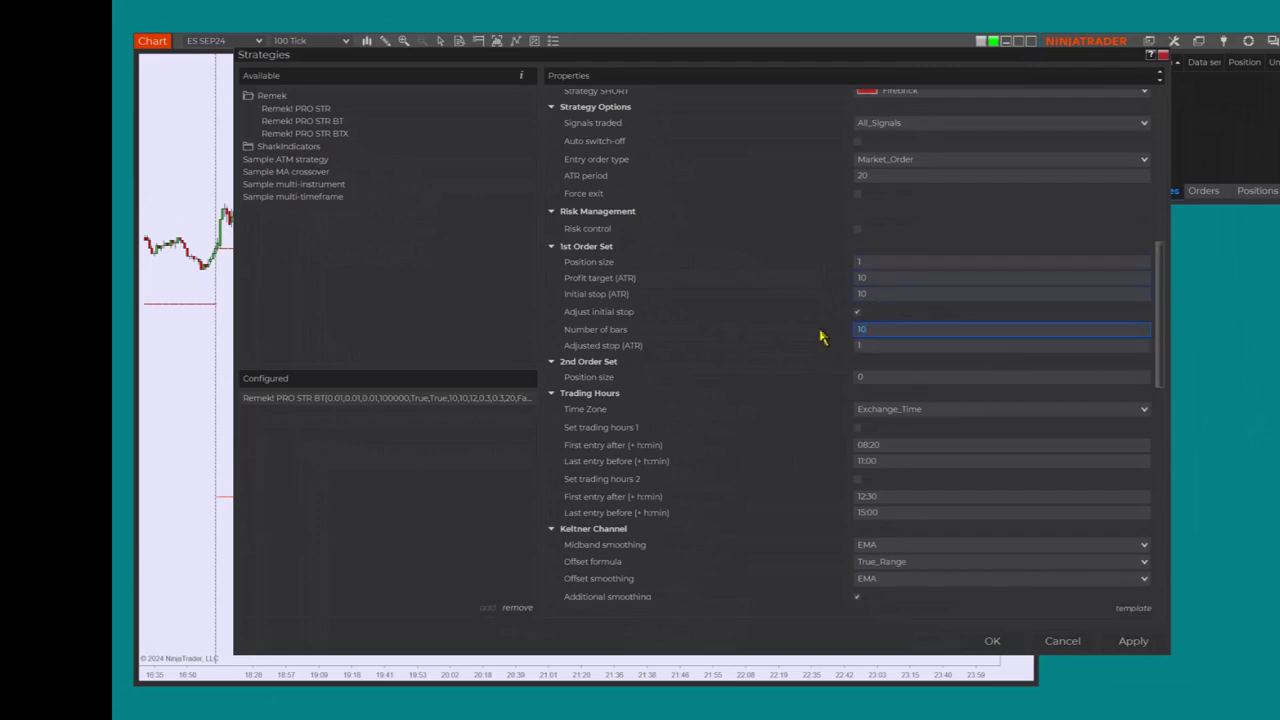
{"action": "left_click", "coordinate": [858, 345]}
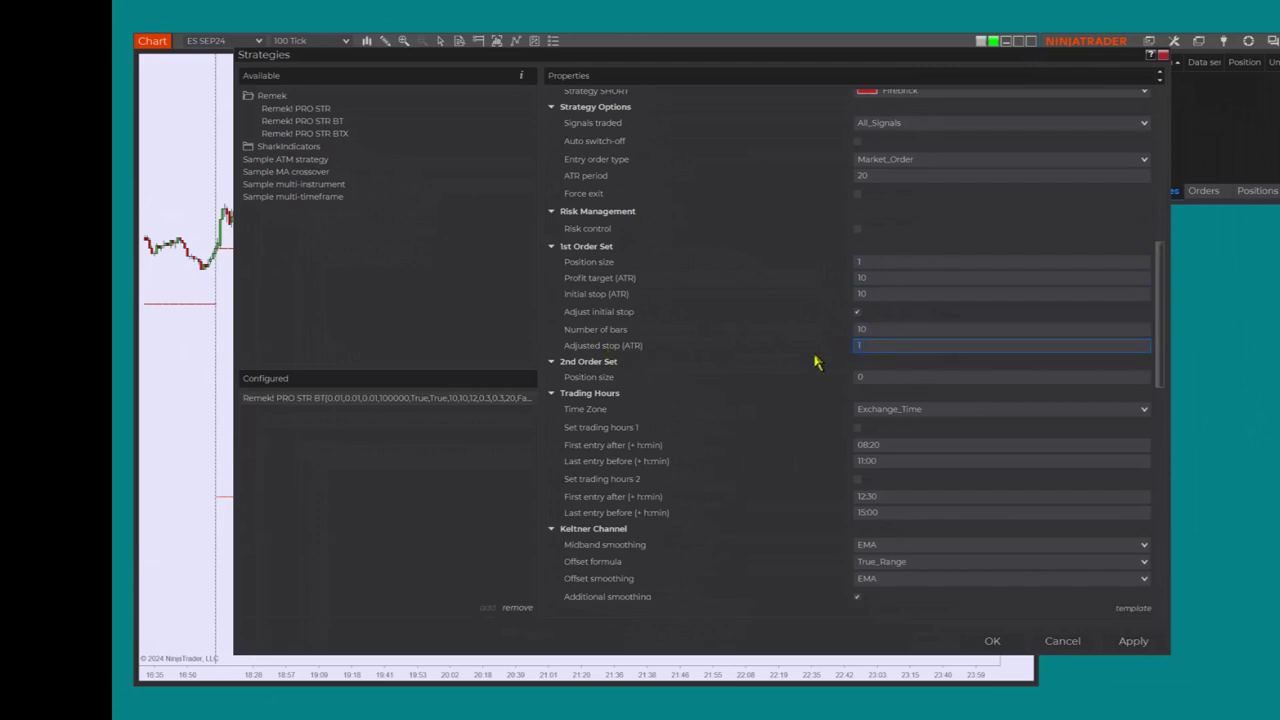
- Enable the strategy, confirm the strategy settings, and switch Remek! from OFF to ON on the chart
{"action": "scroll", "coordinate": [814, 362], "scroll_direction": "up", "scroll_amount": 10}
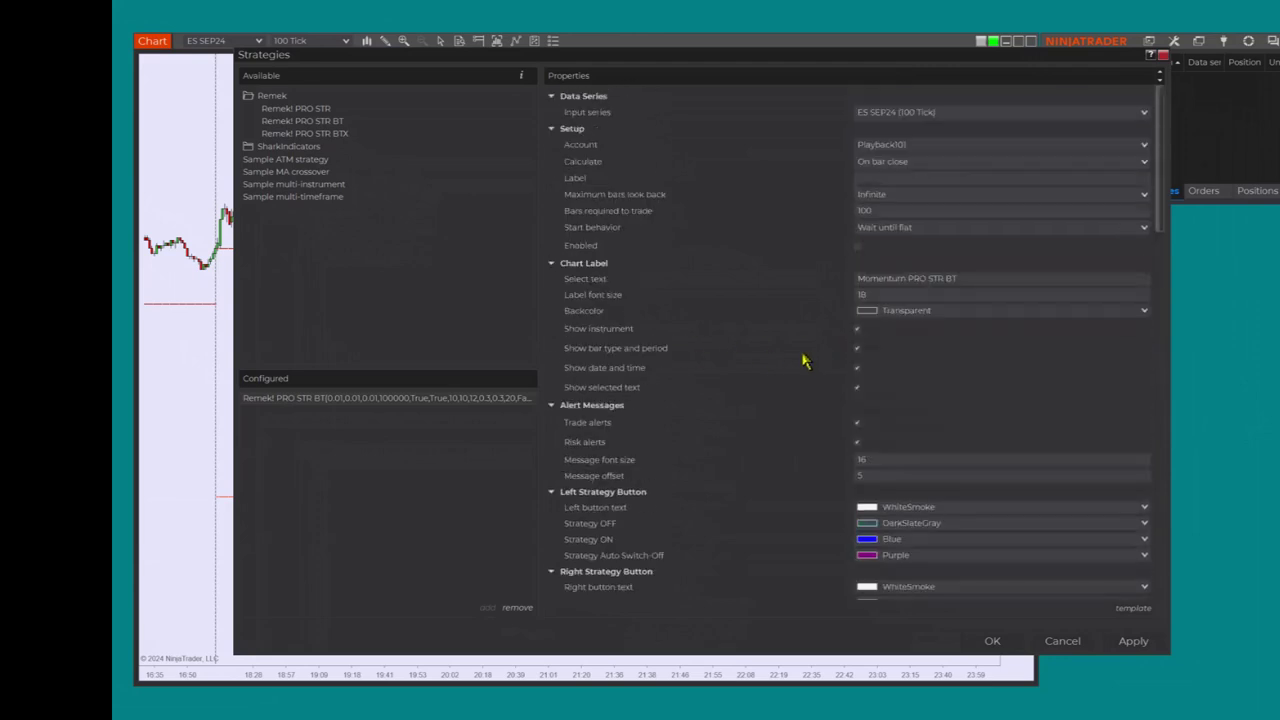
{"action": "left_click", "coordinate": [858, 246]}
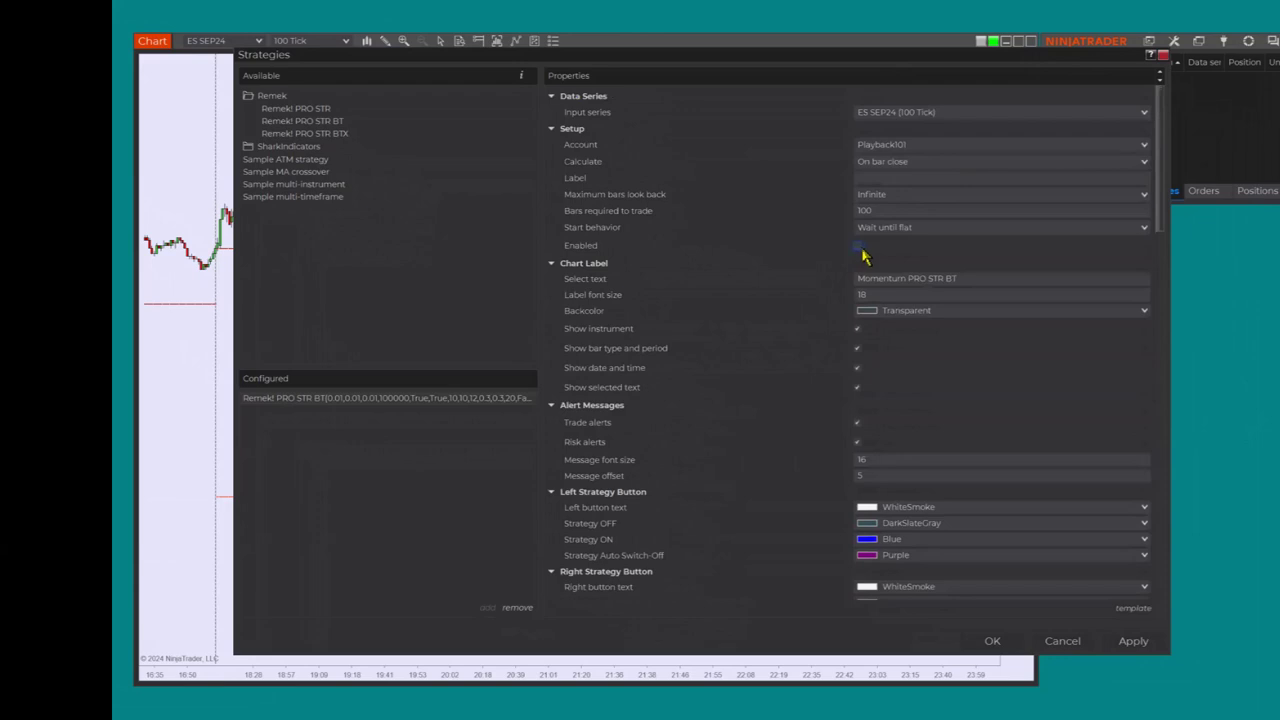
{"action": "left_click", "coordinate": [994, 645]}
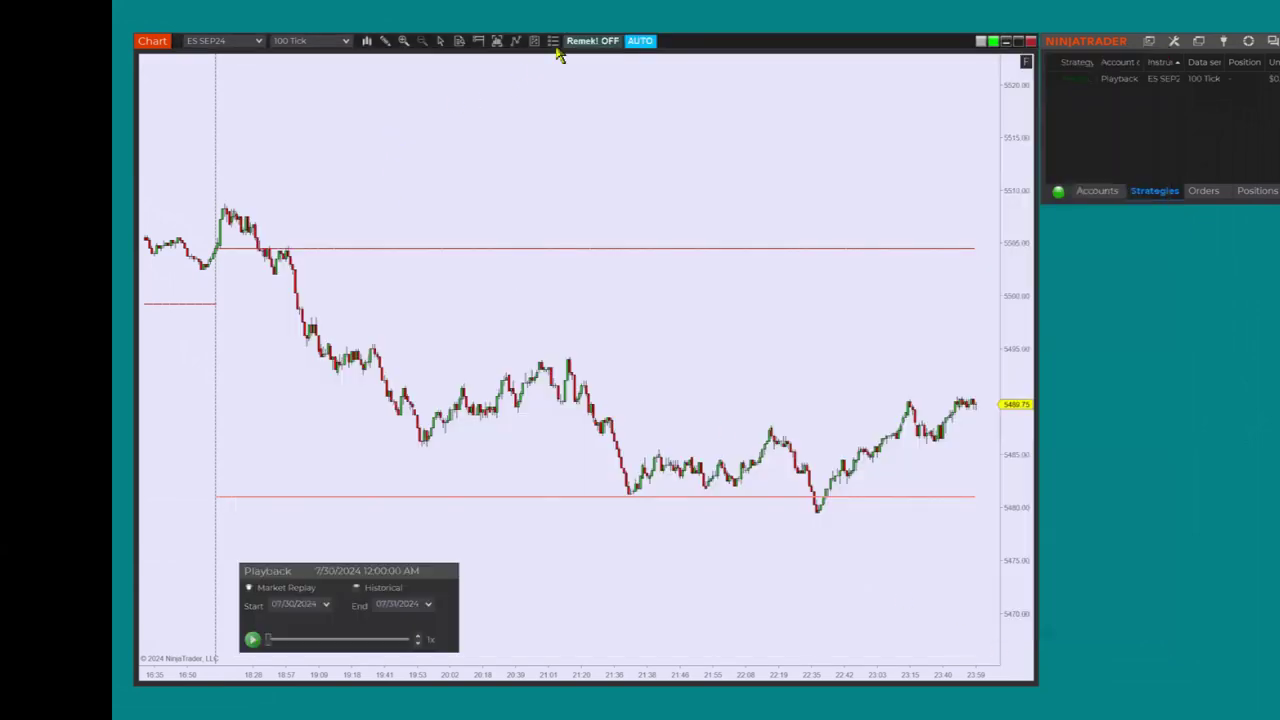
{"action": "left_click", "coordinate": [605, 42]}
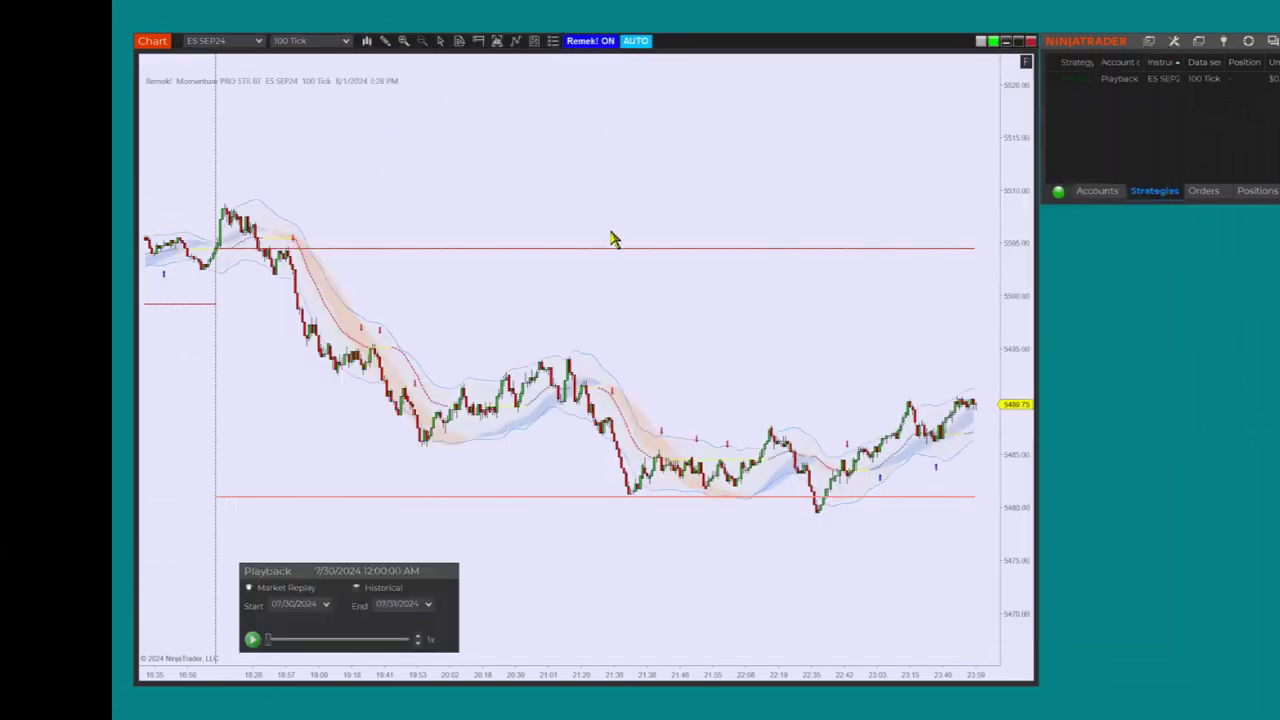
- Run the market replay at 30x, 50x and finally 100x speed, pausing along the way, until the long trade exits
{"action": "left_click", "coordinate": [253, 639]}
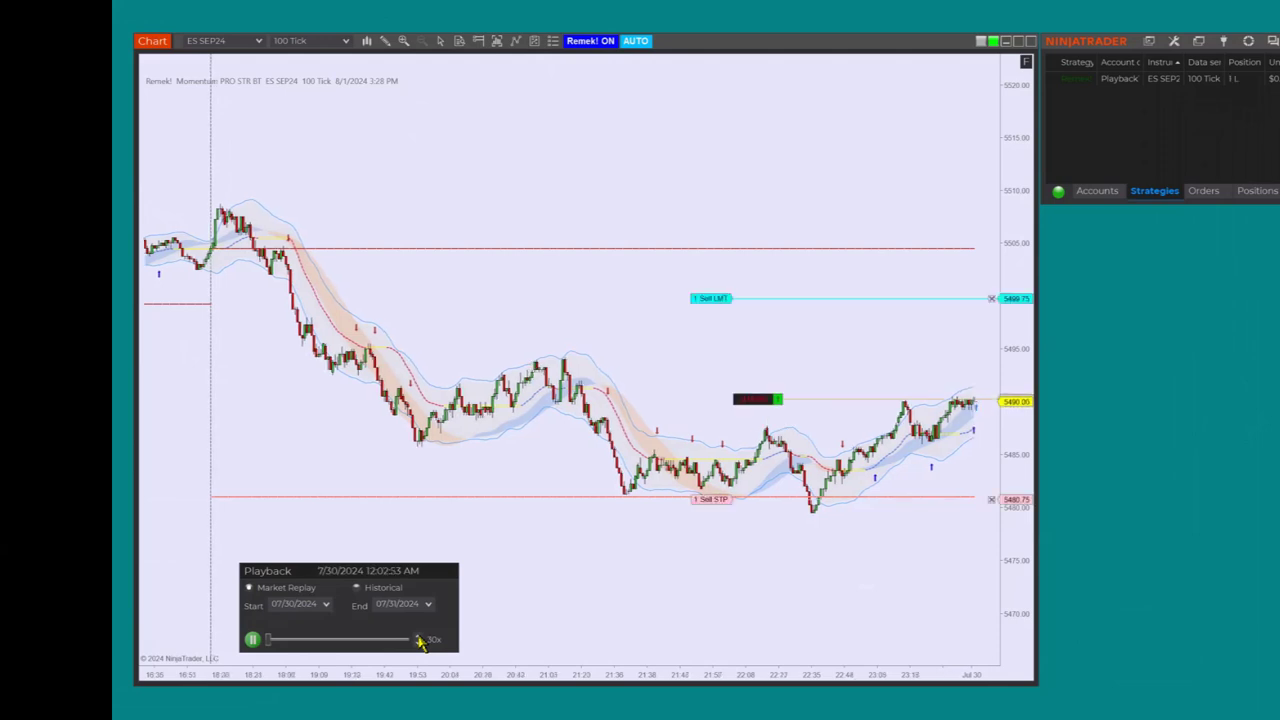
{"action": "left_click", "coordinate": [255, 642]}
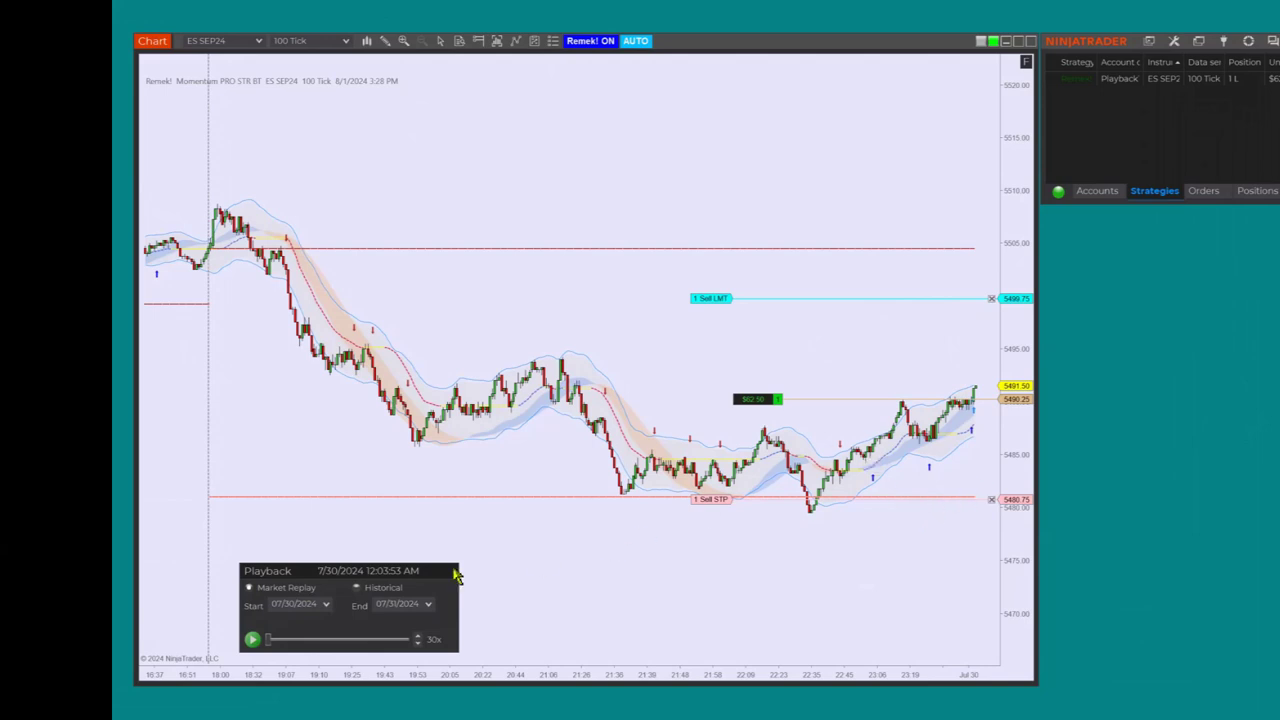
{"action": "left_click", "coordinate": [253, 640]}
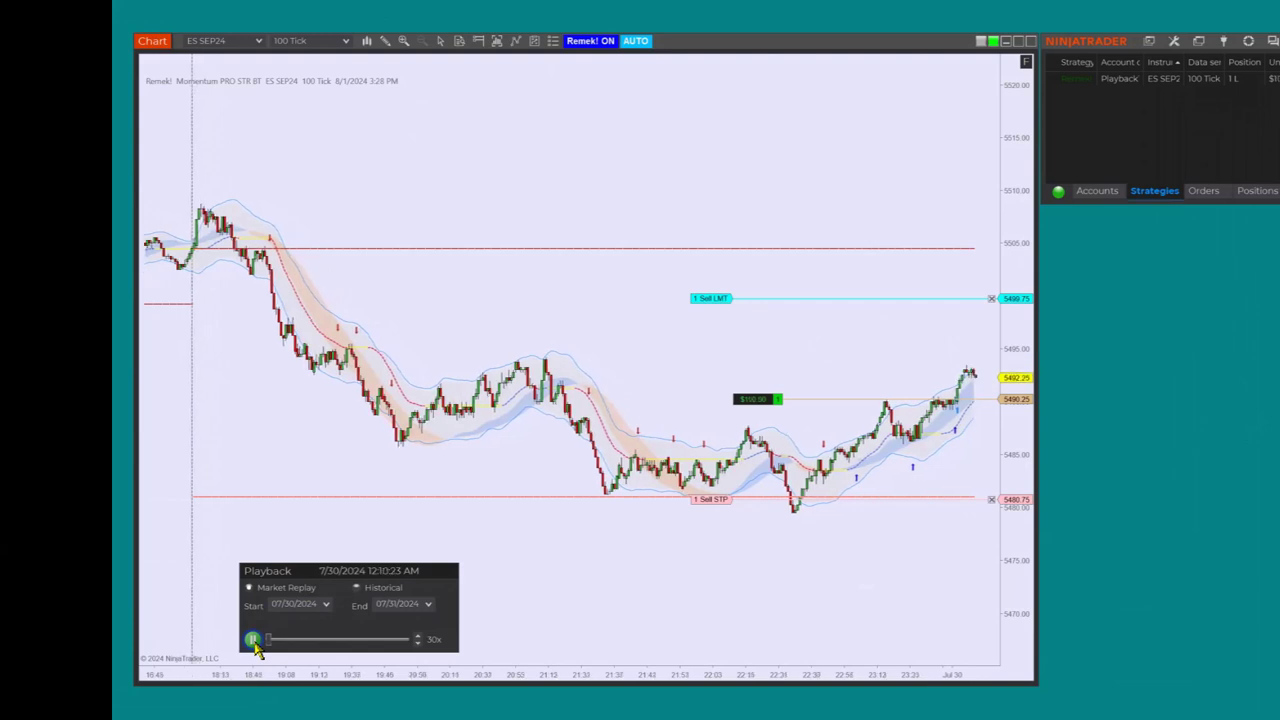
{"action": "left_click", "coordinate": [254, 642]}
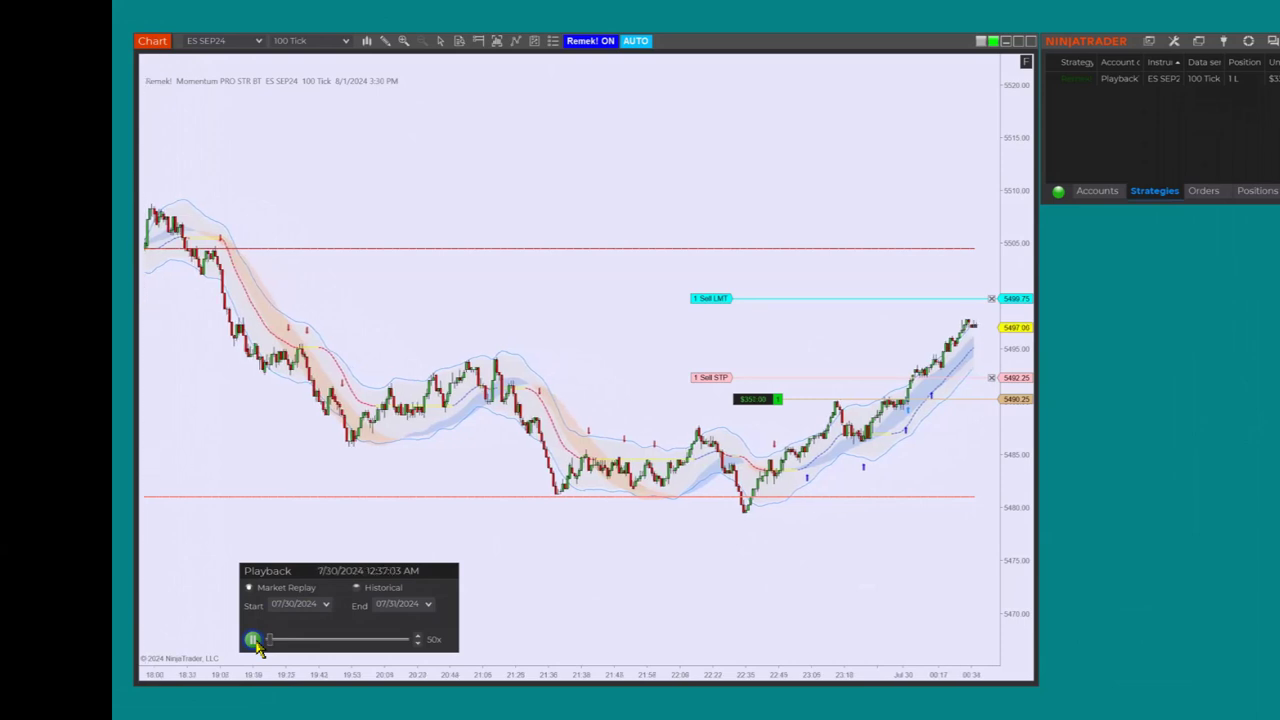
{"action": "left_click", "coordinate": [419, 637]}
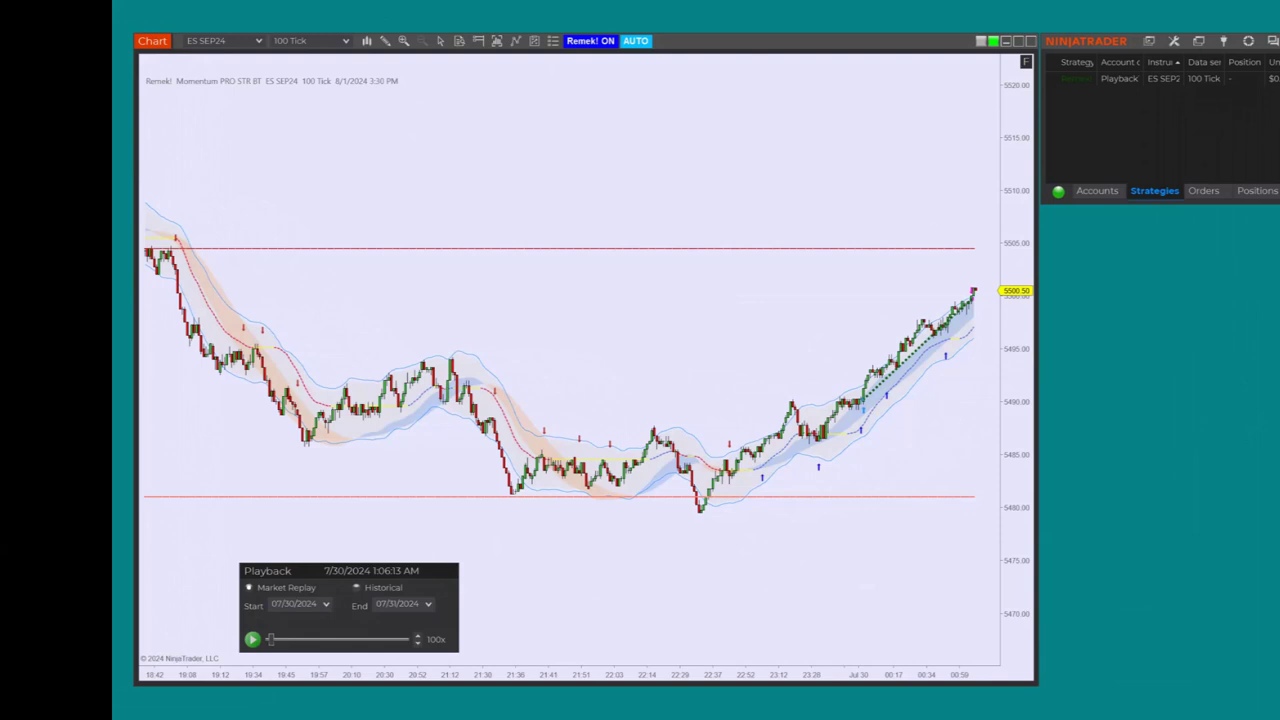
- Disconnect Playback while confirming the running-strategy warning, and remove the ES SEP24 strategy from the strategies list
{"action": "left_click", "coordinate": [1224, 42]}
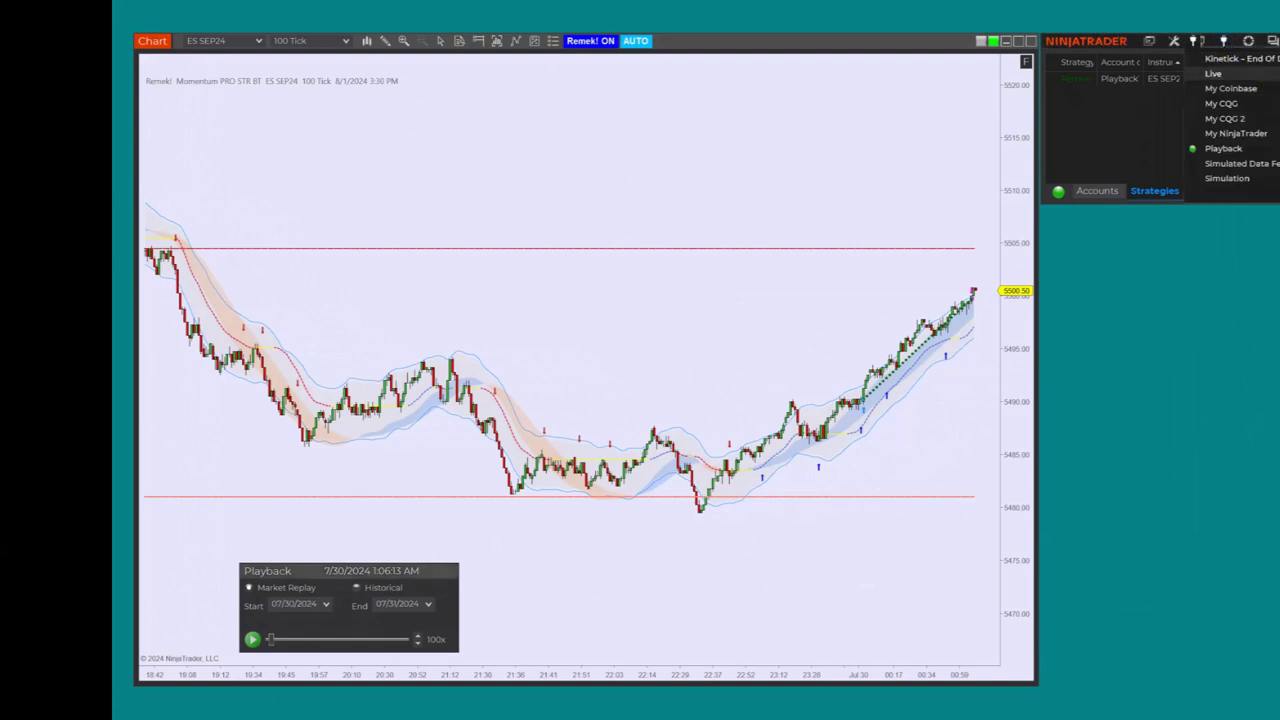
{"action": "left_click", "coordinate": [1222, 148]}
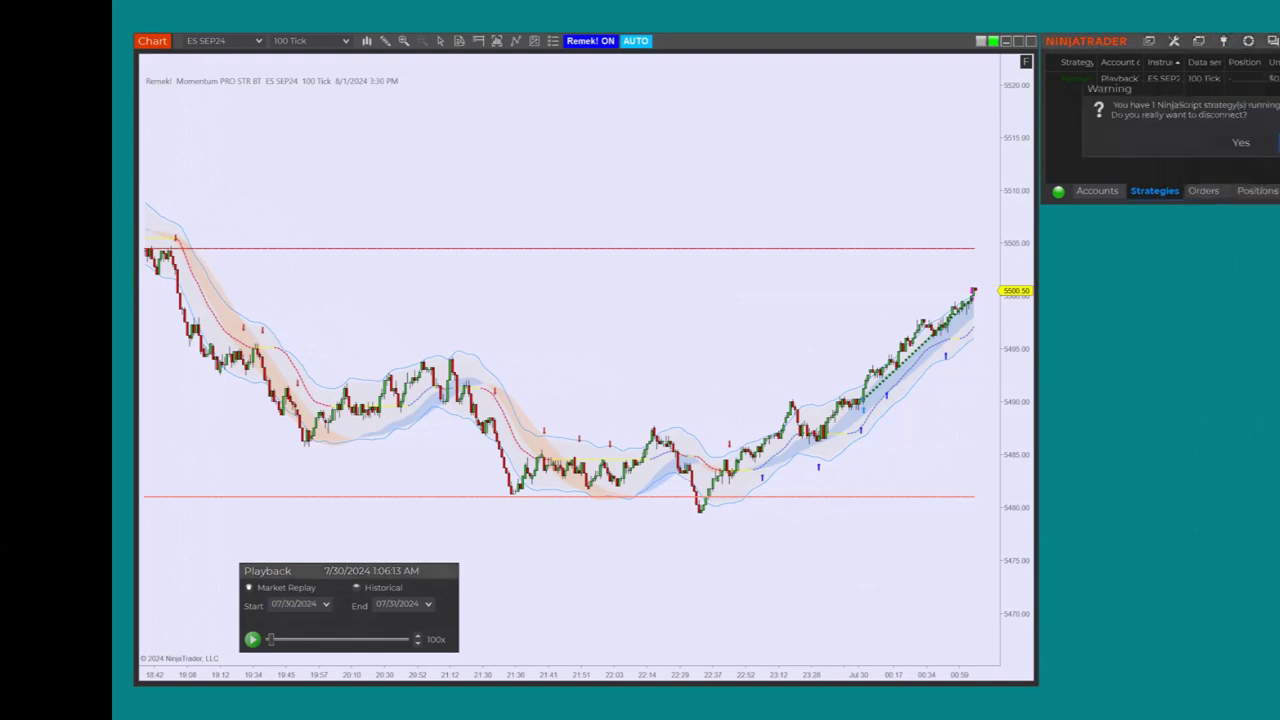
{"action": "left_click", "coordinate": [1255, 152]}
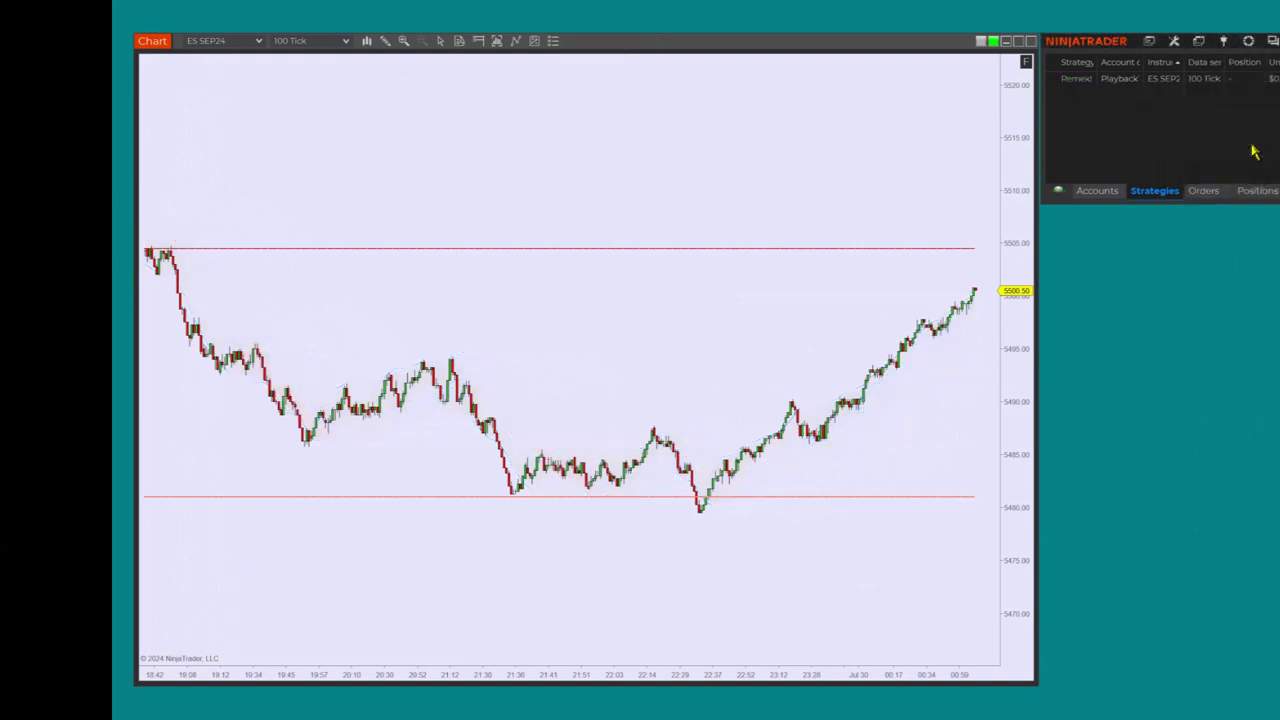
{"action": "right_click", "coordinate": [1171, 82]}
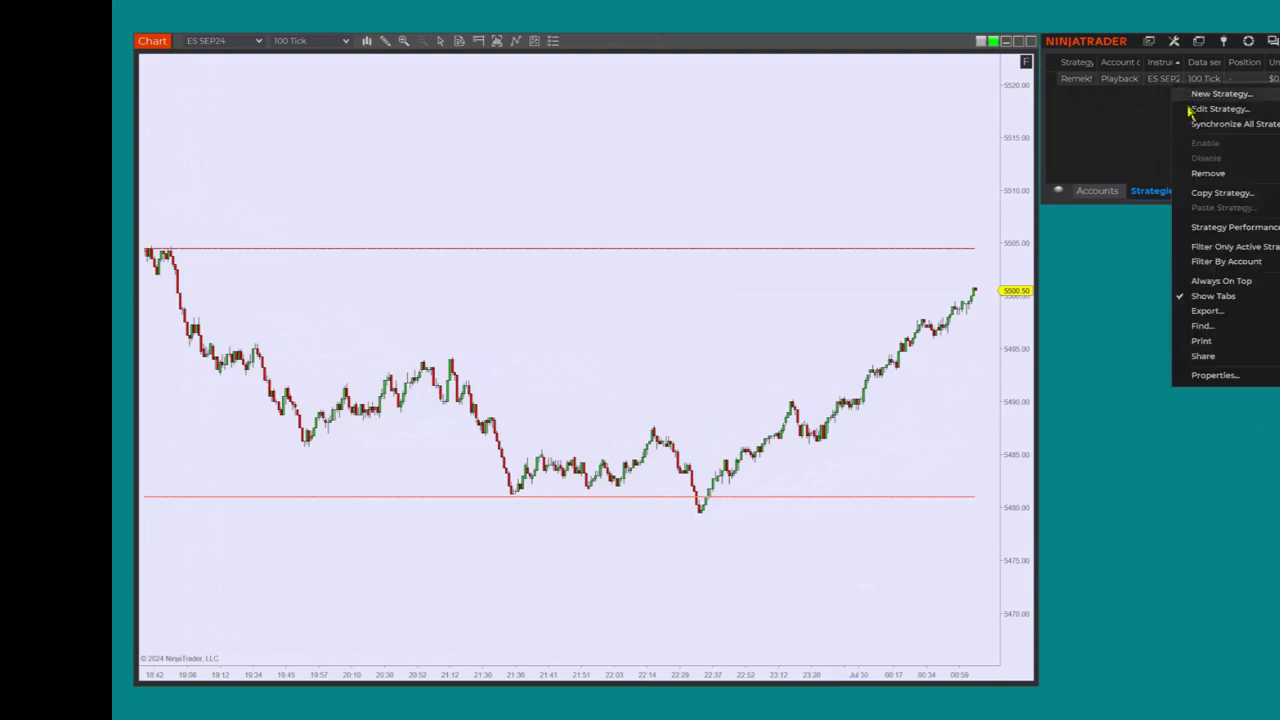
{"action": "left_click", "coordinate": [1207, 173]}
- Reconnect to Playback and choose ES SEP24 as the instrument for the market replay data
{"action": "left_click", "coordinate": [1223, 42]}
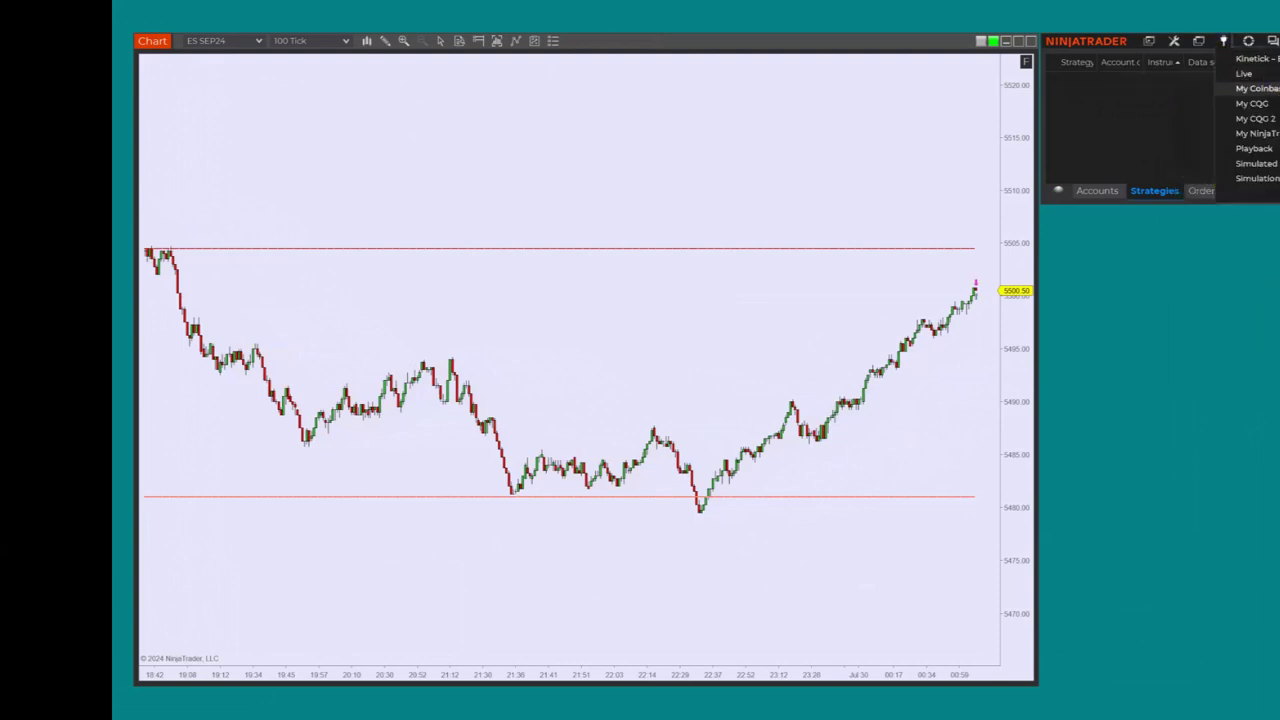
{"action": "left_click", "coordinate": [1254, 148]}
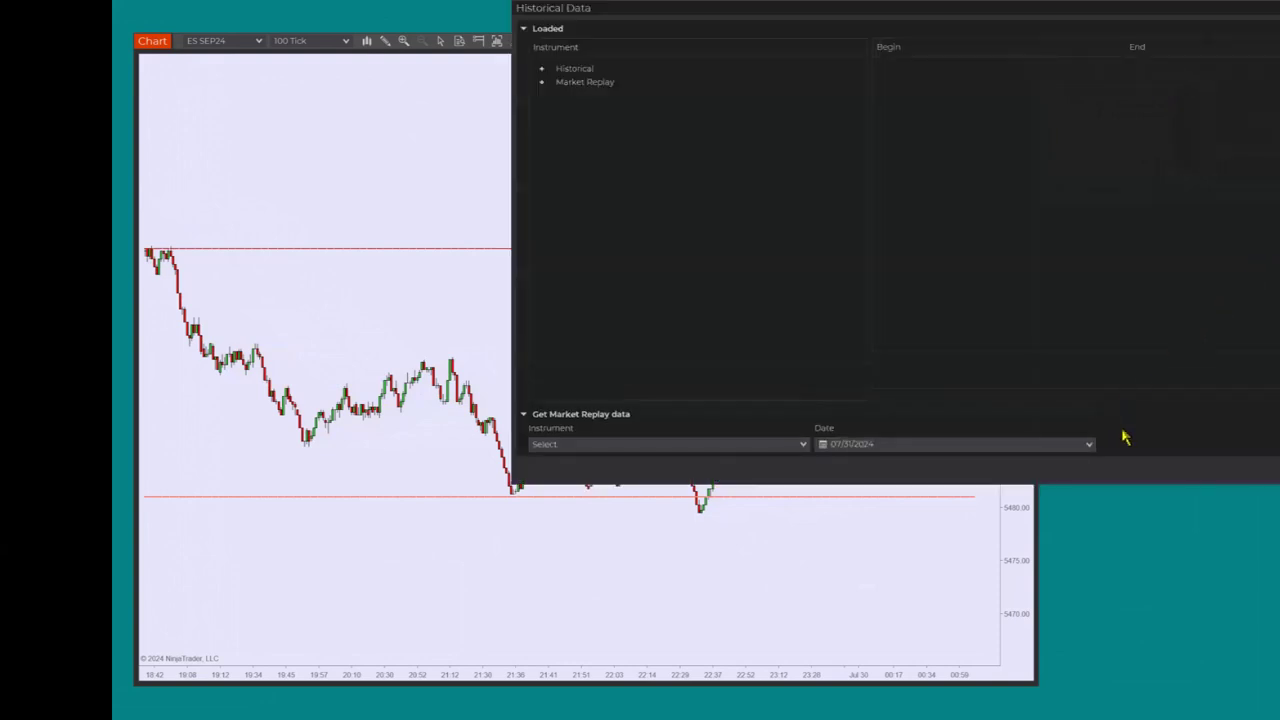
{"action": "left_click", "coordinate": [806, 446]}
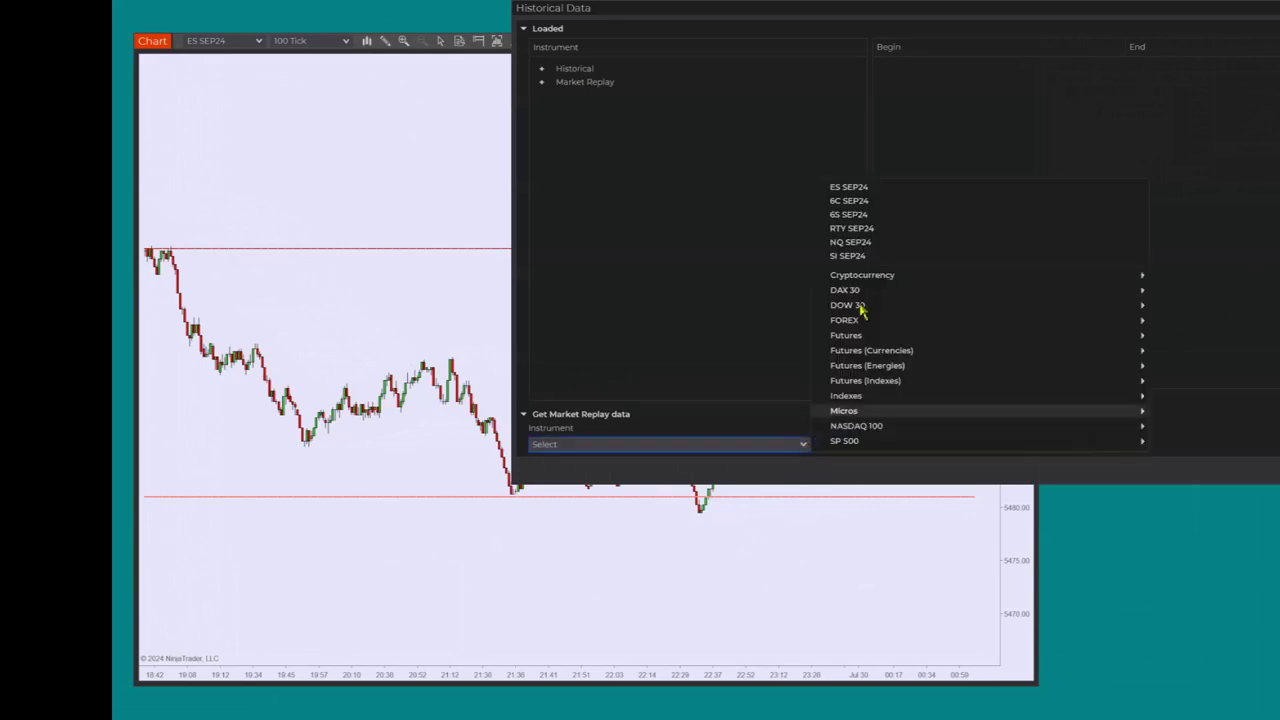
{"action": "left_click", "coordinate": [894, 197]}
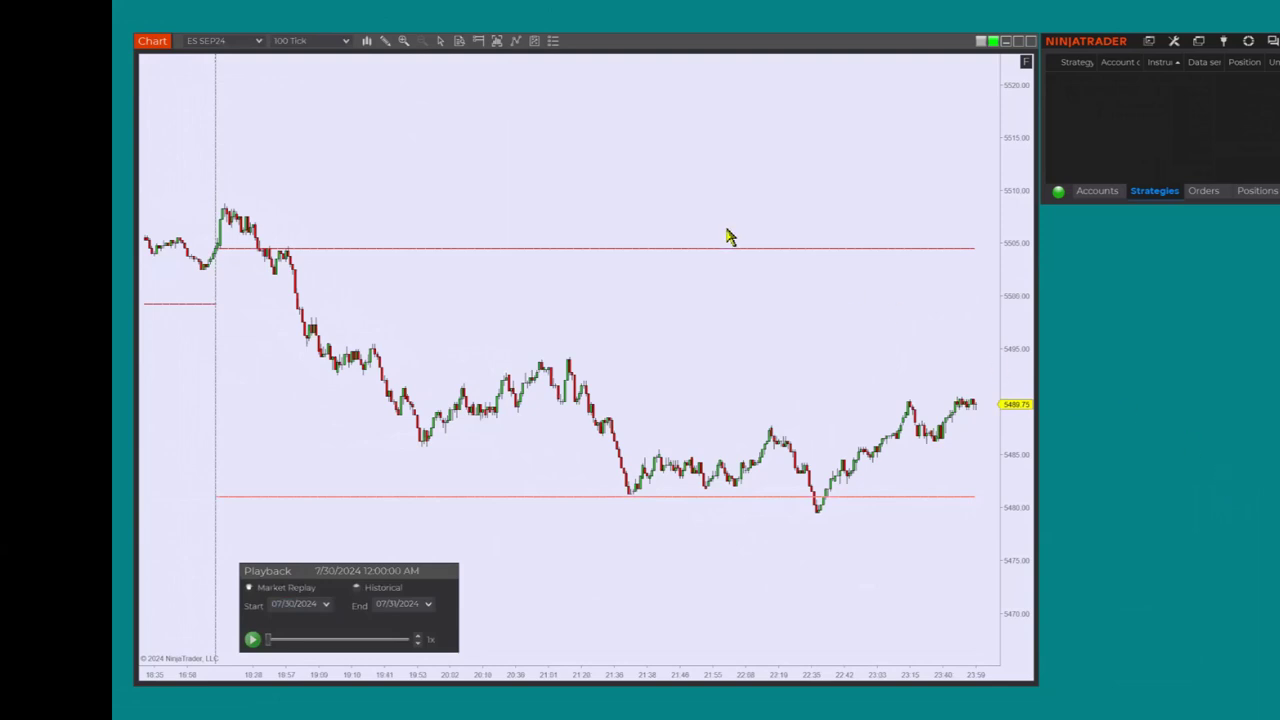
- Add the Remek! PRO STR BT strategy to the ES SEP24 100 Tick chart
{"action": "right_click", "coordinate": [526, 167]}
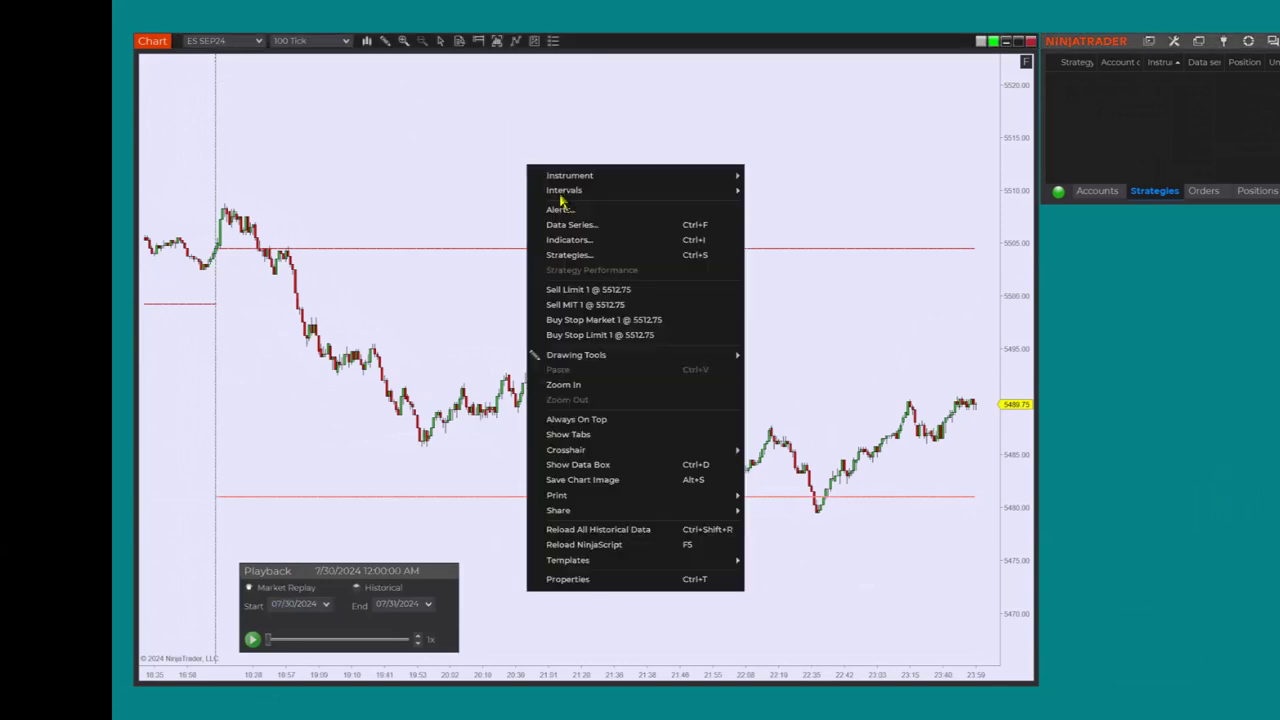
{"action": "left_click", "coordinate": [567, 258]}
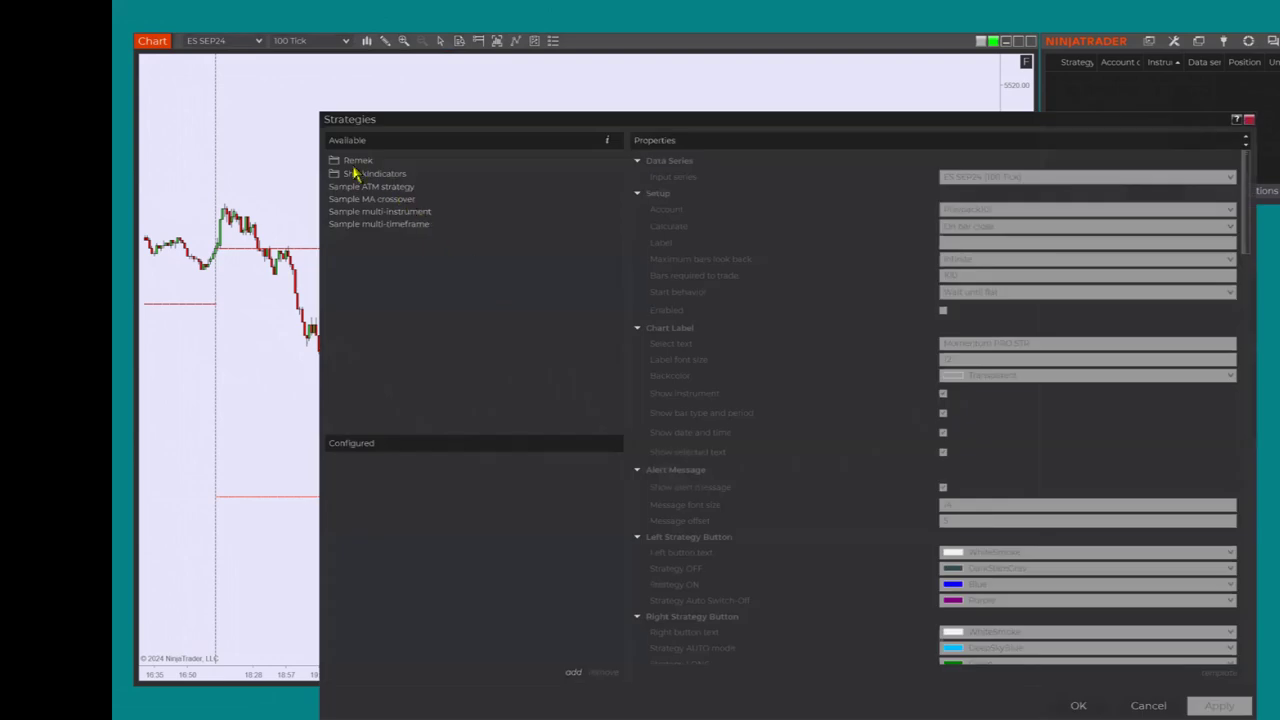
{"action": "left_click", "coordinate": [357, 161]}
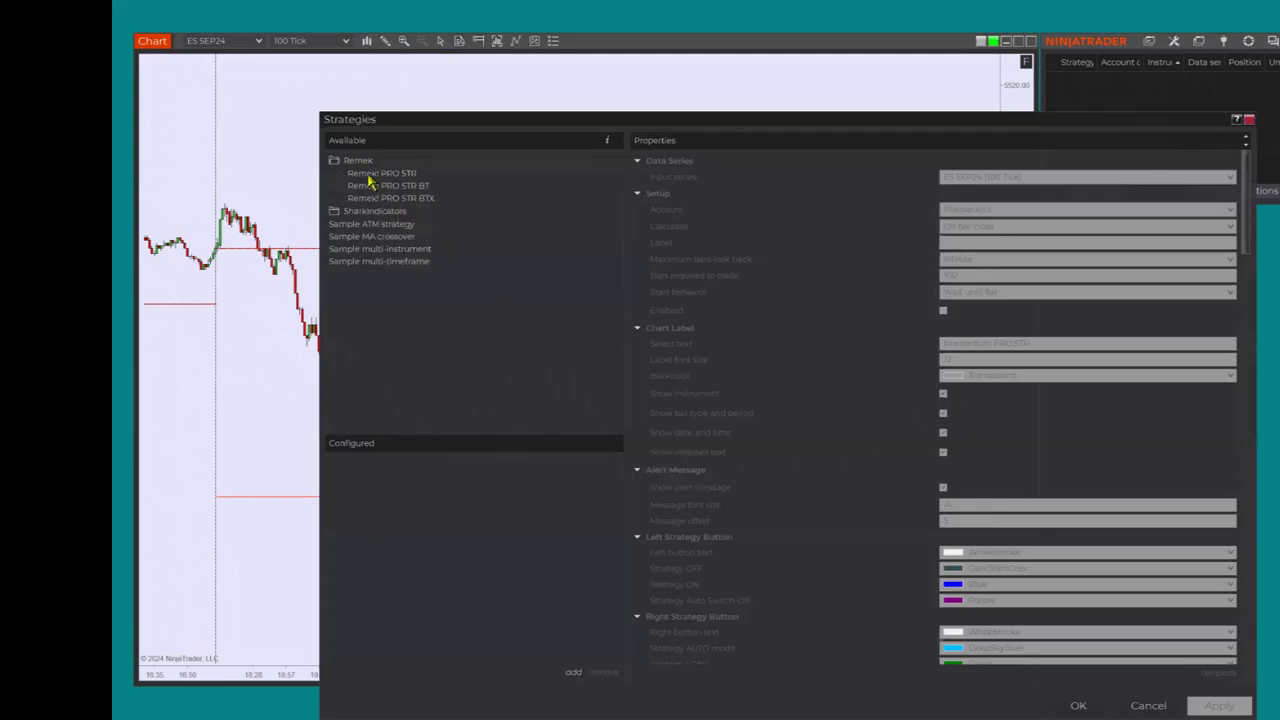
{"action": "double_click", "coordinate": [395, 188]}
{"action": "left_click_drag", "start_coordinate": [790, 122], "coordinate": [696, 77]}
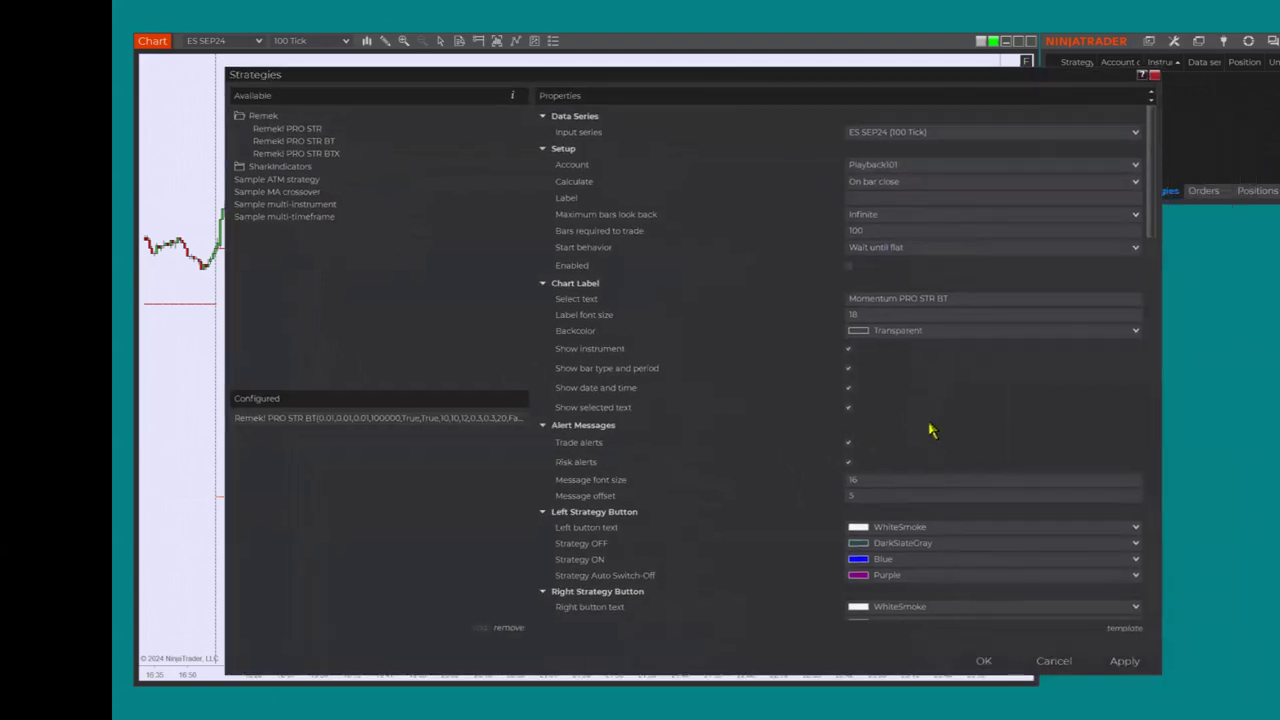
- Set the 2nd Order Set's position size to 0
{"action": "scroll", "coordinate": [935, 433], "scroll_direction": "down", "scroll_amount": 15}
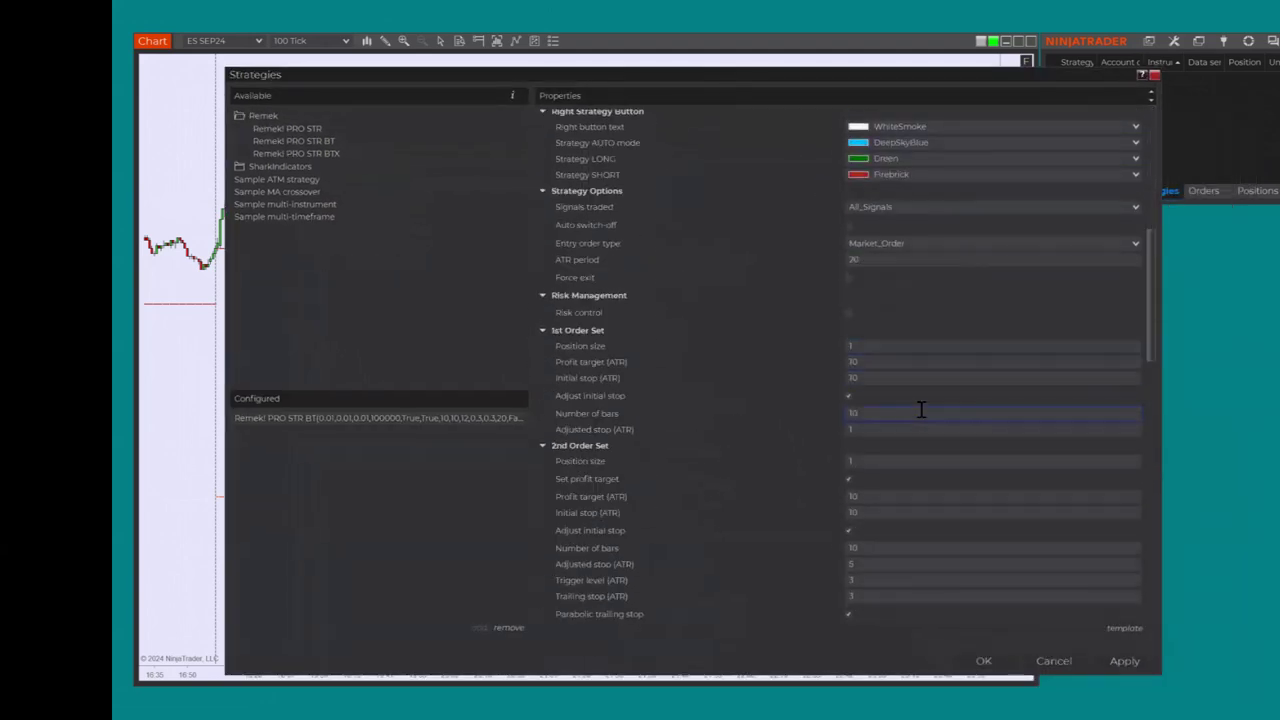
{"action": "left_click", "coordinate": [860, 460]}
{"action": "key", "text": "BackSpace"}
{"action": "type", "text": "0"}
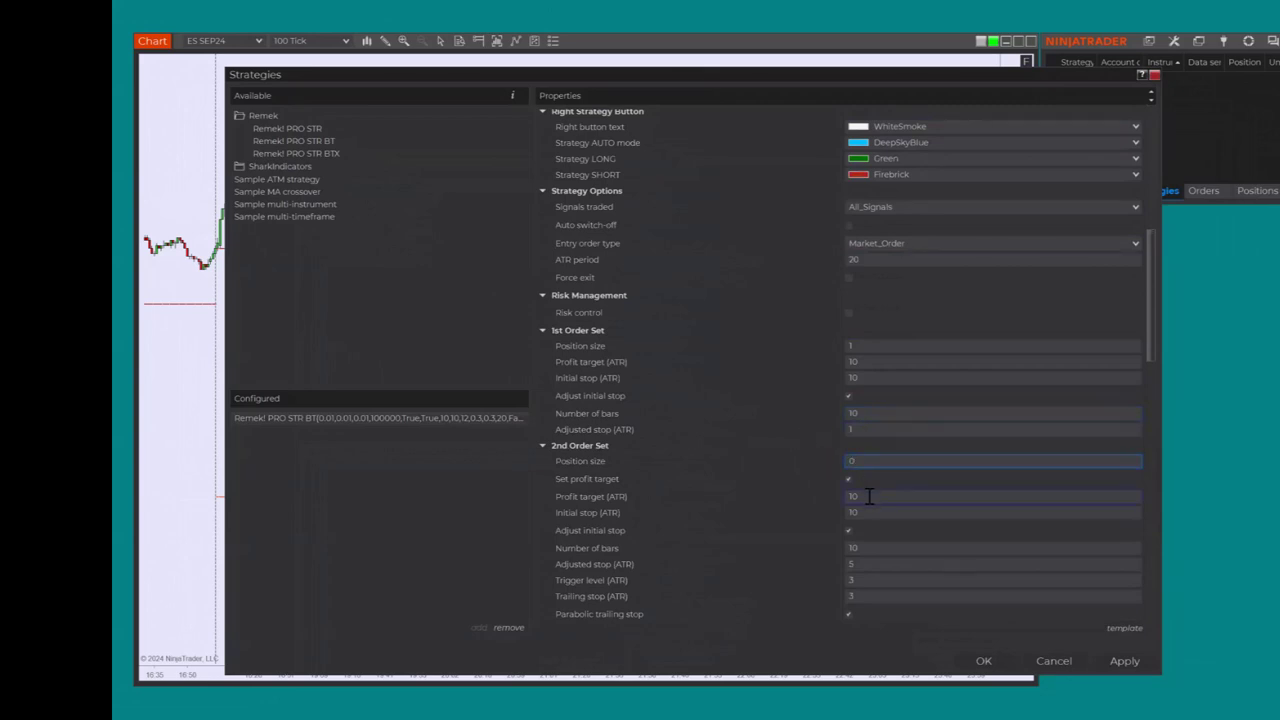
{"action": "left_click", "coordinate": [868, 496]}
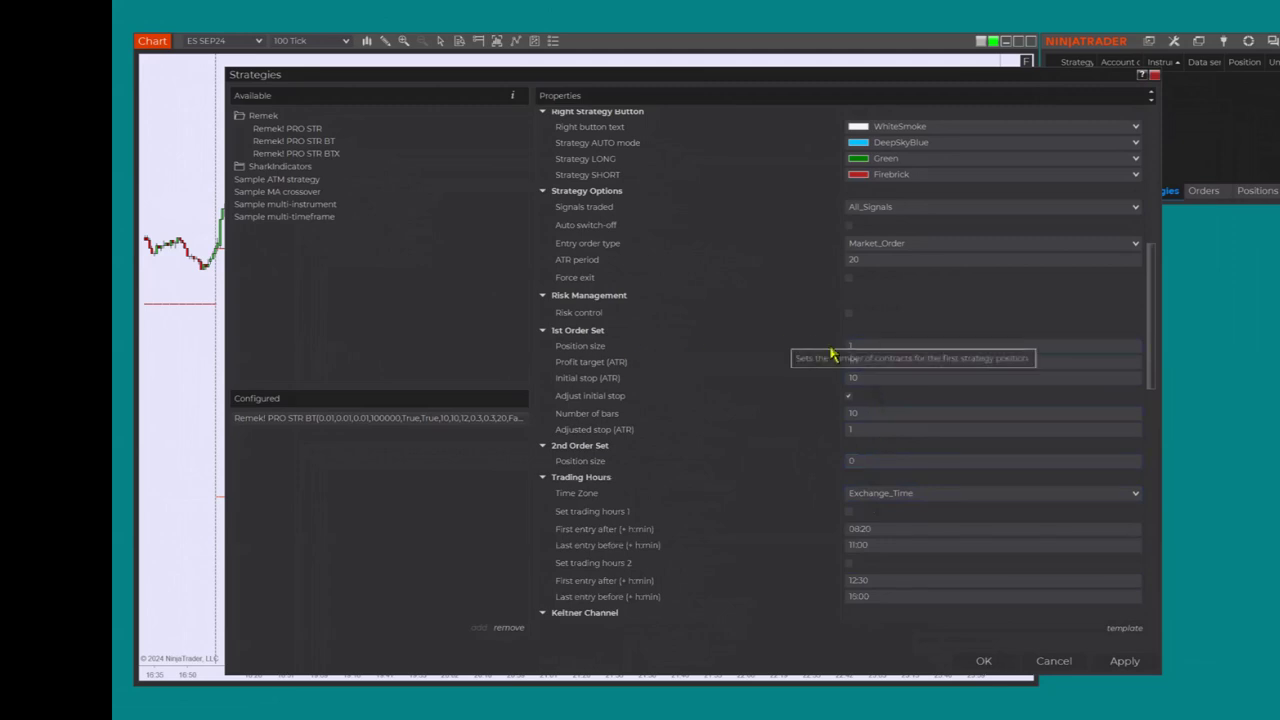
- Review the 1st Order Set's profit target and initial stop, and restore the 2nd Order Set's position size to 1
{"action": "left_click", "coordinate": [866, 362]}
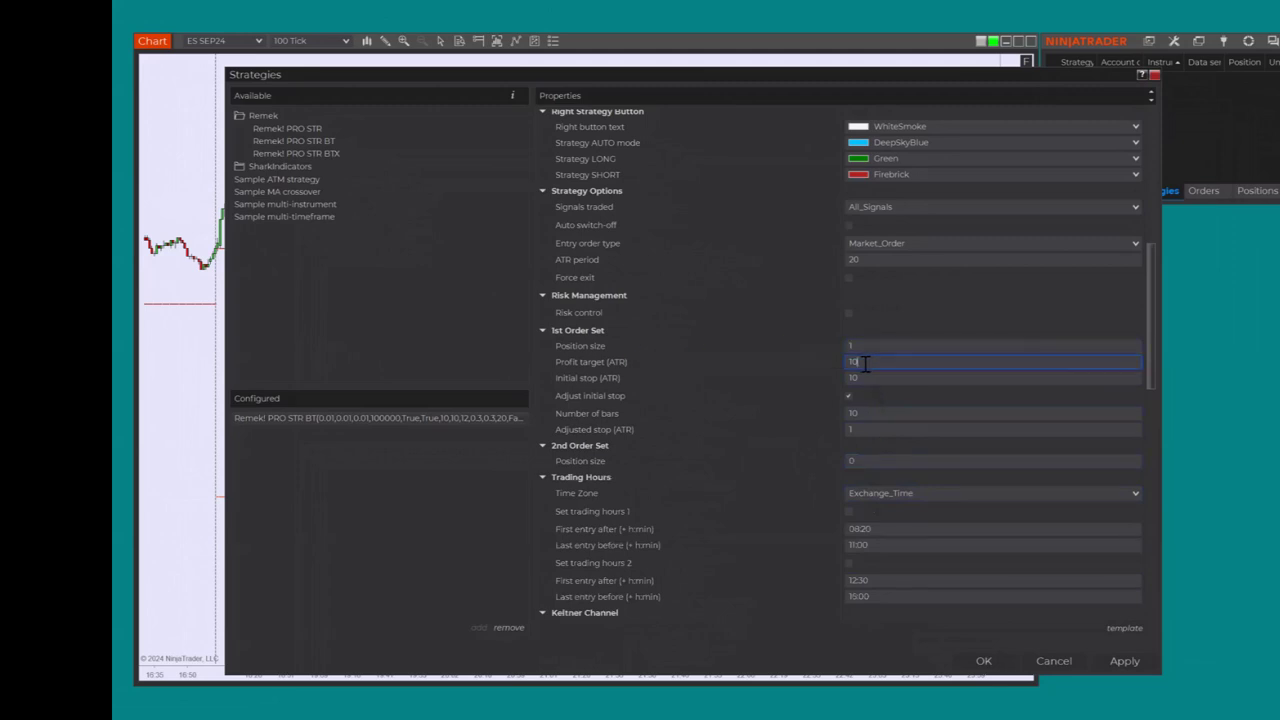
{"action": "left_click", "coordinate": [868, 377]}
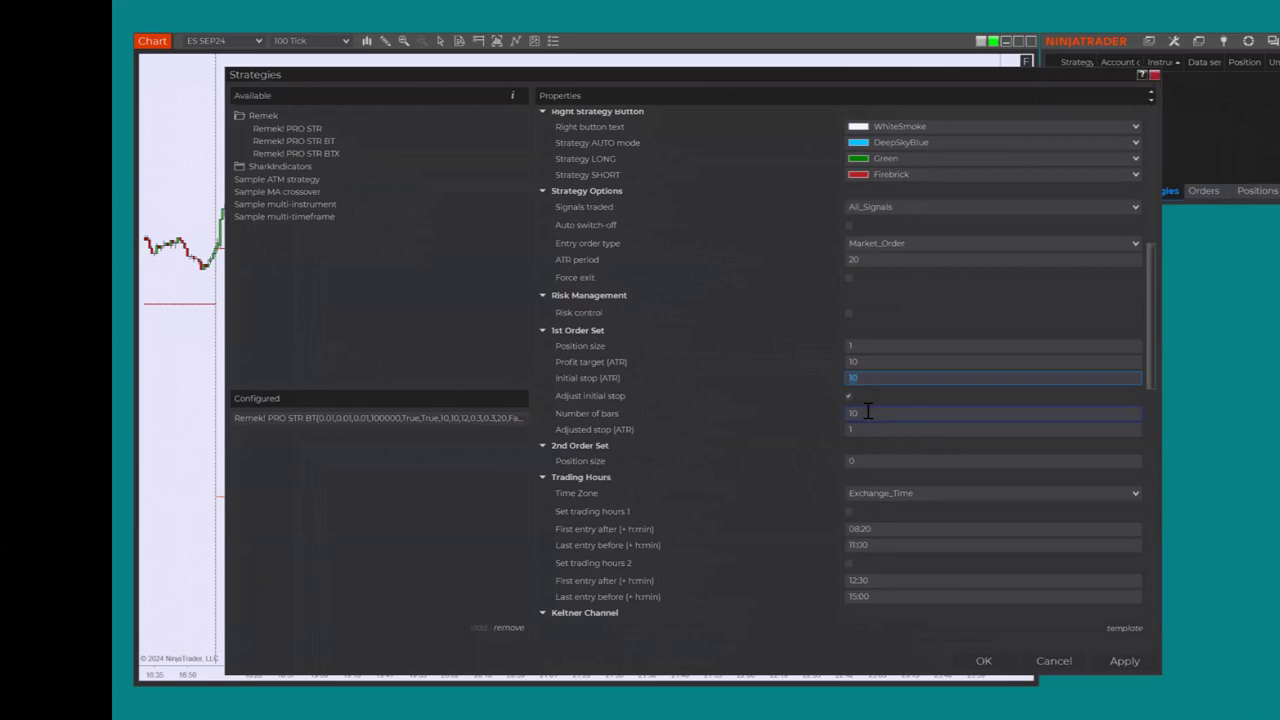
{"action": "left_click", "coordinate": [865, 461]}
{"action": "left_click", "coordinate": [883, 531]}
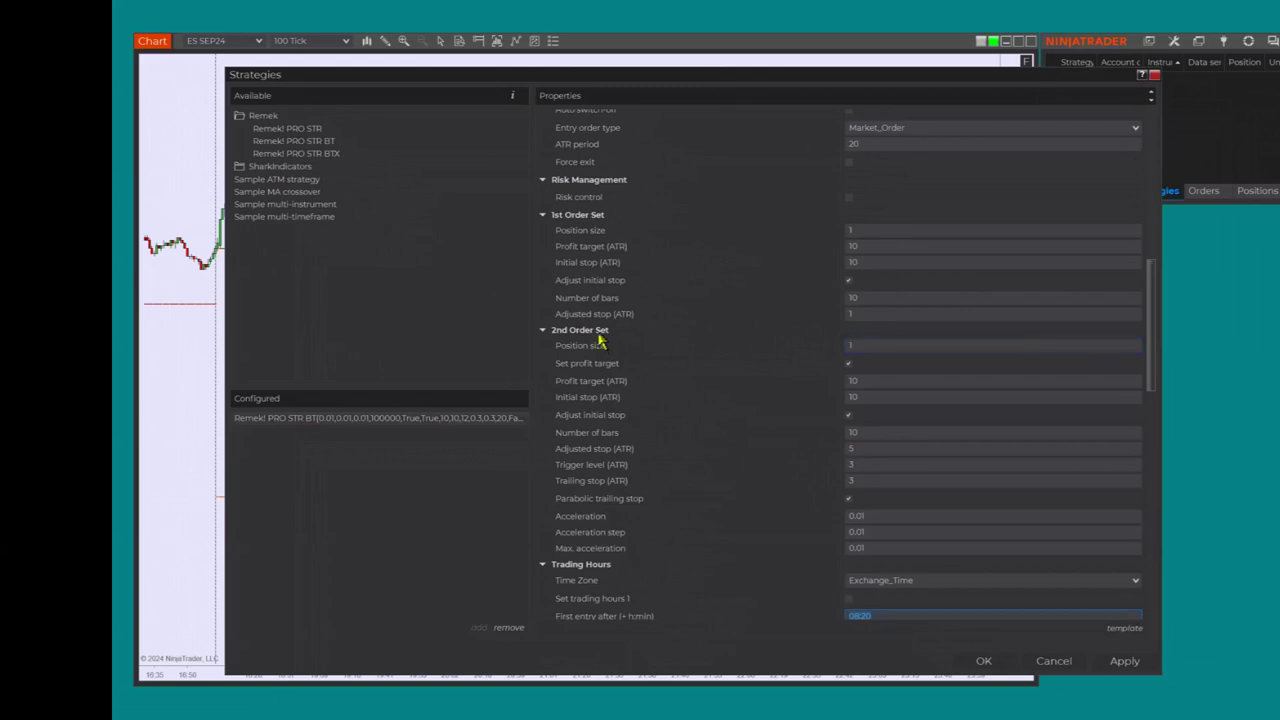
- Switch the 2nd Order Set's profit target option off and back on
{"action": "left_click", "coordinate": [870, 384]}
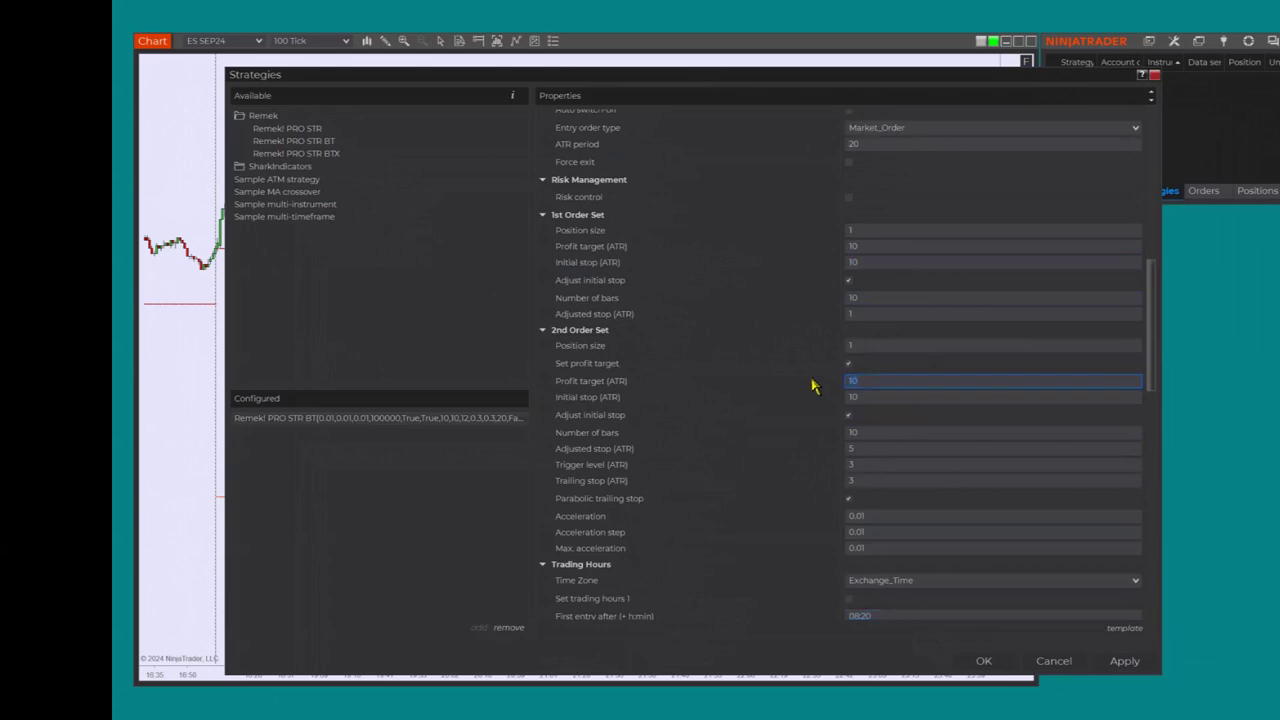
{"action": "double_click", "coordinate": [866, 380]}
{"action": "left_click", "coordinate": [849, 365]}
{"action": "left_click", "coordinate": [852, 366]}
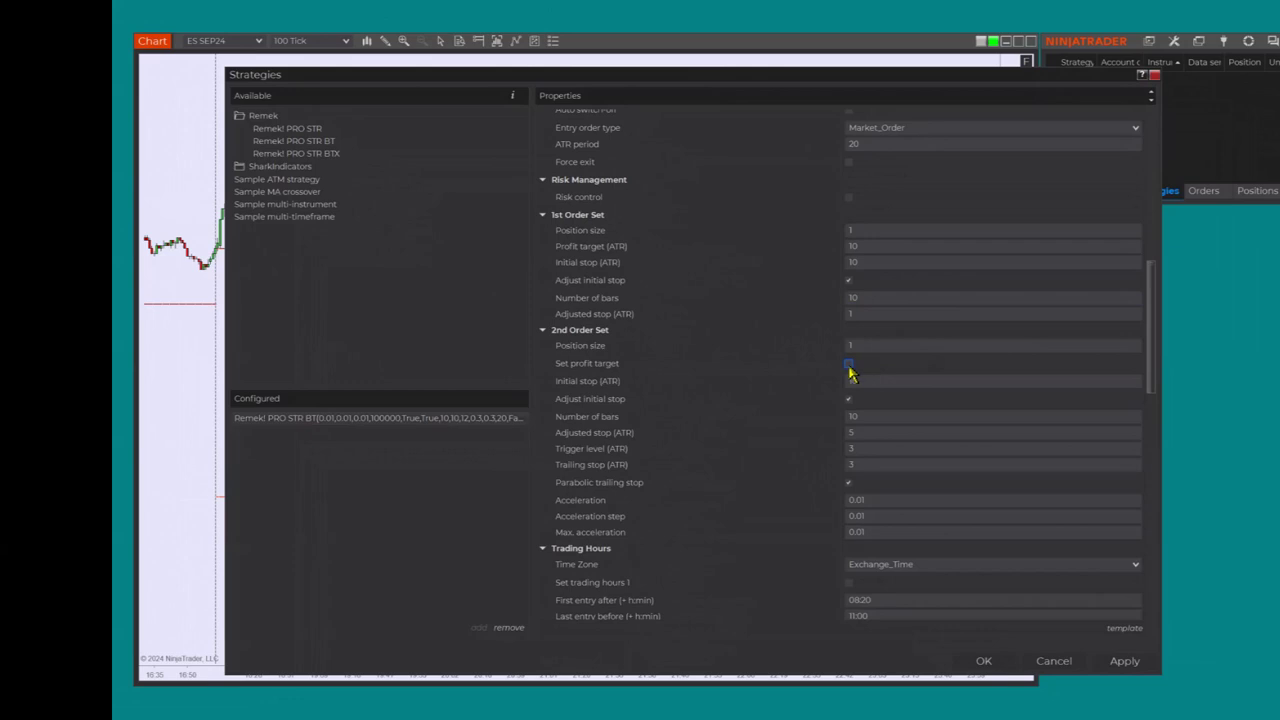
{"action": "left_click", "coordinate": [849, 366]}
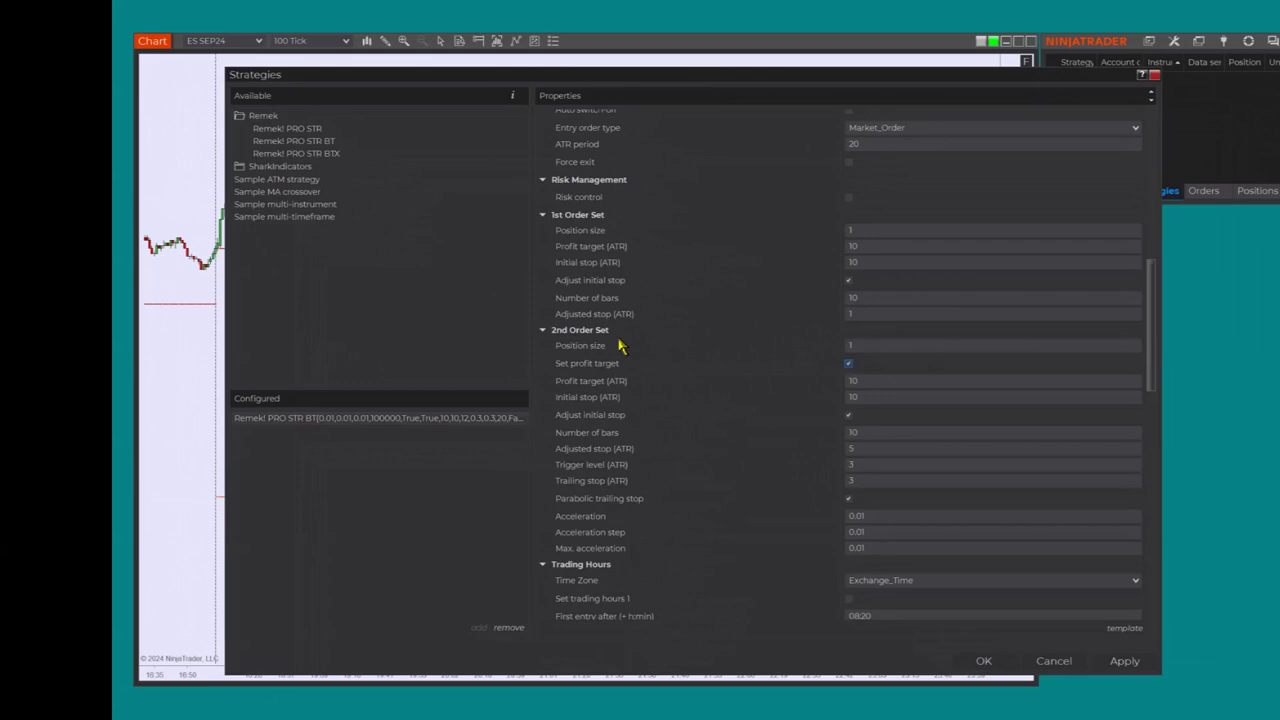
- Try other position sizes for the 2nd Order Set and return it to 1
{"action": "left_click", "coordinate": [855, 346]}
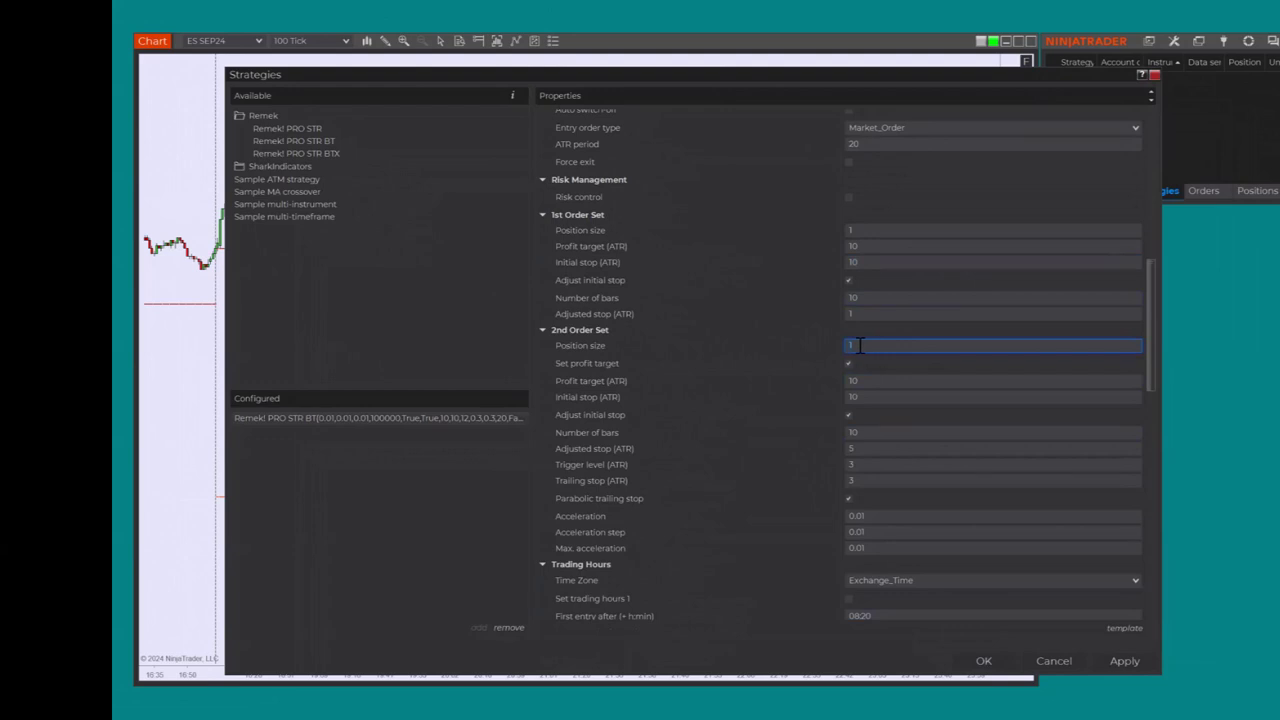
{"action": "type", "text": "56"}
{"action": "type", "text": "1"}
- Go through the 2nd Order Set's profit target, initial stop and number of bars, and set its adjusted stop to 1 ATR
{"action": "left_click", "coordinate": [856, 381]}
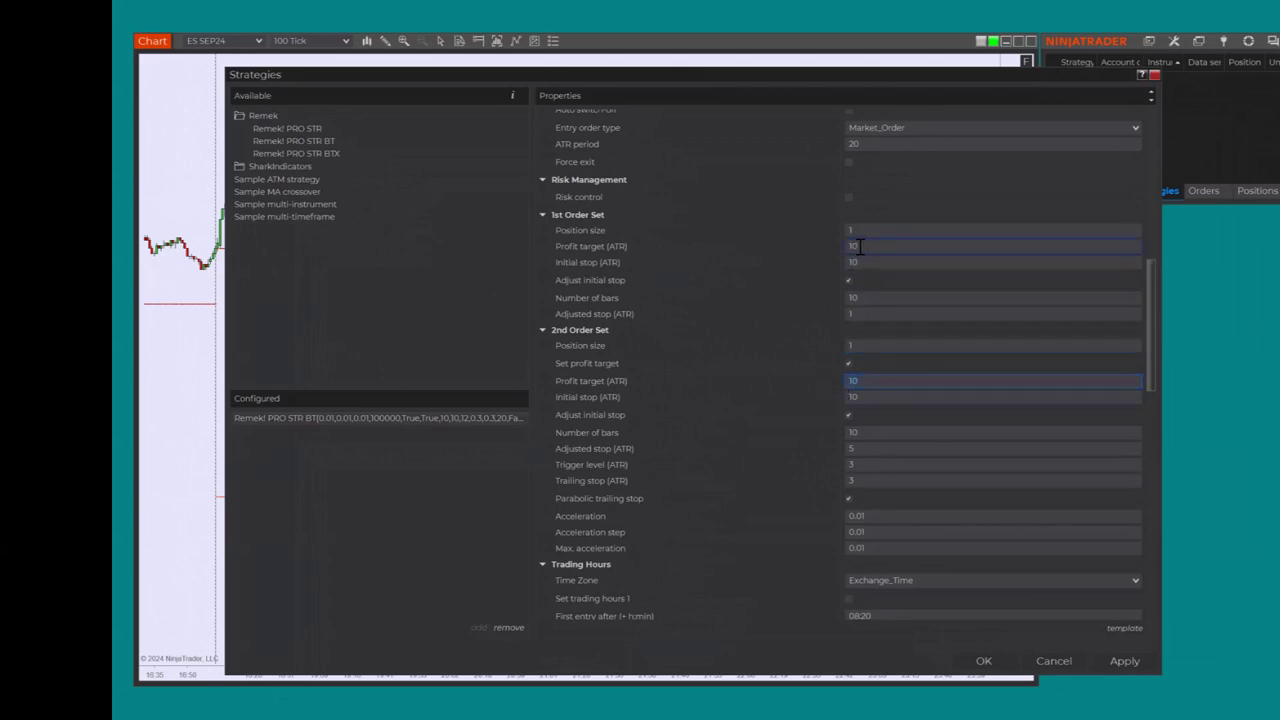
{"action": "left_click", "coordinate": [870, 399]}
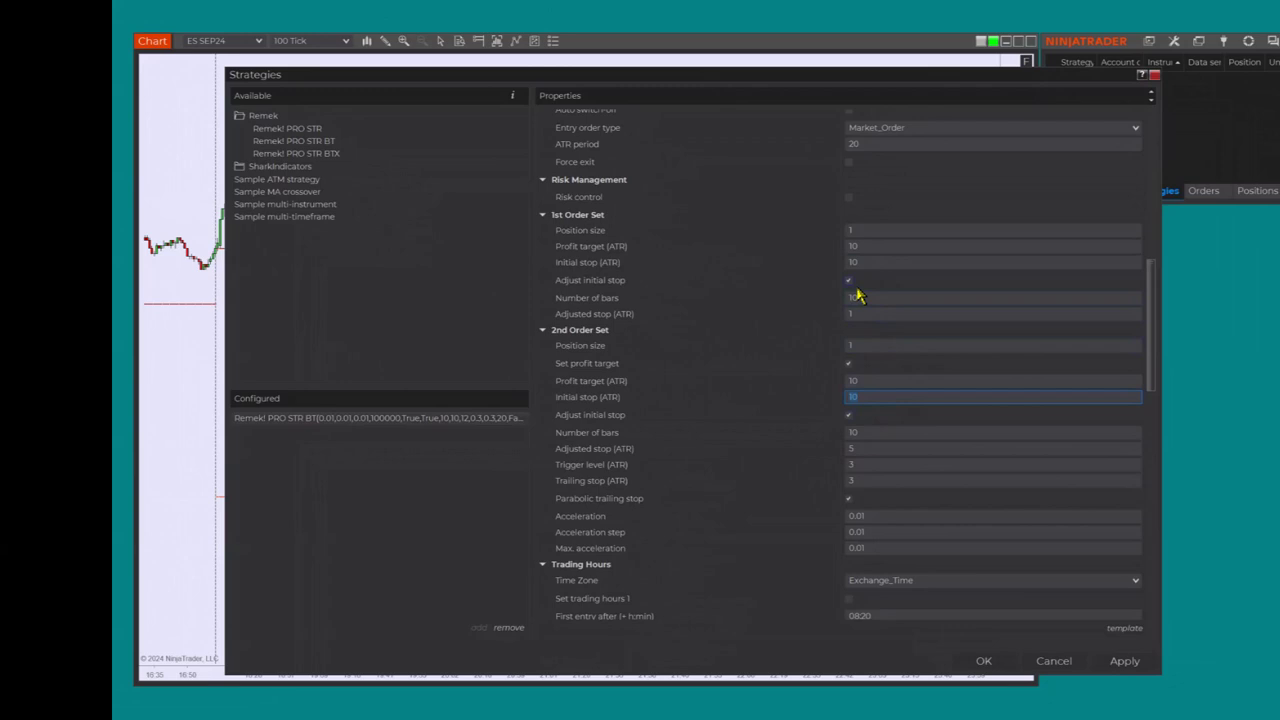
{"action": "left_click", "coordinate": [866, 432]}
{"action": "key", "text": "Tab"}
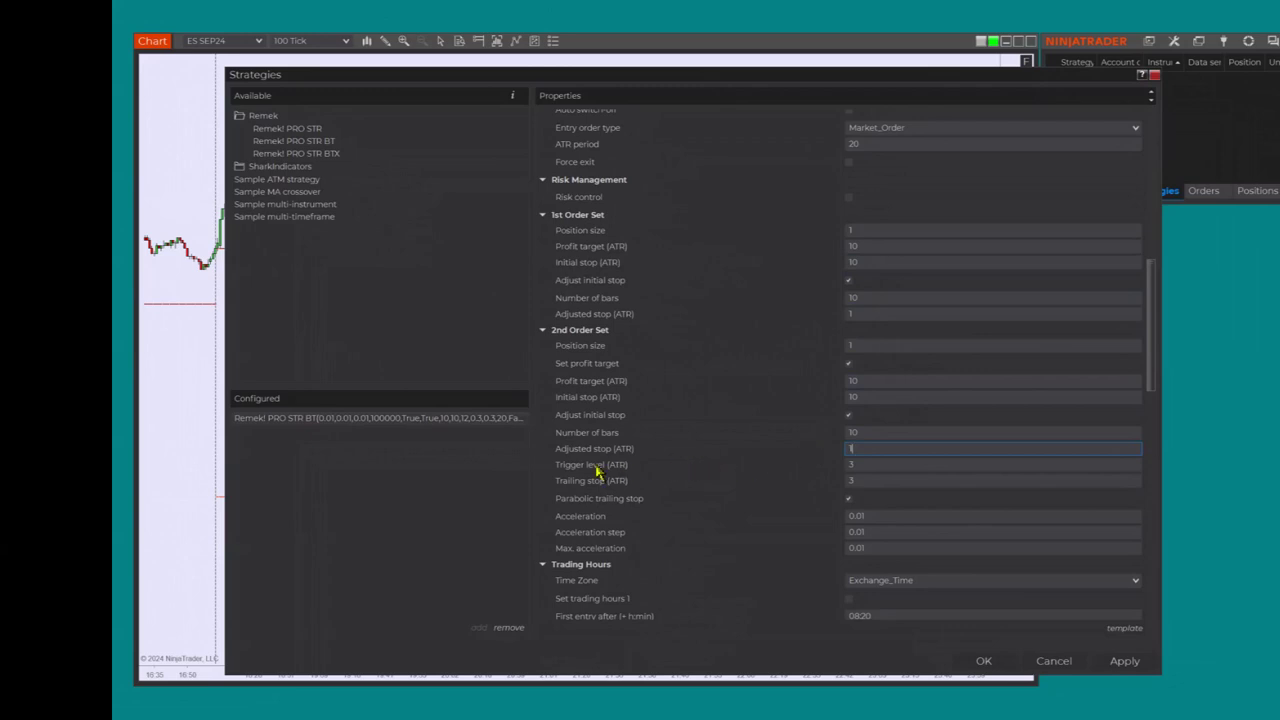
- Set both the trigger level and the trailing stop of the 2nd Order Set to 30 ATR
{"action": "left_click", "coordinate": [856, 464]}
{"action": "double_click", "coordinate": [858, 463]}
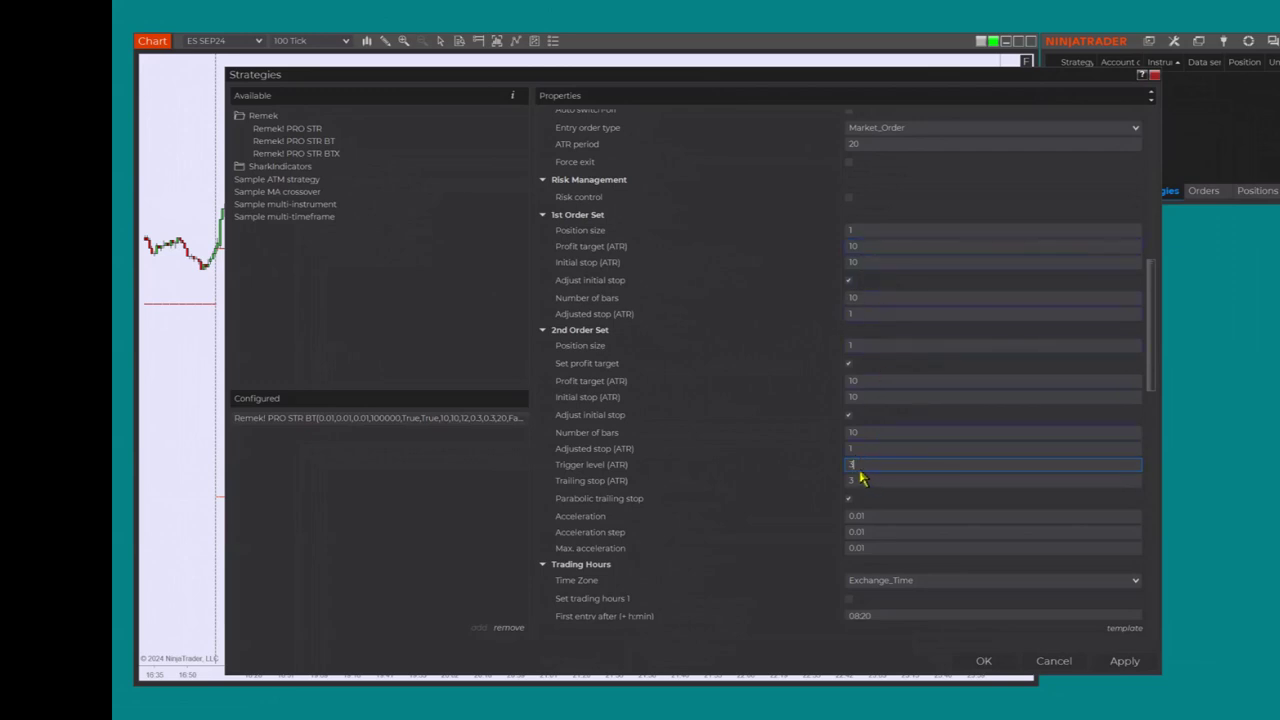
{"action": "type", "text": "30"}
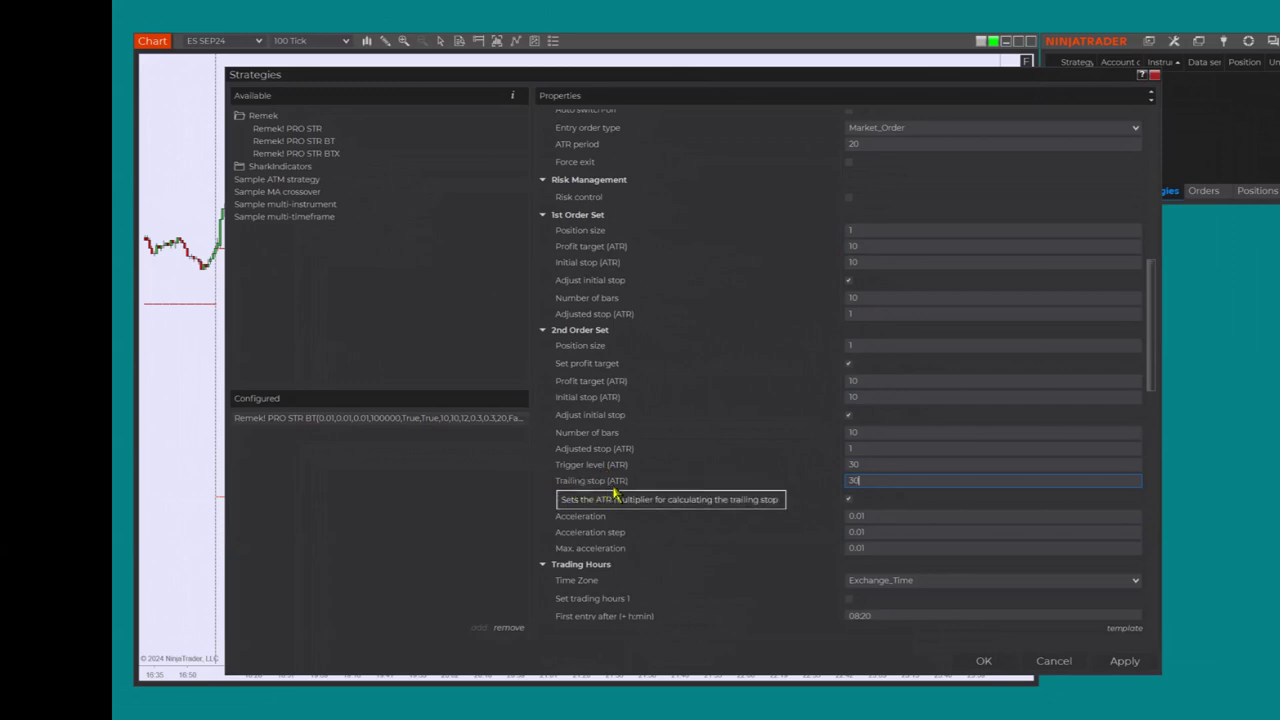
{"action": "left_click", "coordinate": [848, 467]}
{"action": "left_click", "coordinate": [862, 481]}
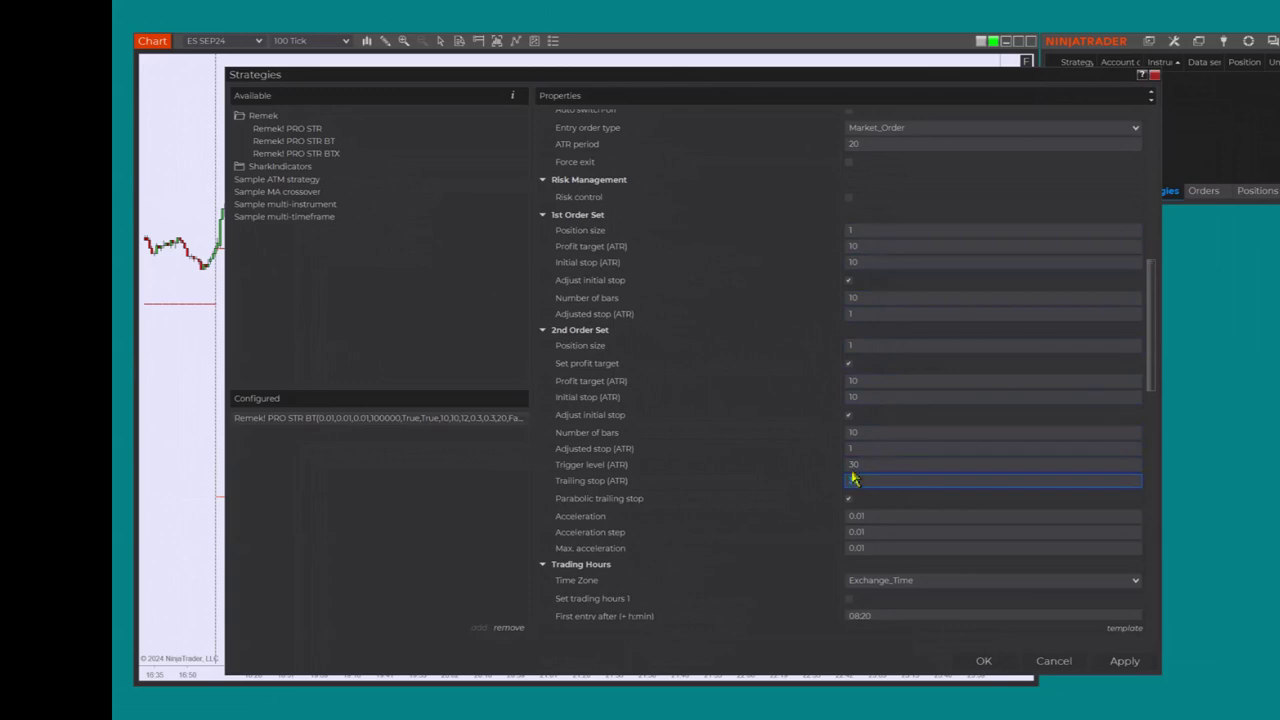
- Enable the strategy, confirm the strategy settings, and switch Remek! from OFF to ON on the chart
{"action": "scroll", "coordinate": [810, 452], "scroll_direction": "up", "scroll_amount": 10}
{"action": "scroll", "coordinate": [775, 396], "scroll_direction": "up", "scroll_amount": 3}
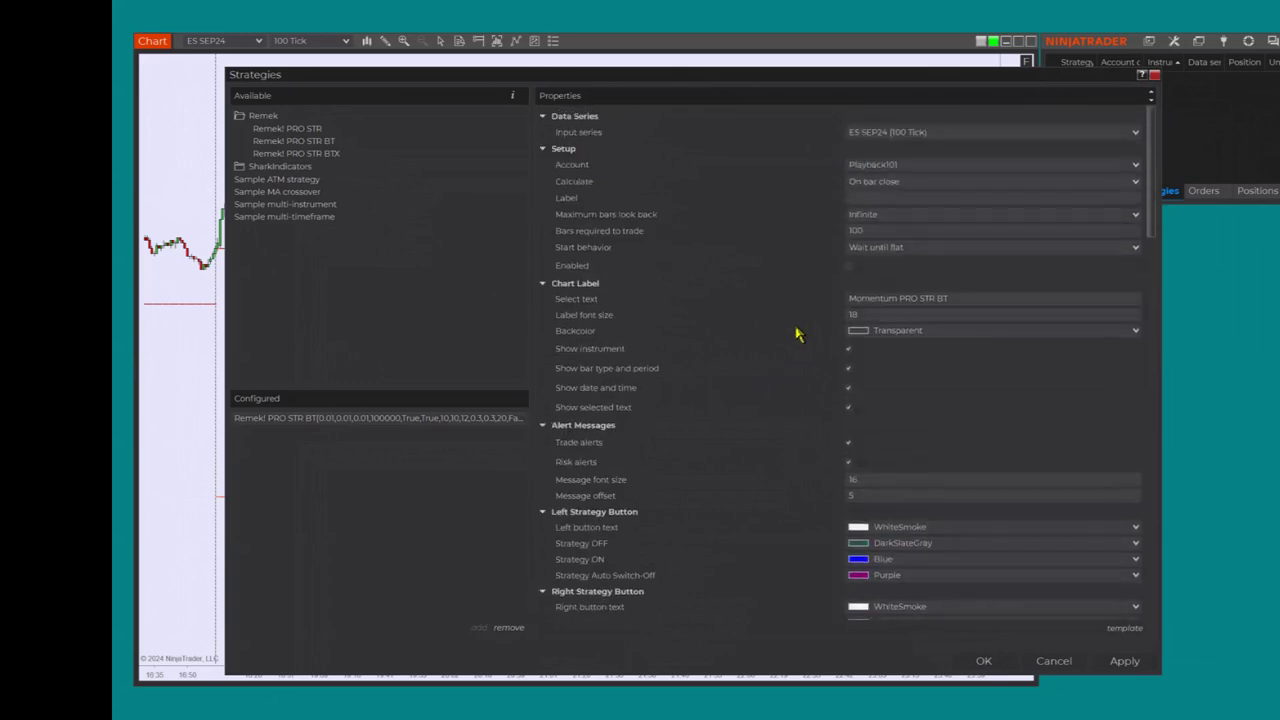
{"action": "left_click", "coordinate": [848, 265]}
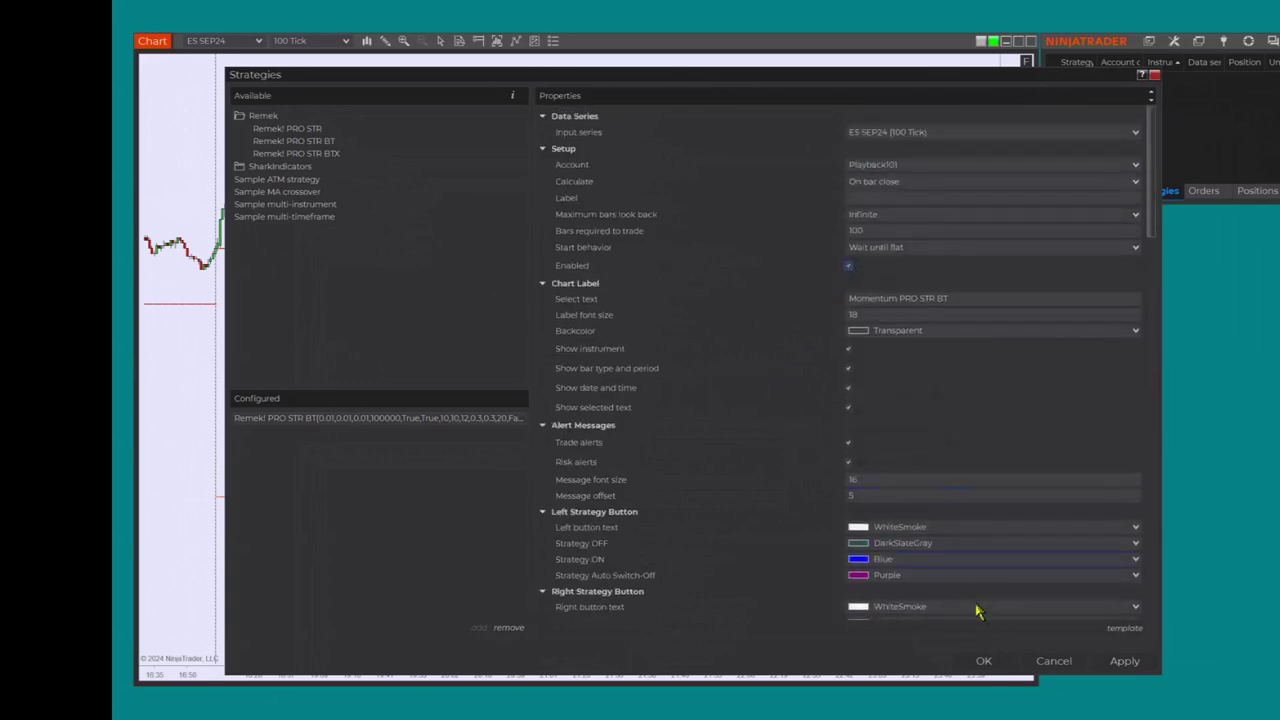
{"action": "left_click", "coordinate": [982, 662]}
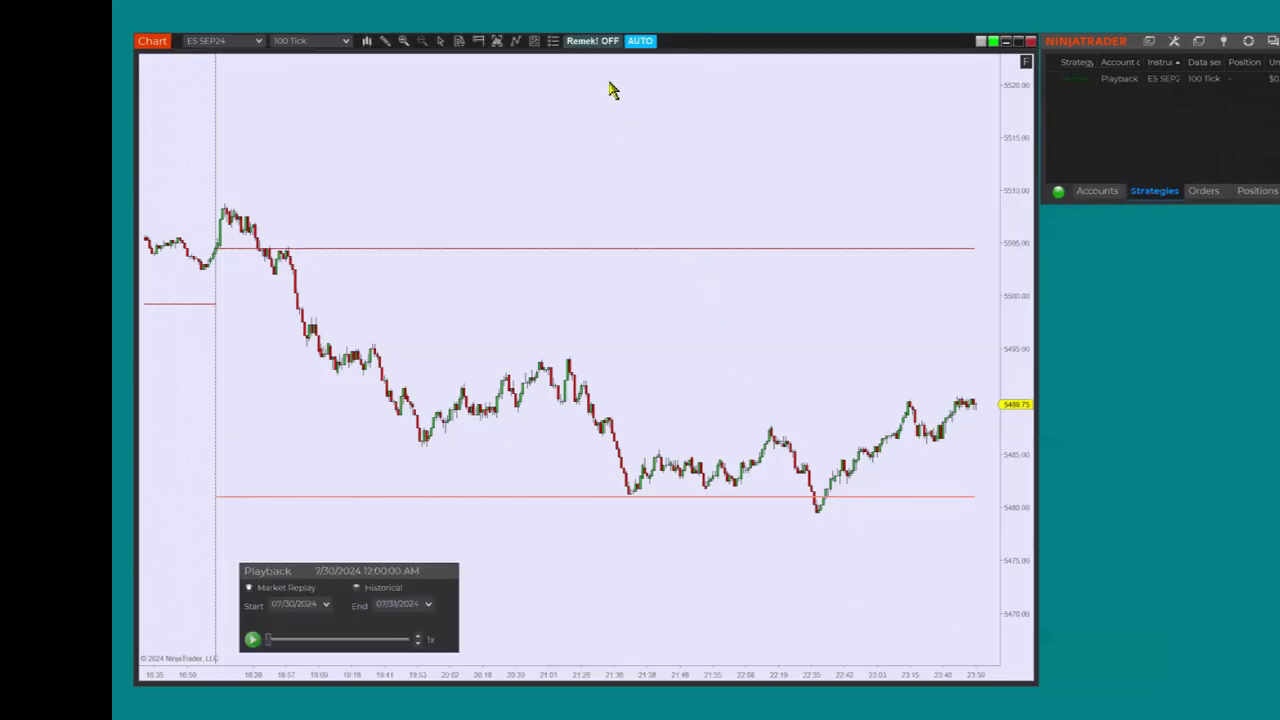
{"action": "left_click", "coordinate": [592, 41]}
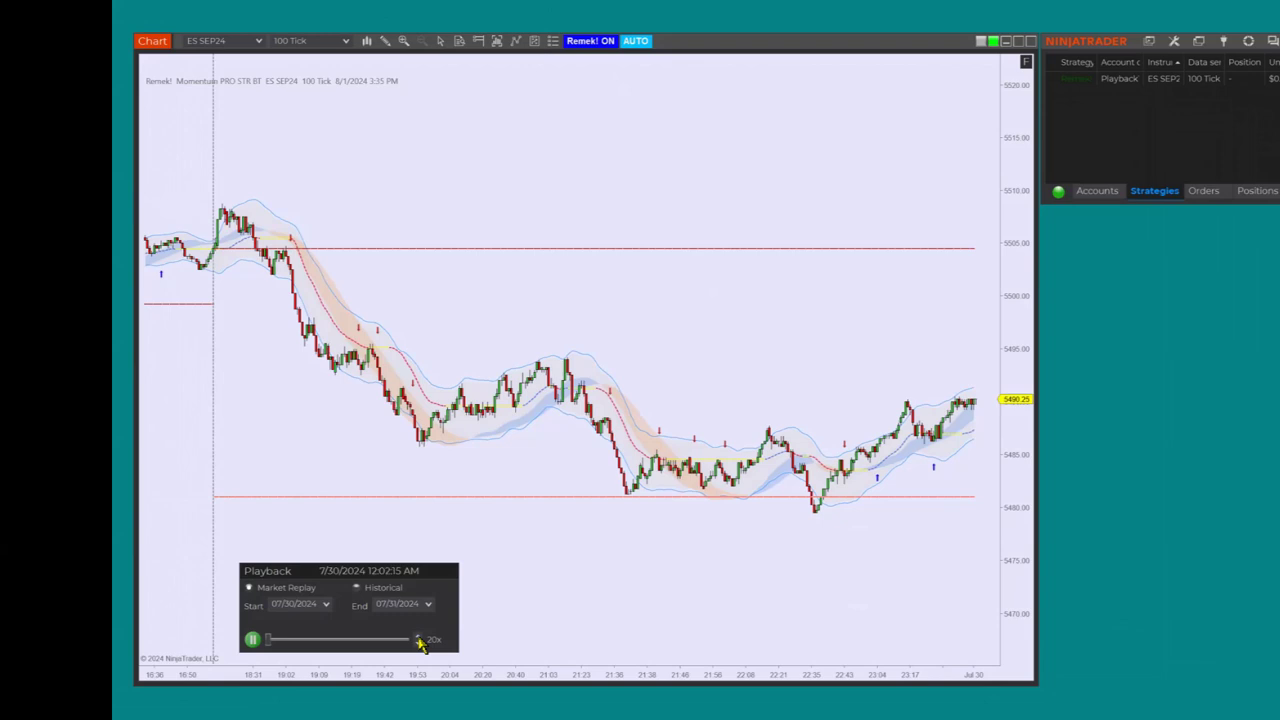
- Pause and resume the 20x market replay to follow the long trade and its profit target and stop orders
{"action": "left_click", "coordinate": [253, 640]}
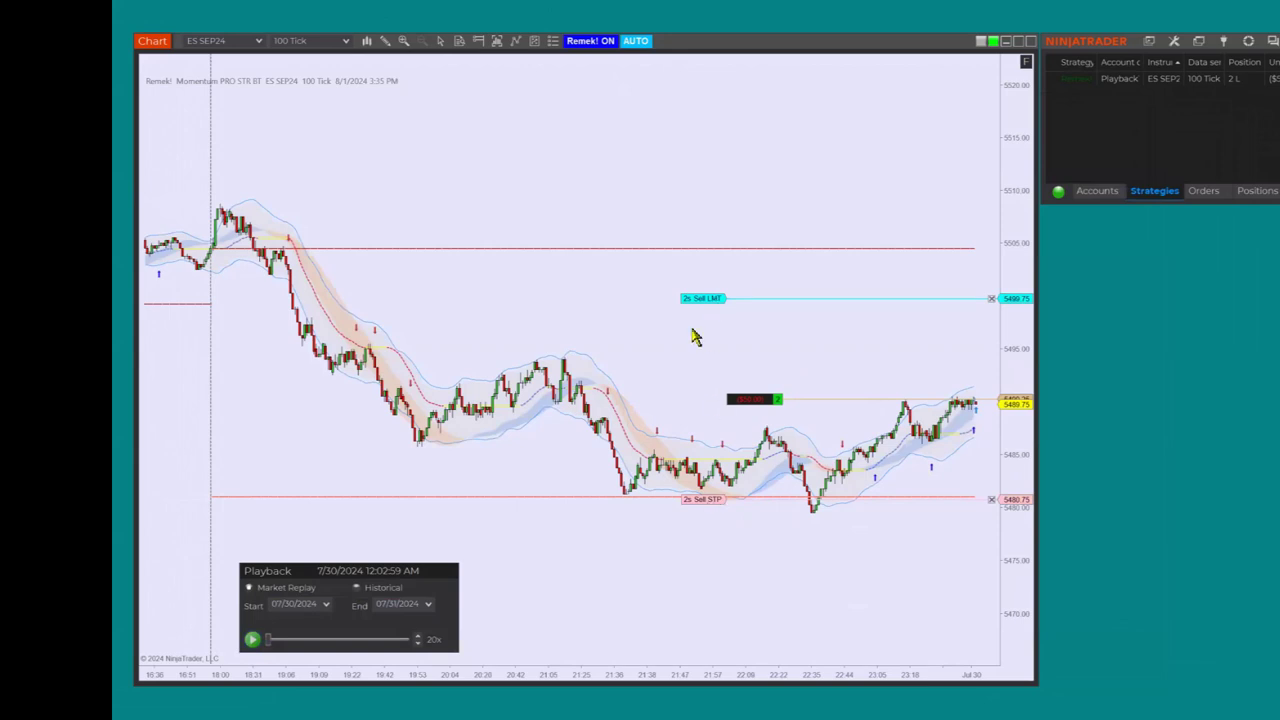
{"action": "left_click", "coordinate": [253, 640]}
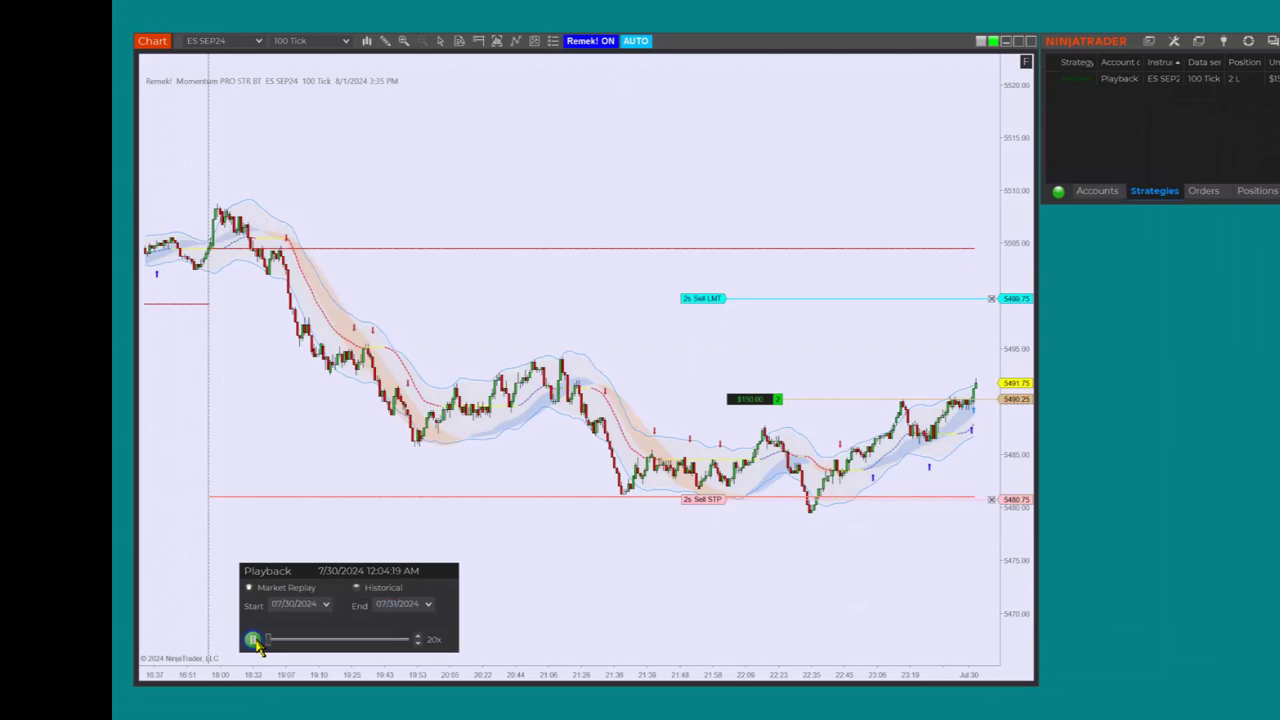
{"action": "left_click", "coordinate": [254, 640]}
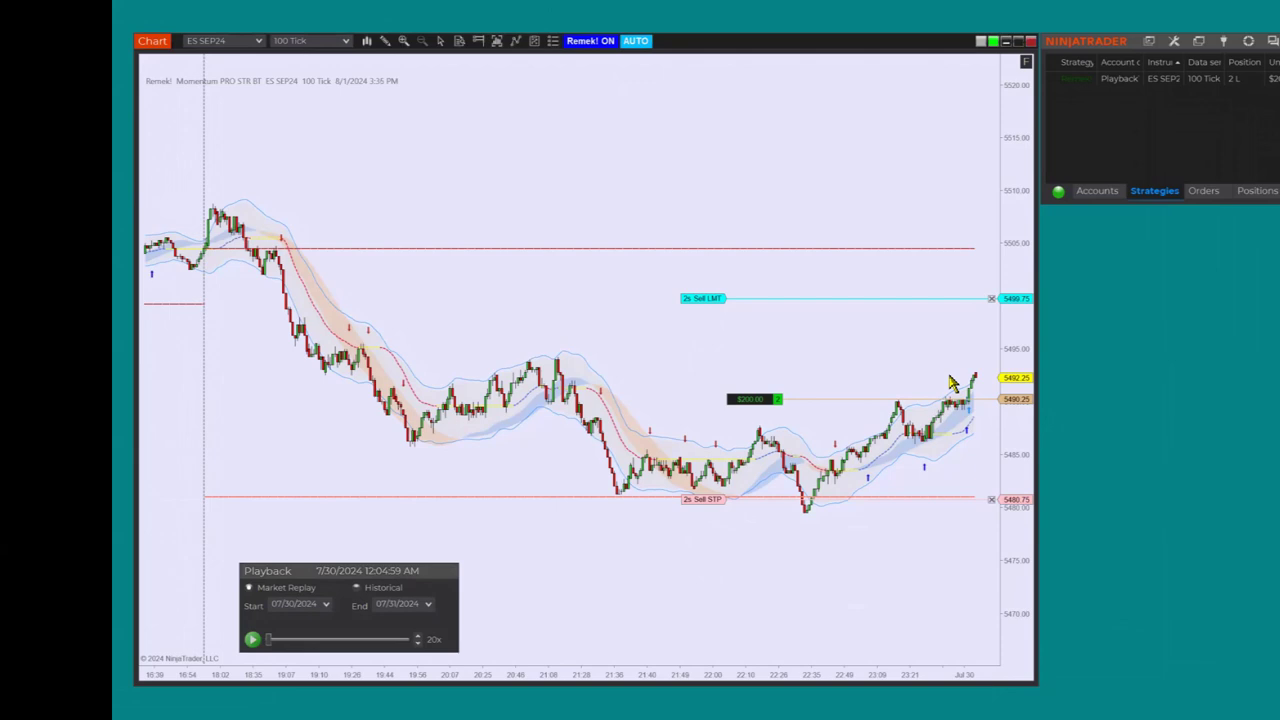
{"action": "left_click", "coordinate": [252, 639]}
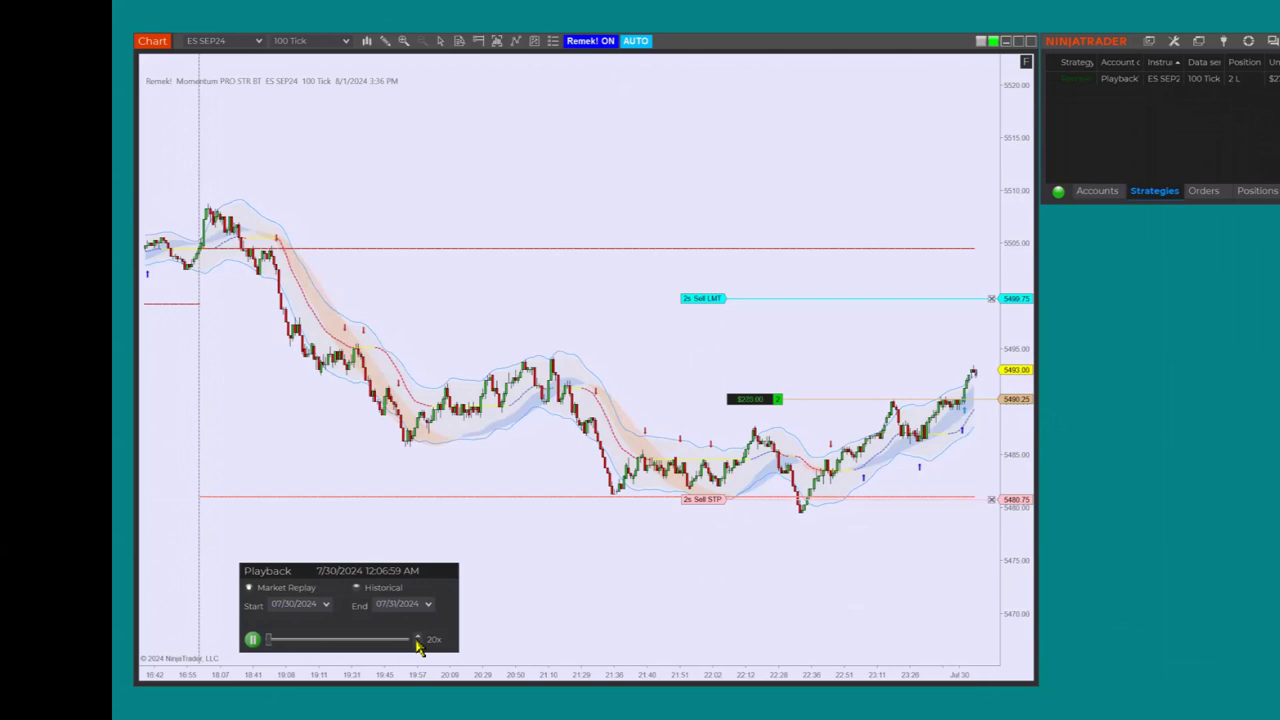
- Run the market replay at Max speed until the long trade exits, and return the speed to 20x
{"action": "left_click", "coordinate": [418, 645]}
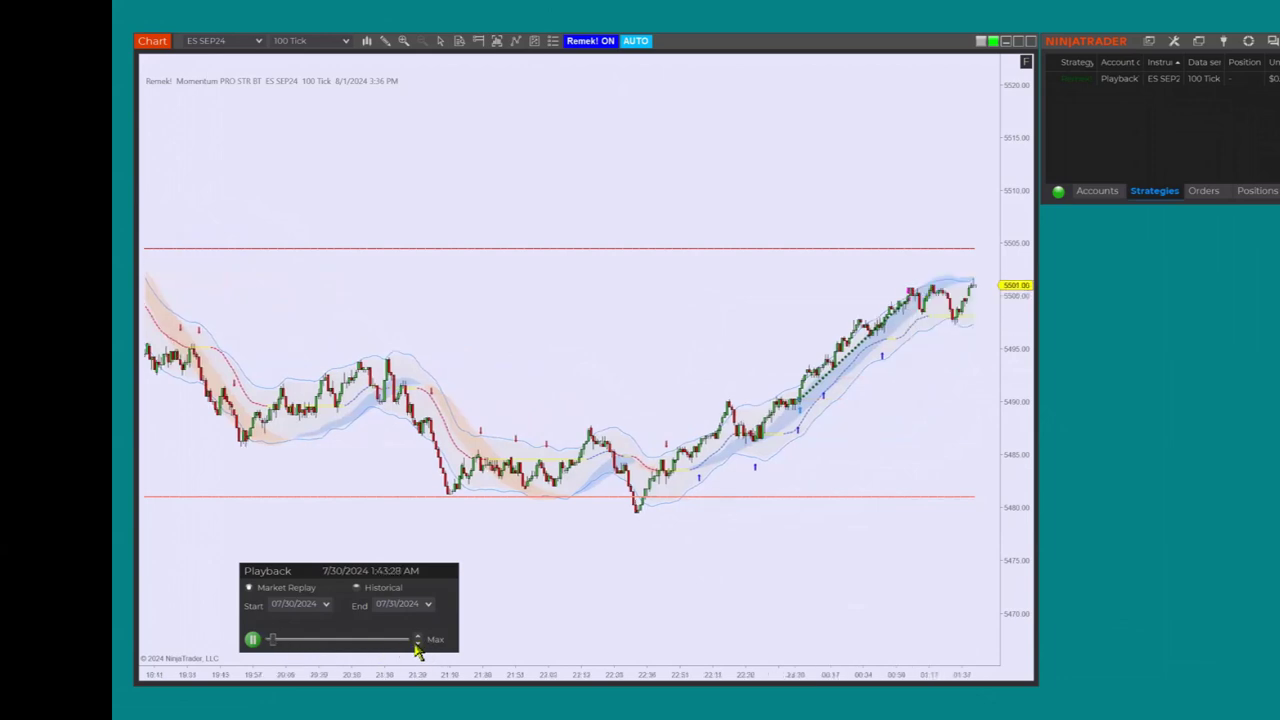
{"action": "left_click", "coordinate": [418, 645]}
{"action": "left_click", "coordinate": [418, 645]}
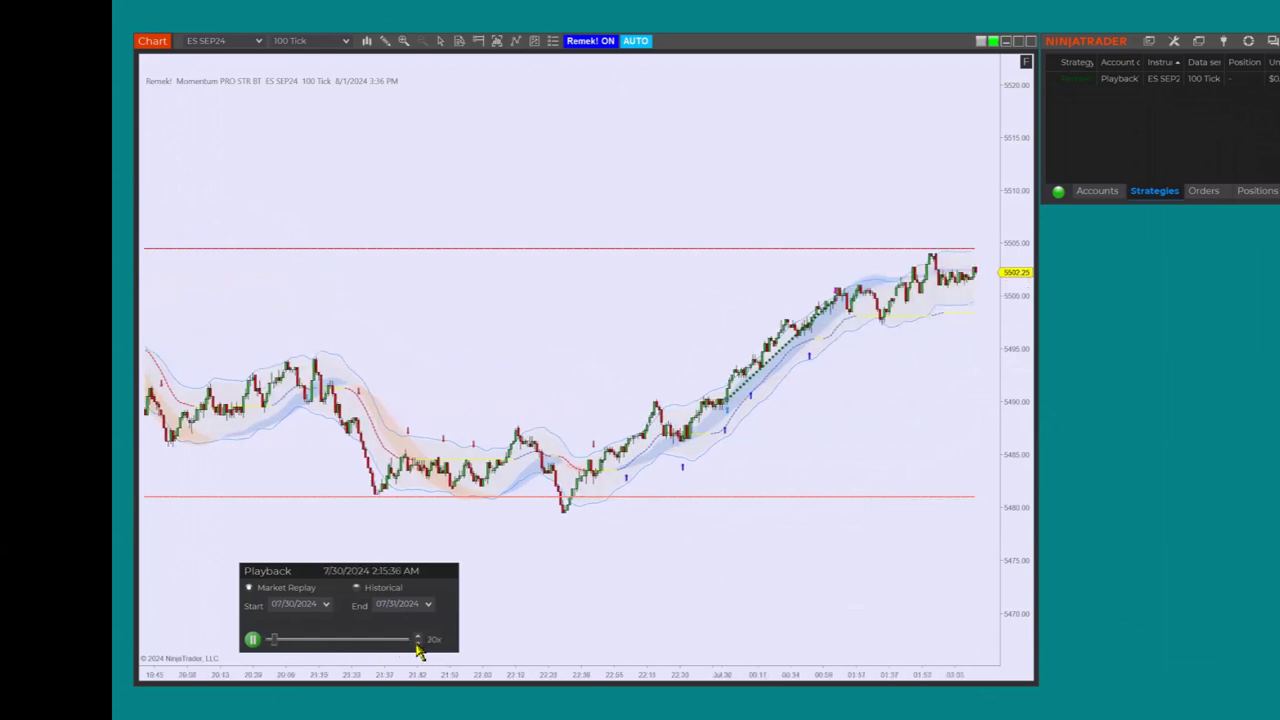
{"action": "left_click", "coordinate": [418, 645]}
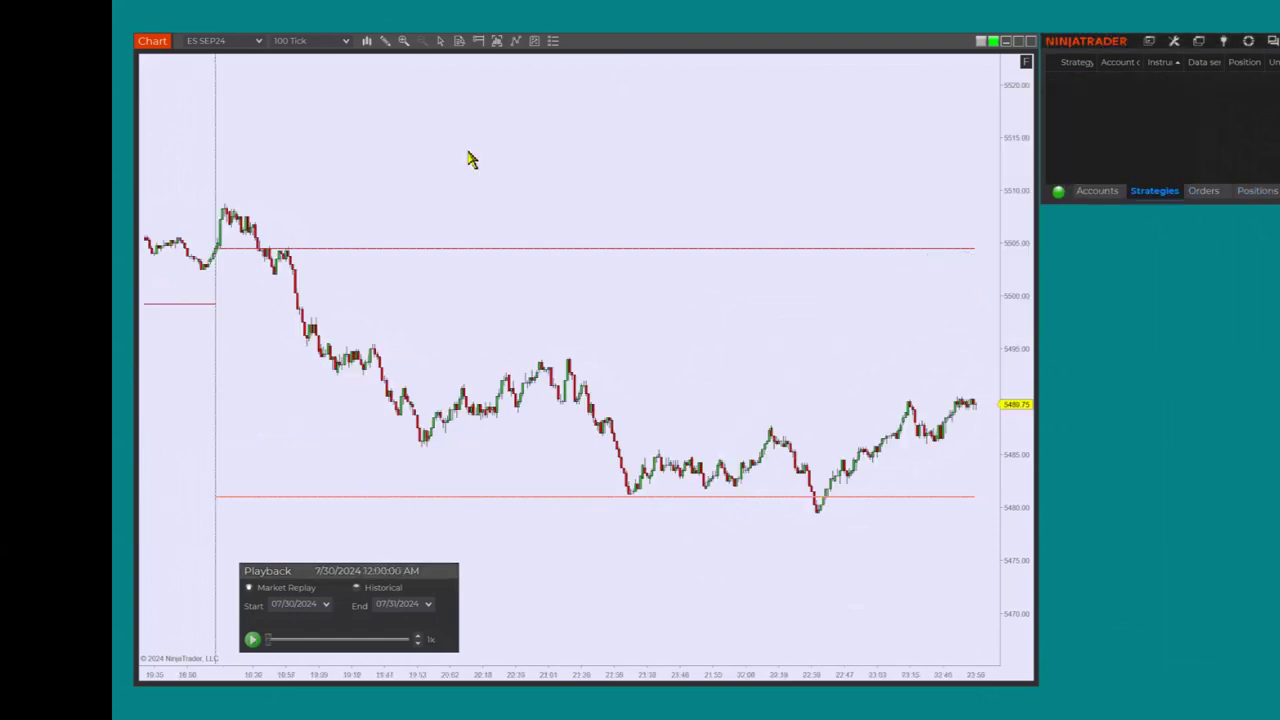
- Add Remek! PRO STR BT to the reset ES SEP24 chart again and enable it
{"action": "right_click", "coordinate": [437, 126]}
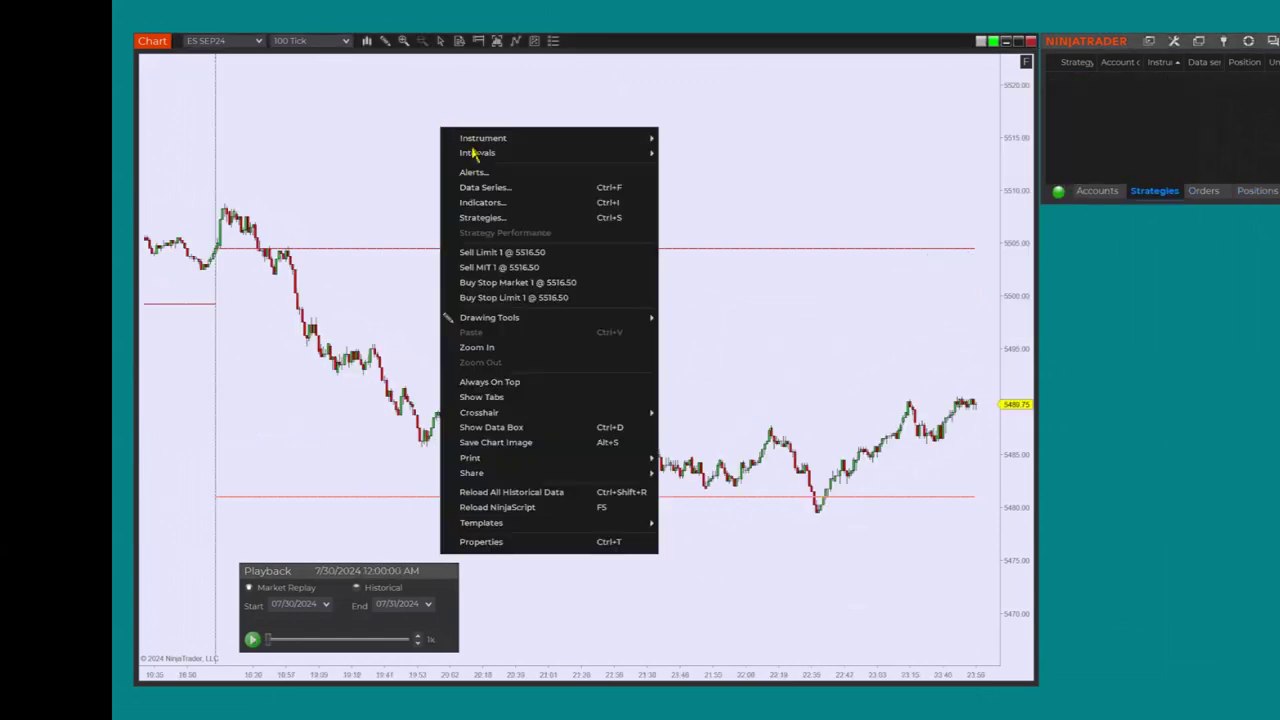
{"action": "left_click", "coordinate": [462, 222]}
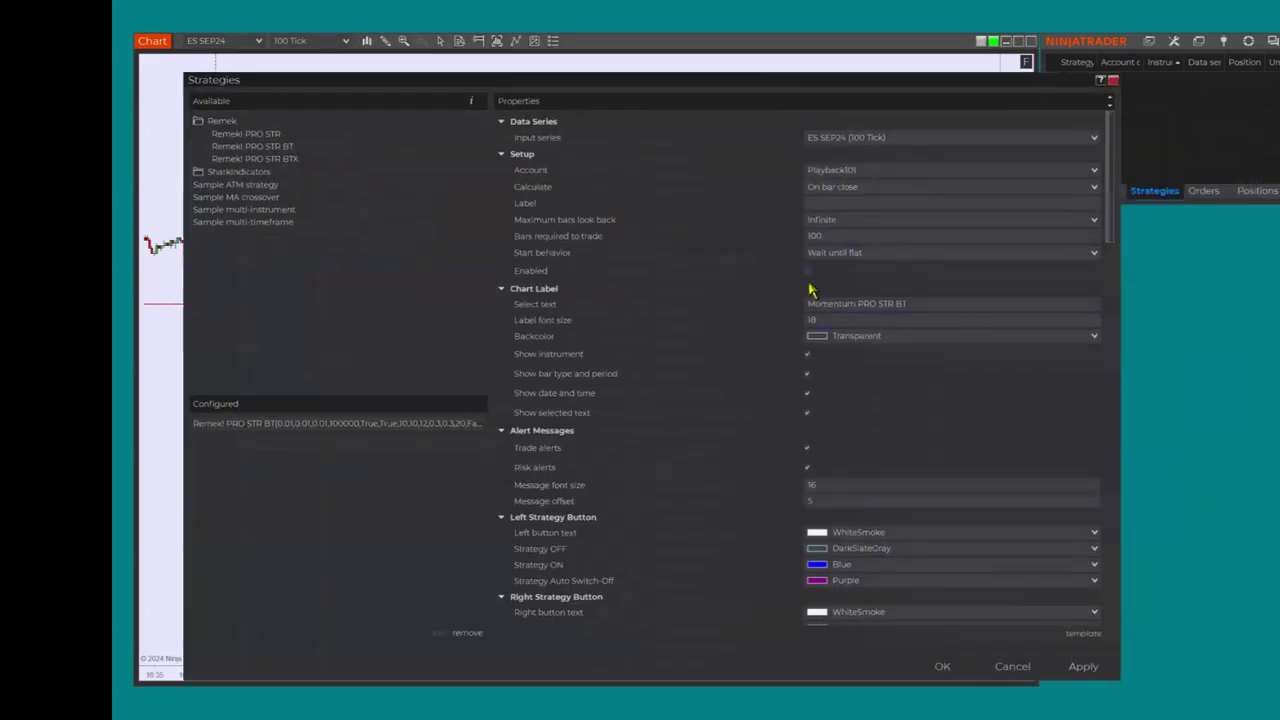
{"action": "left_click", "coordinate": [807, 271]}
{"action": "left_click", "coordinate": [806, 272]}
- Set the adjusted stop of the newly added strategy's 2nd Order Set to 1 ATR
{"action": "scroll", "coordinate": [913, 400], "scroll_direction": "down", "scroll_amount": 2}
{"action": "scroll", "coordinate": [913, 400], "scroll_direction": "down", "scroll_amount": 10}
{"action": "scroll", "coordinate": [913, 400], "scroll_direction": "down", "scroll_amount": 4}
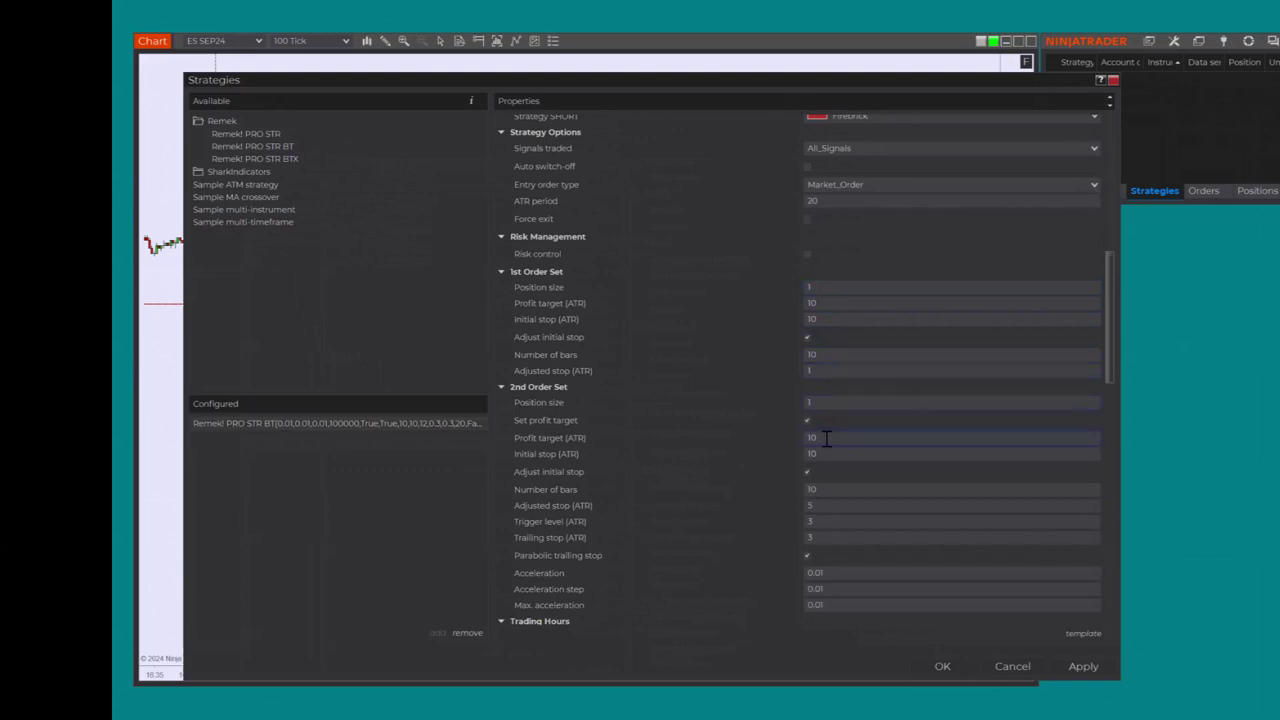
{"action": "left_click", "coordinate": [817, 505]}
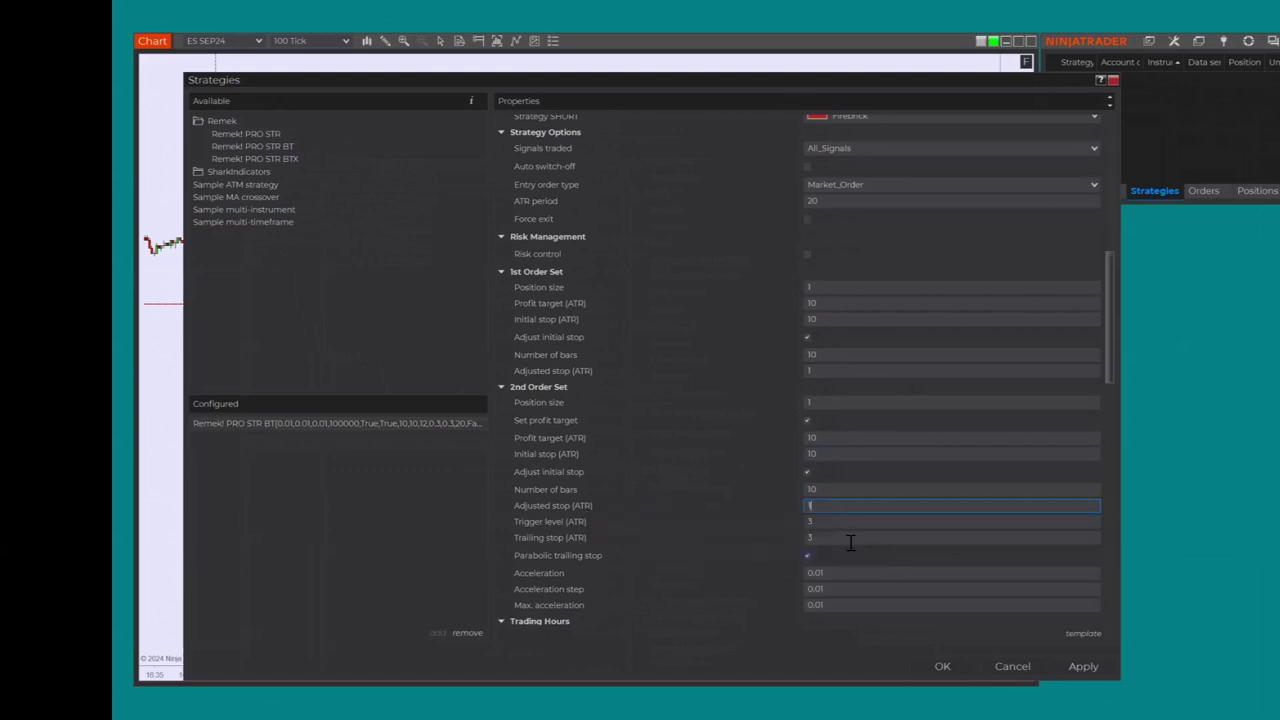
- Set the 2nd Order Set's trigger level and trailing stop to 30 ATR each
{"action": "left_click", "coordinate": [821, 521]}
{"action": "type", "text": "0"}
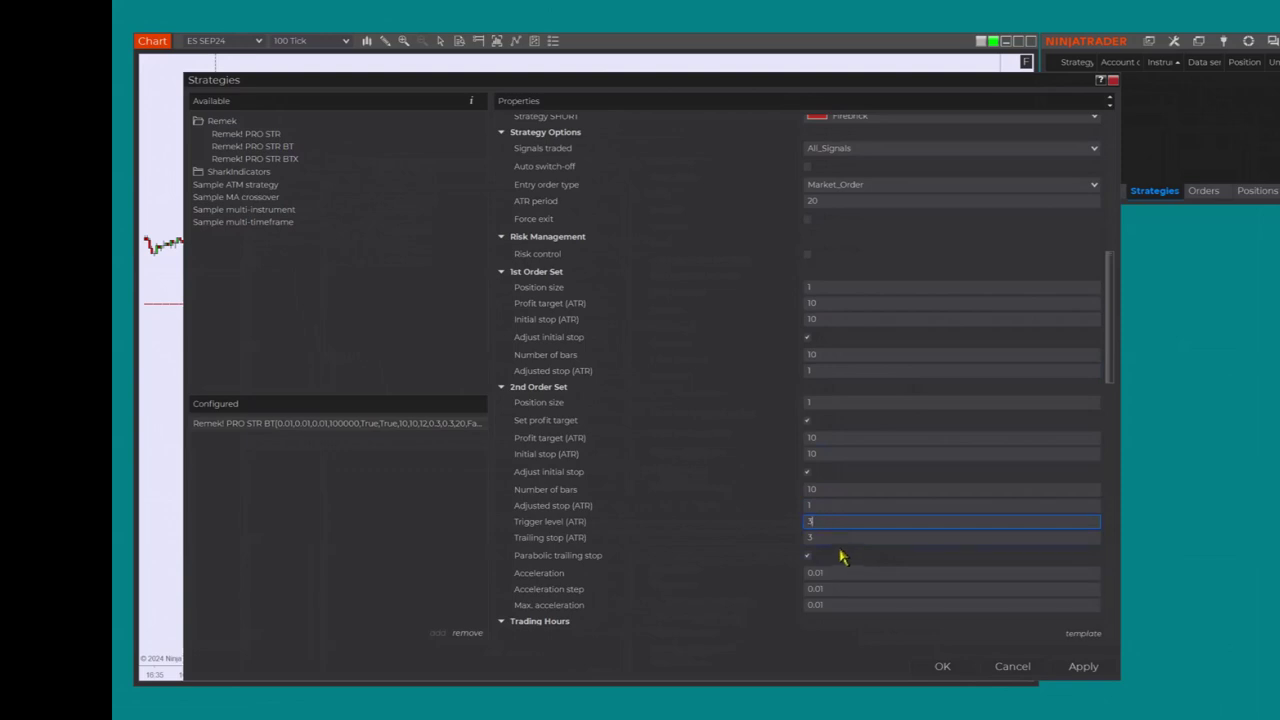
{"action": "left_click", "coordinate": [820, 537]}
{"action": "type", "text": "0"}
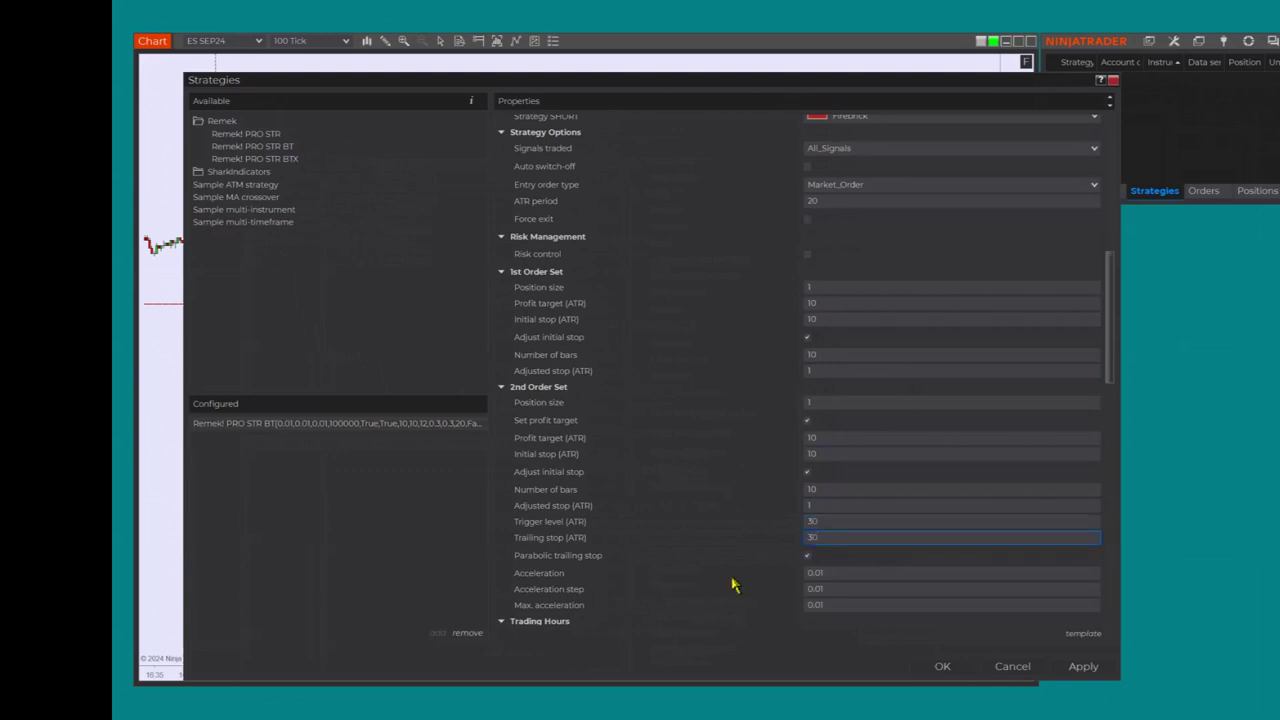
- Enable the Remek! PRO STR BT strategy and apply its settings to the chart
{"action": "scroll", "coordinate": [735, 440], "scroll_direction": "up", "scroll_amount": 10}
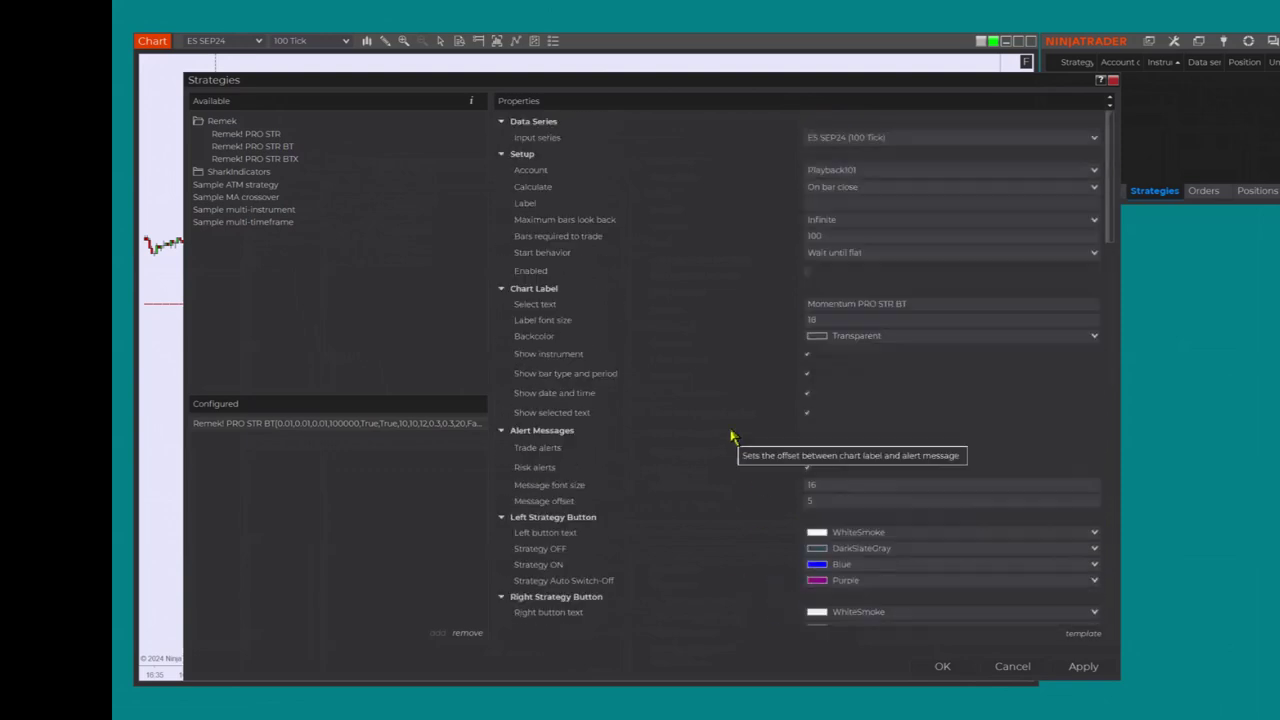
{"action": "left_click", "coordinate": [808, 271]}
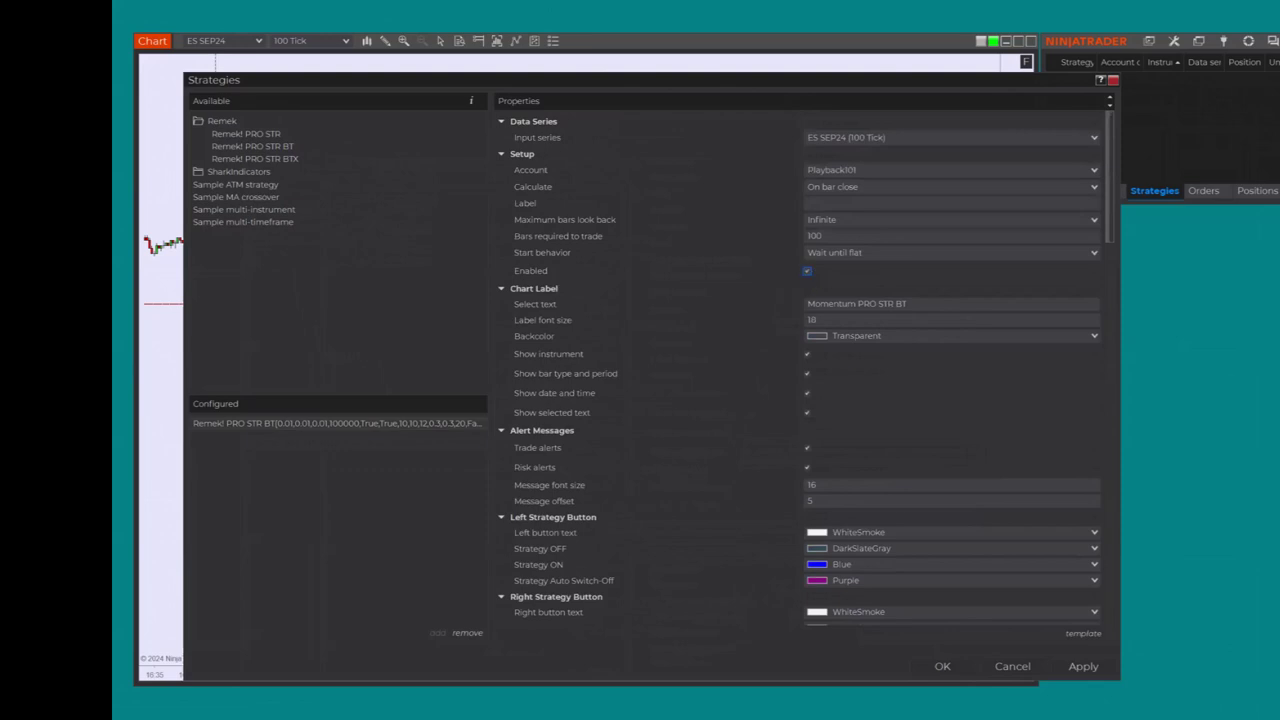
{"action": "left_click", "coordinate": [942, 666]}
- Switch Remek! trading on for the chart and start the market replay, raising its speed to 15x
{"action": "left_click", "coordinate": [593, 44]}
{"action": "left_click", "coordinate": [252, 640]}
{"action": "left_click", "coordinate": [417, 637]}
{"action": "left_click", "coordinate": [419, 638]}
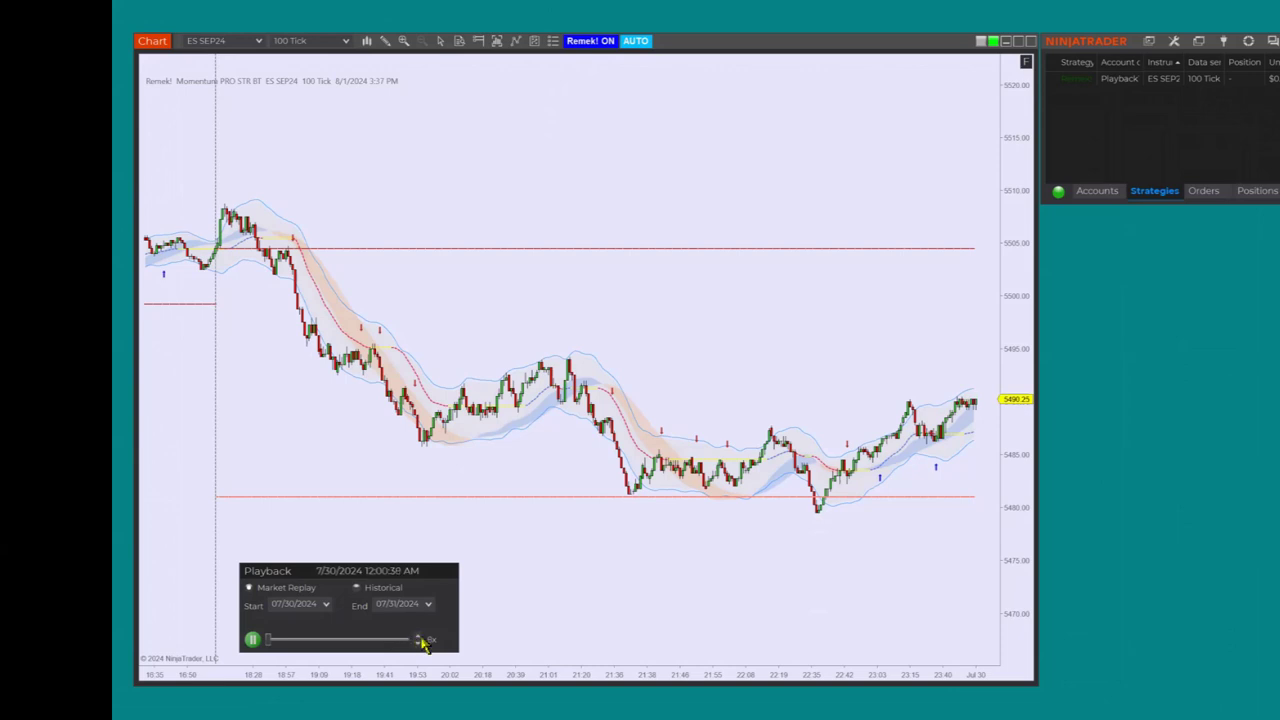
{"action": "left_click", "coordinate": [418, 637]}
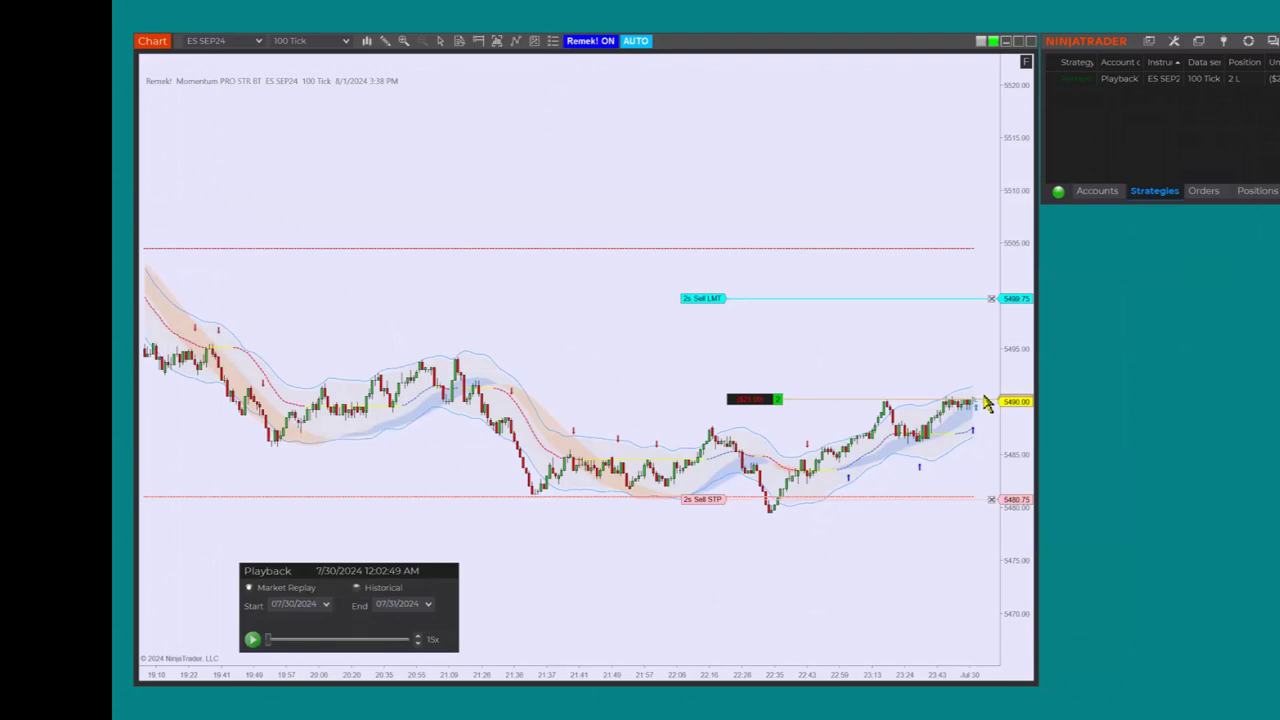
- Resume the replay at 30x to follow the long trade, pause it, and lower the speed to 10x
{"action": "scroll", "coordinate": [986, 402], "scroll_direction": "up", "scroll_amount": 1}
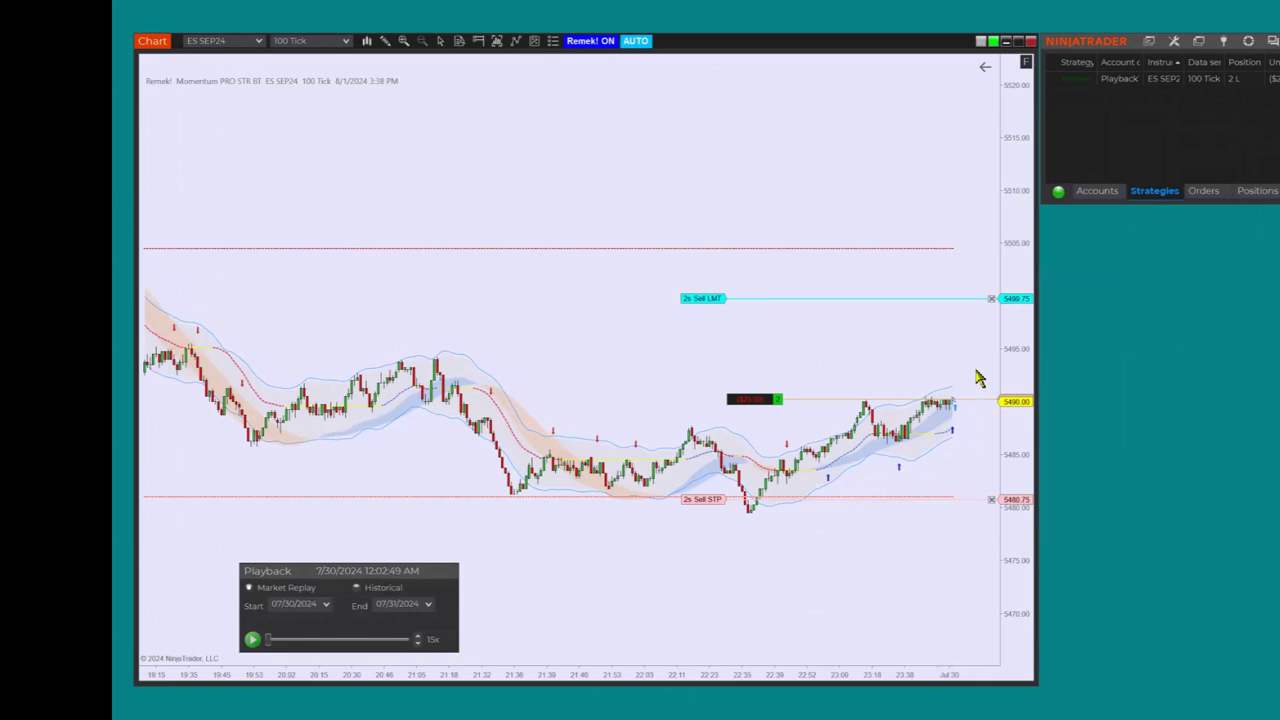
{"action": "left_click", "coordinate": [252, 640]}
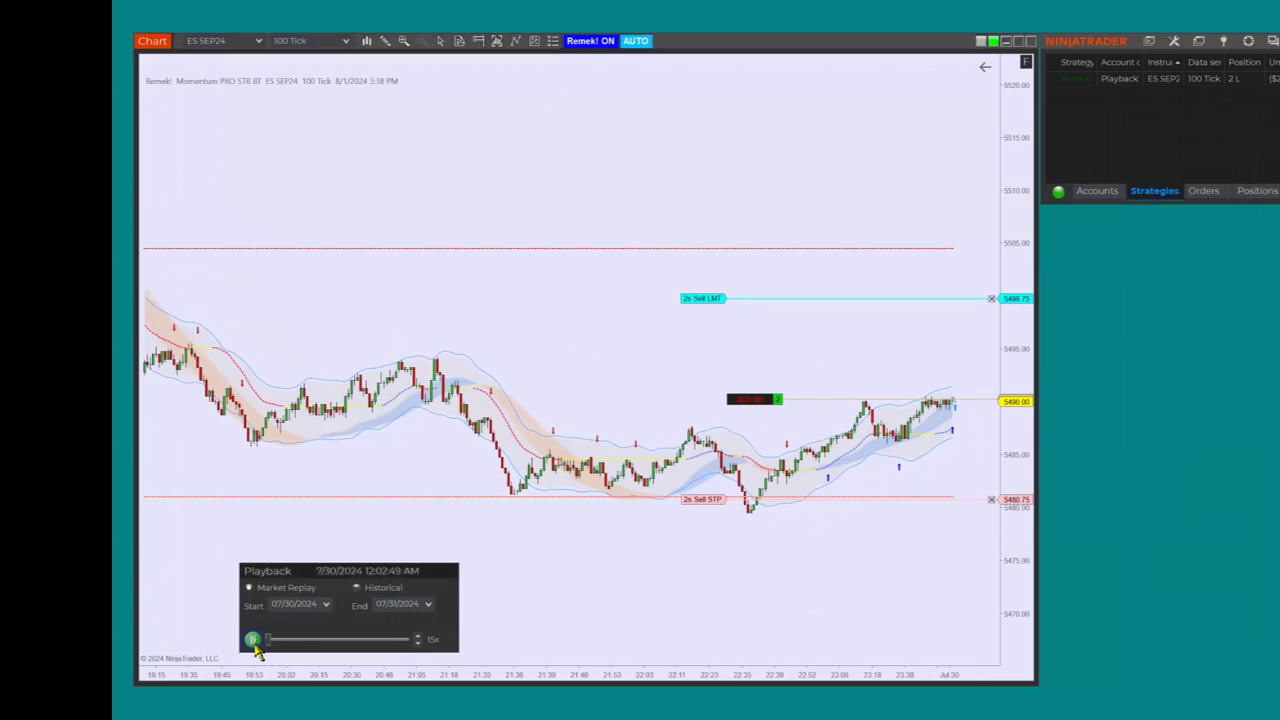
{"action": "left_click", "coordinate": [419, 637]}
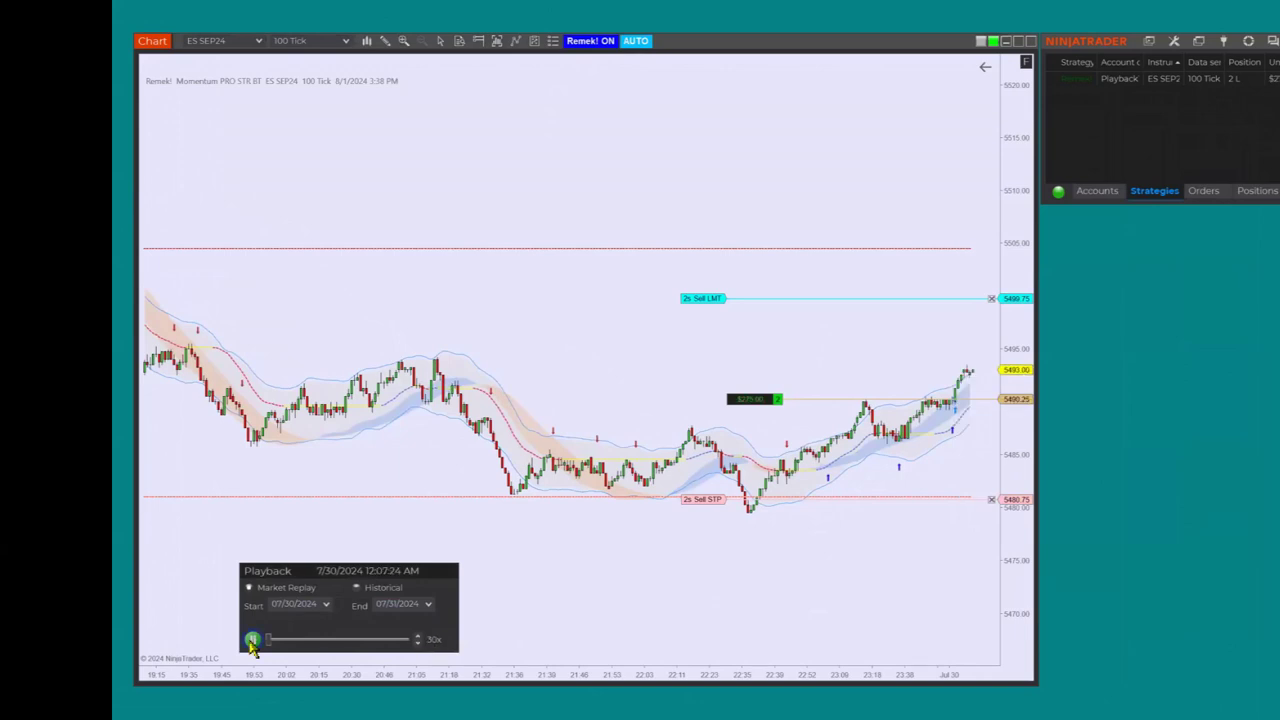
{"action": "left_click", "coordinate": [252, 640]}
{"action": "left_click", "coordinate": [419, 644]}
{"action": "left_click", "coordinate": [419, 644]}
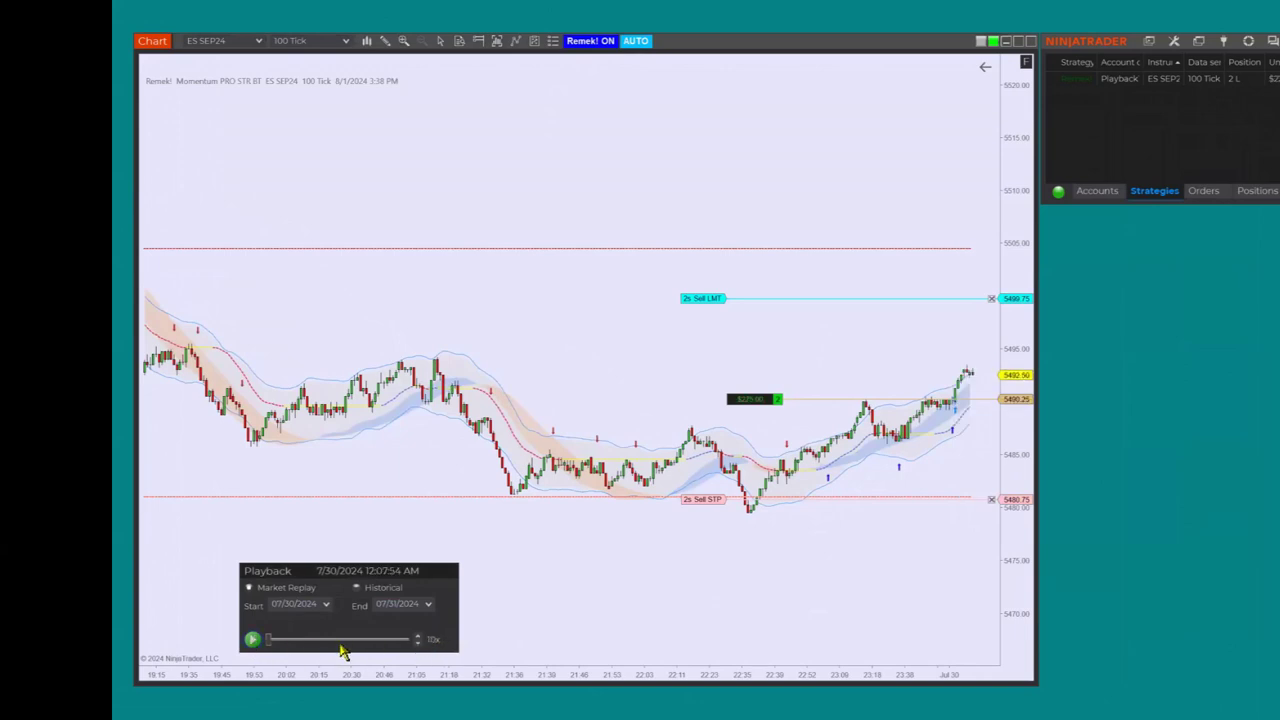
- Run the replay at 10x through the stop adjustment, continue at 50x until the long trade exits, and pause it
{"action": "left_click", "coordinate": [253, 642]}
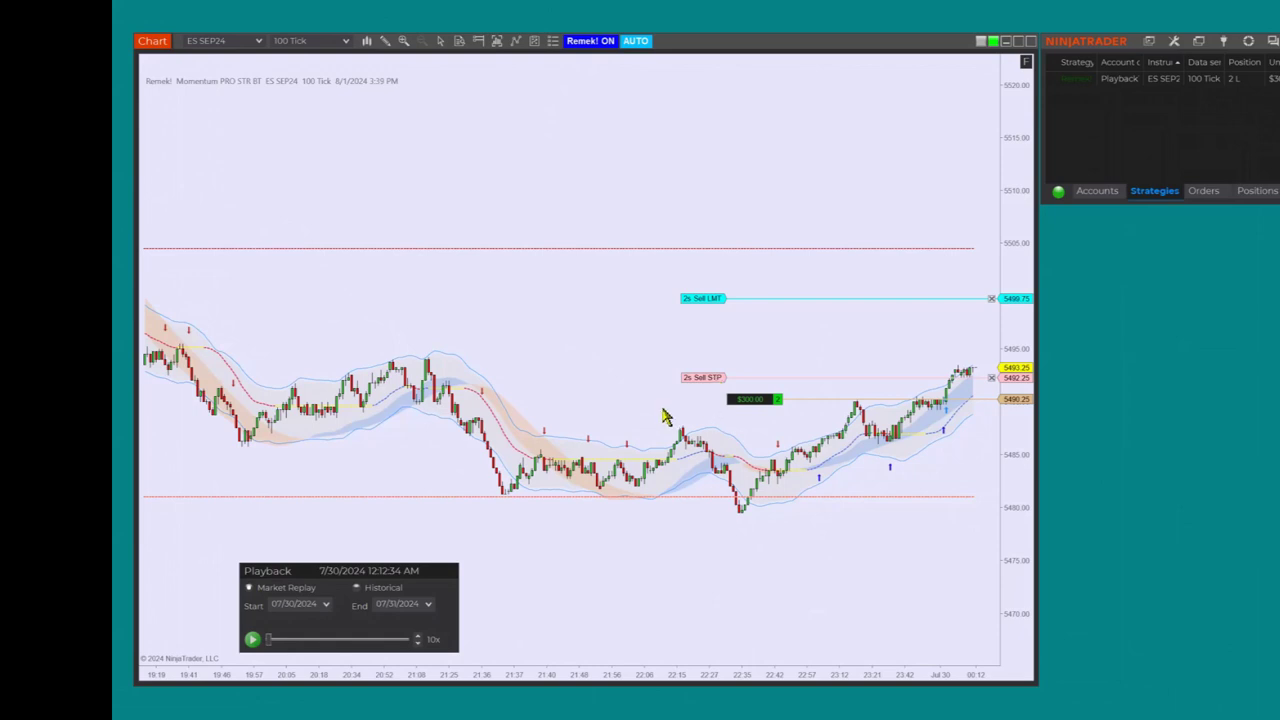
{"action": "left_click", "coordinate": [253, 640]}
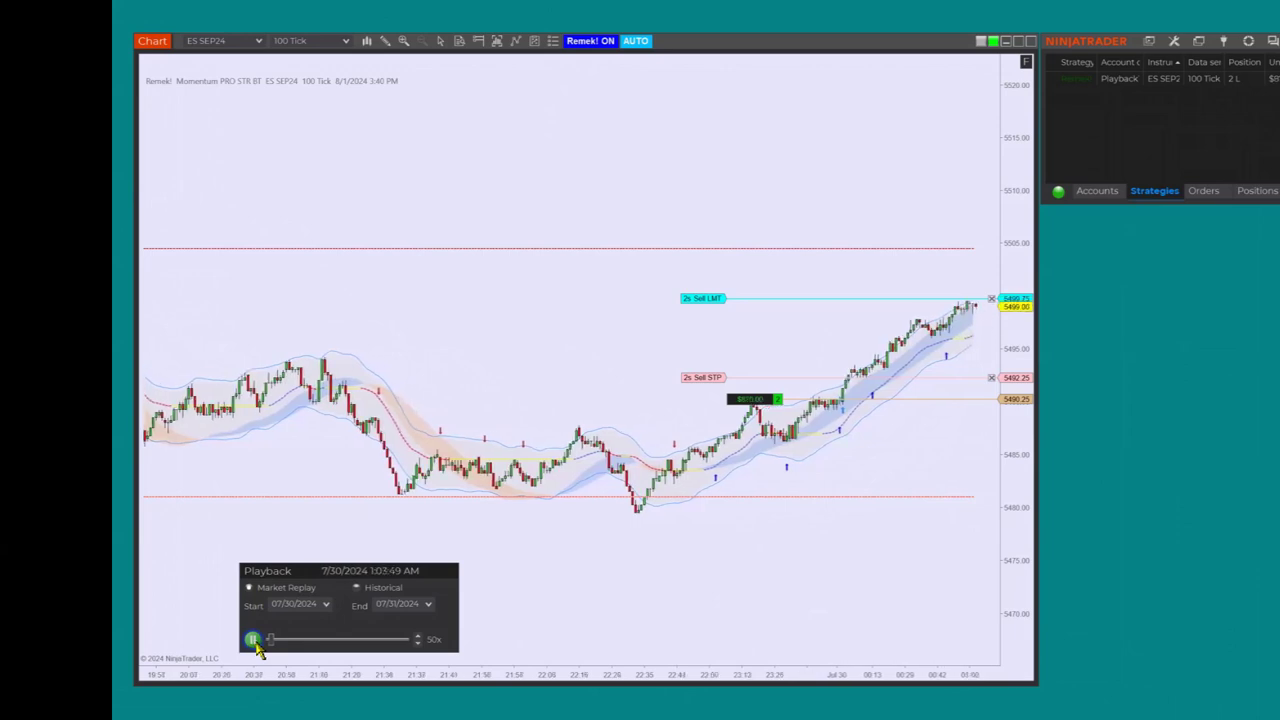
{"action": "left_click", "coordinate": [254, 642]}
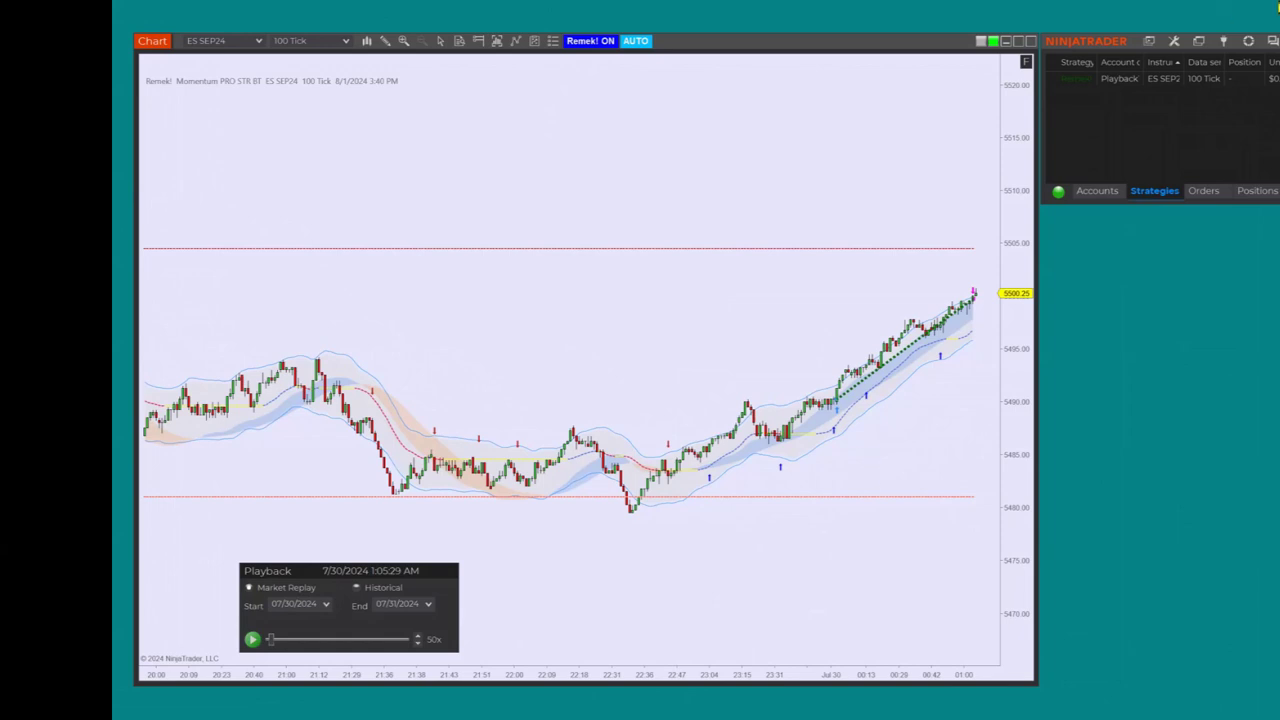
- Disconnect the Playback connection despite the running strategy and remove that strategy from the strategies list
{"action": "left_click", "coordinate": [1223, 41]}
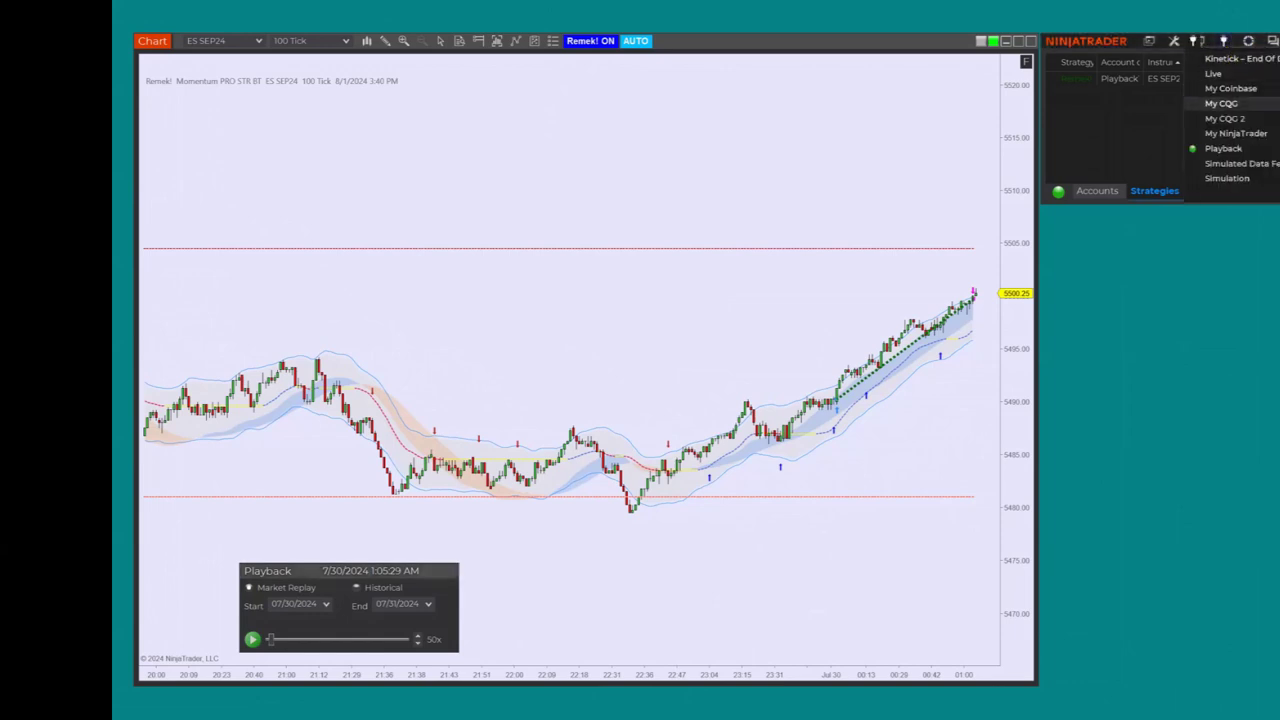
{"action": "left_click", "coordinate": [1210, 149]}
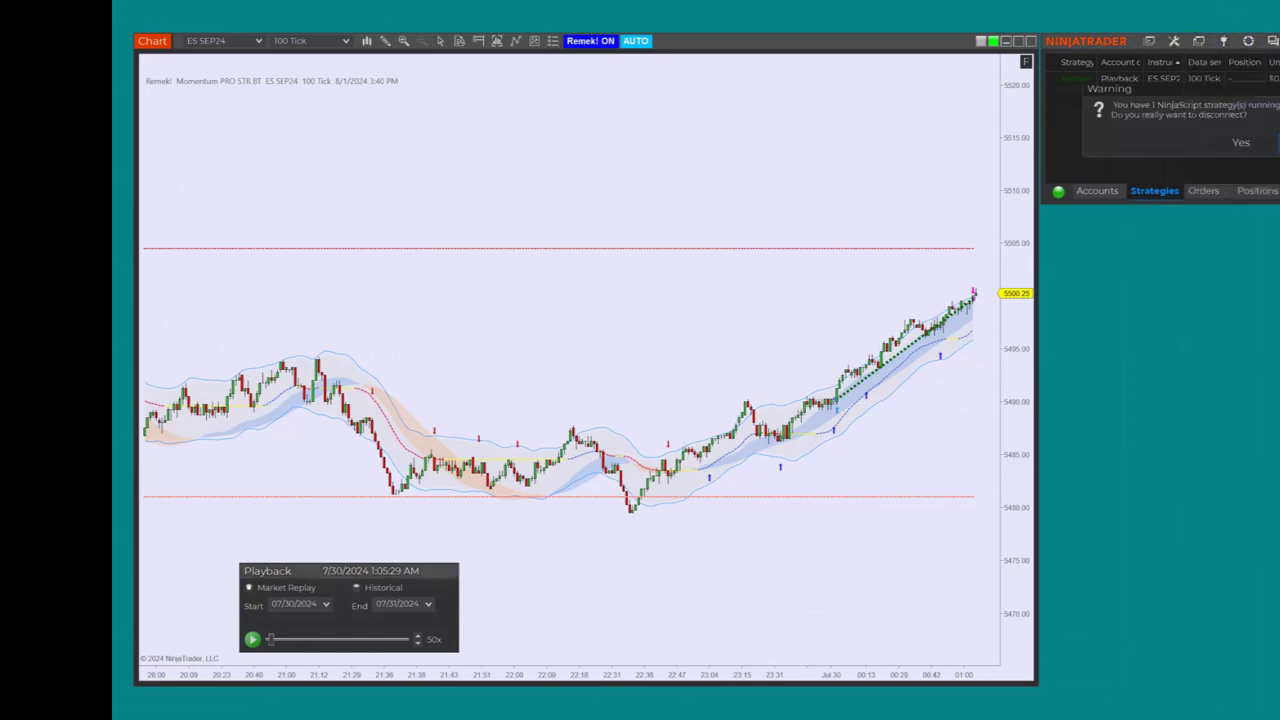
{"action": "left_click", "coordinate": [1240, 142]}
{"action": "right_click", "coordinate": [1105, 86]}
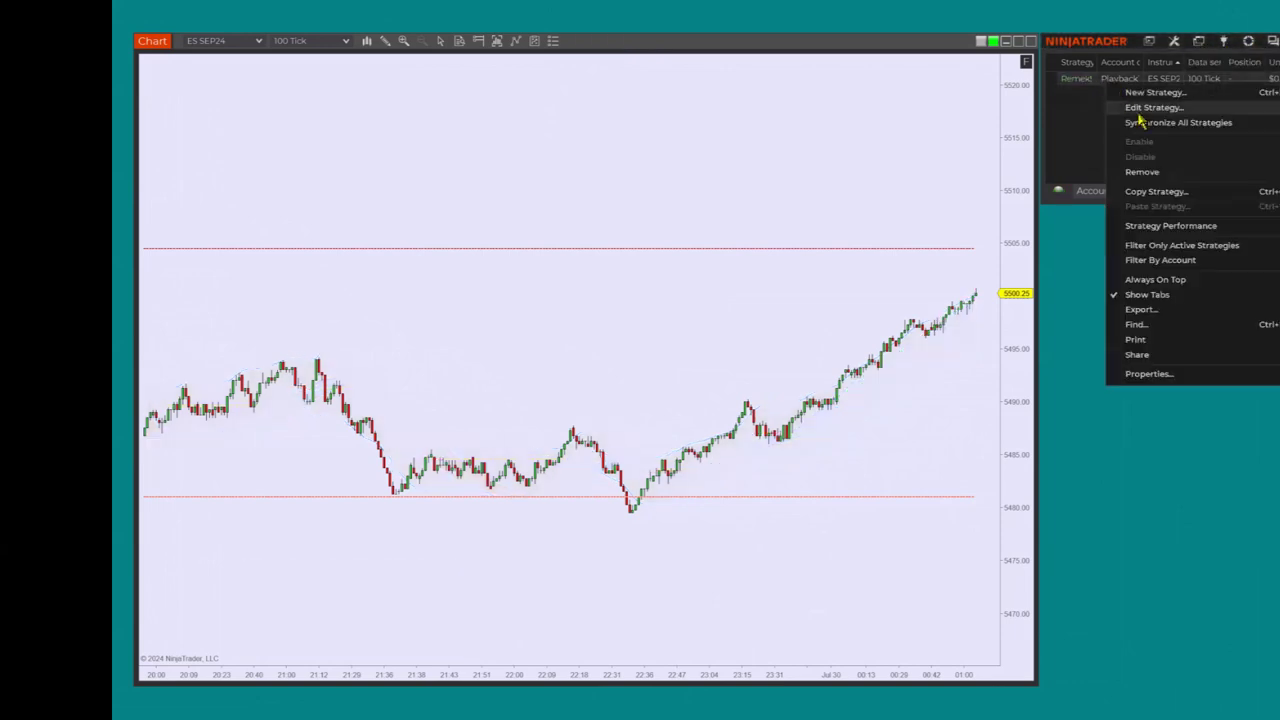
{"action": "left_click", "coordinate": [1142, 172]}
- Reconnect to Playback and select ES SEP24 as the instrument for the market replay data
{"action": "left_click", "coordinate": [1223, 41]}
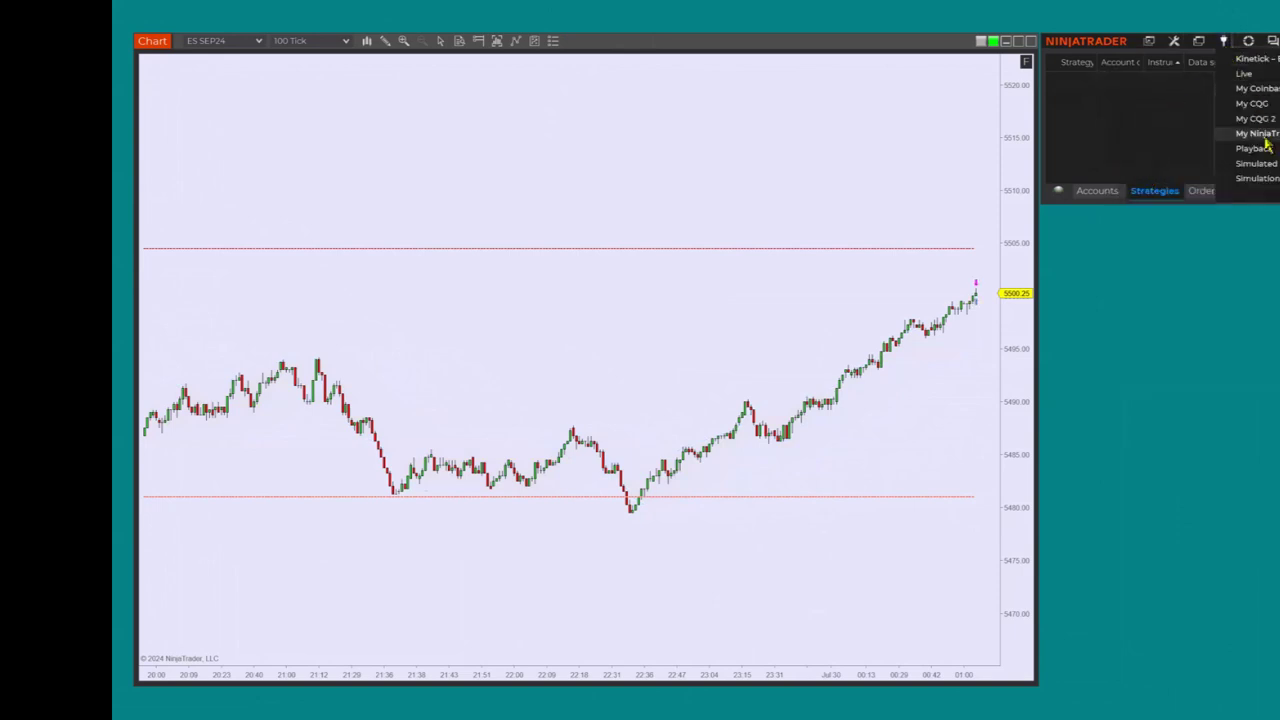
{"action": "left_click", "coordinate": [1262, 149]}
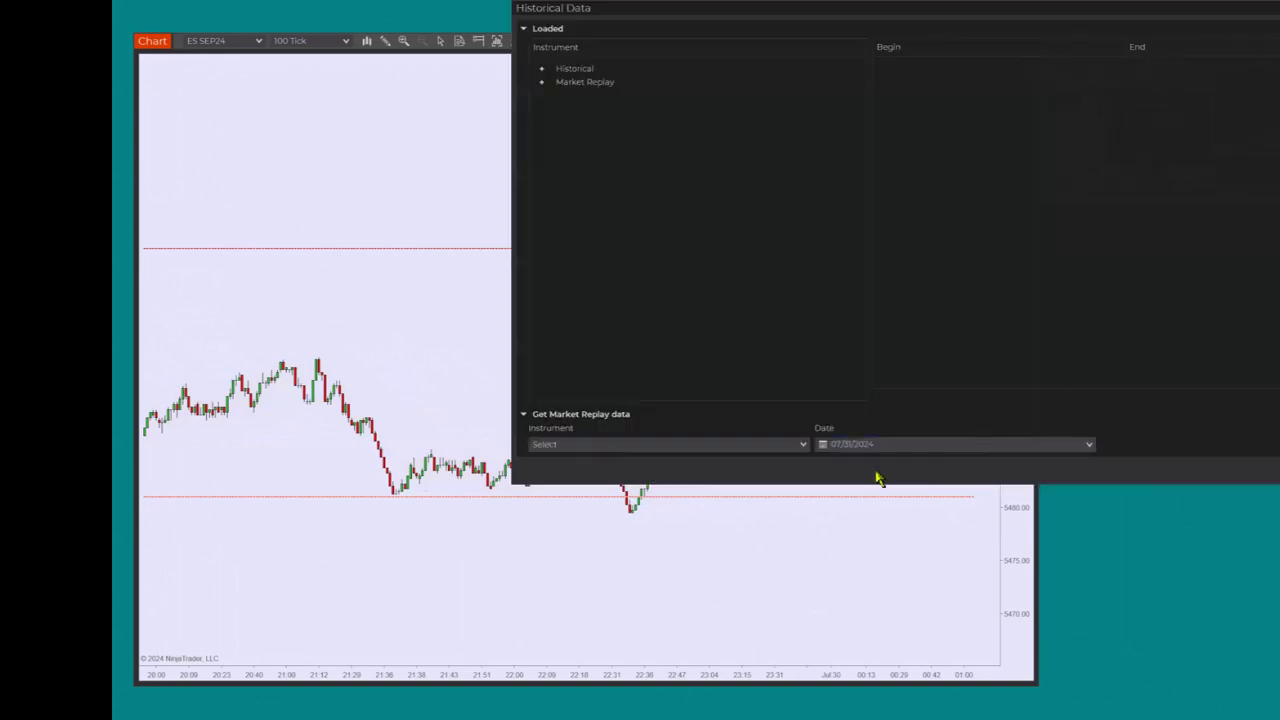
{"action": "left_click", "coordinate": [800, 450]}
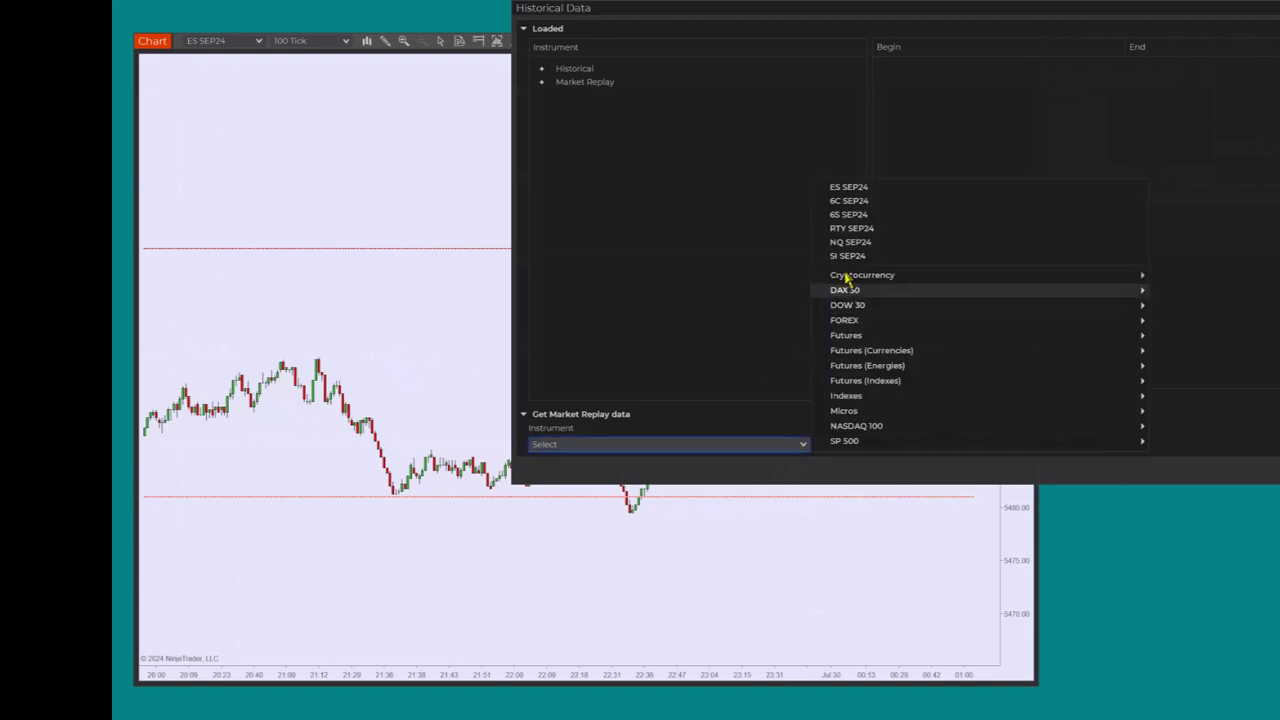
{"action": "left_click", "coordinate": [846, 192]}
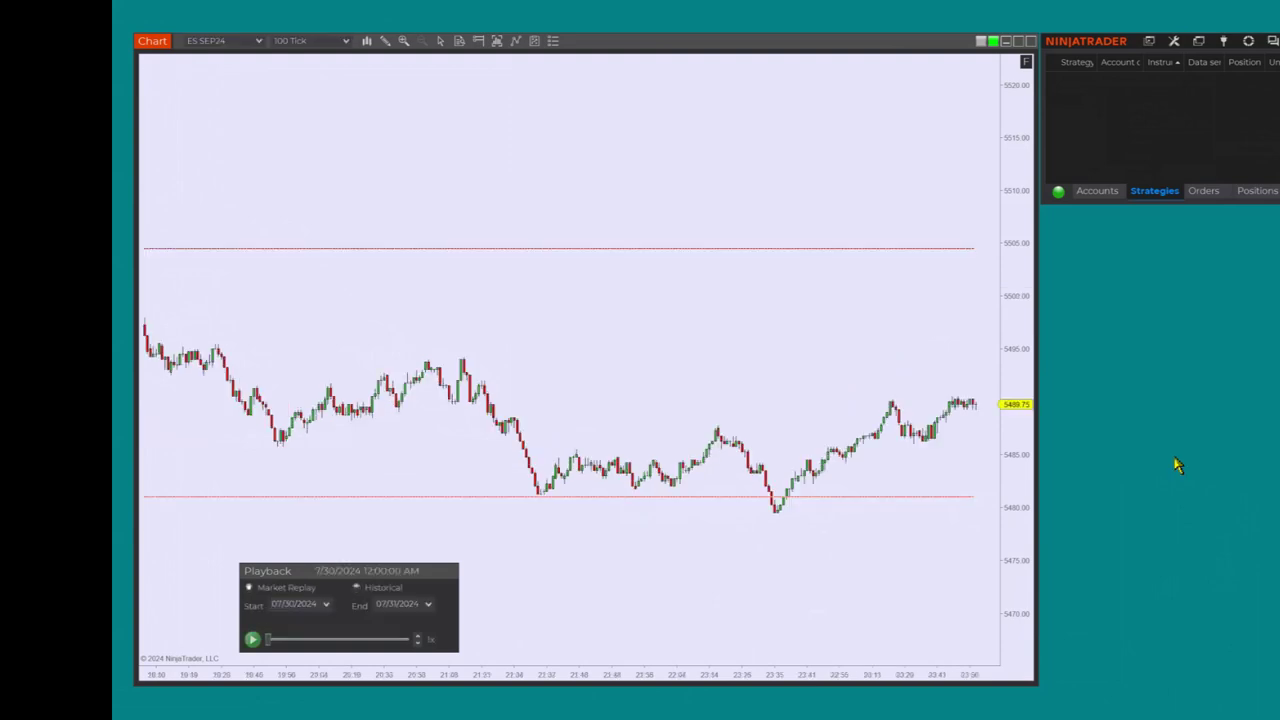
- Add Remek! PRO STR BT to the reset ES SEP24 chart again and bring up its order set settings
{"action": "right_click", "coordinate": [450, 105]}
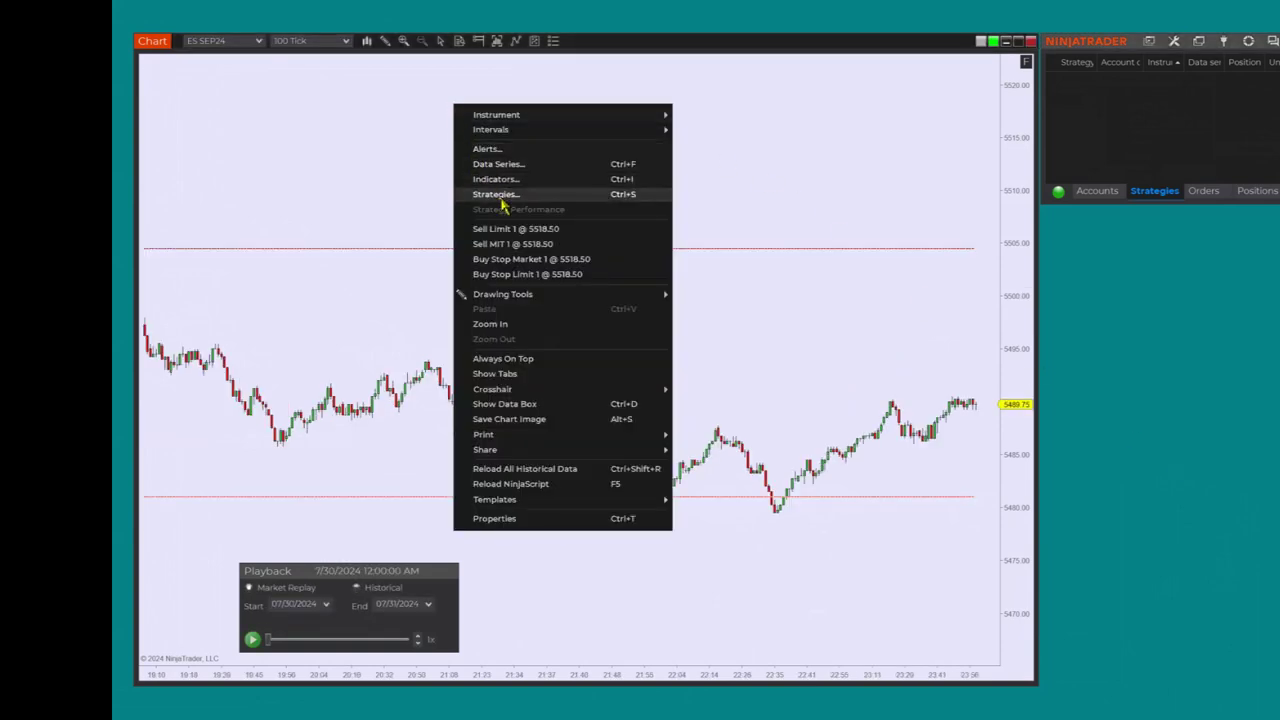
{"action": "left_click", "coordinate": [497, 195]}
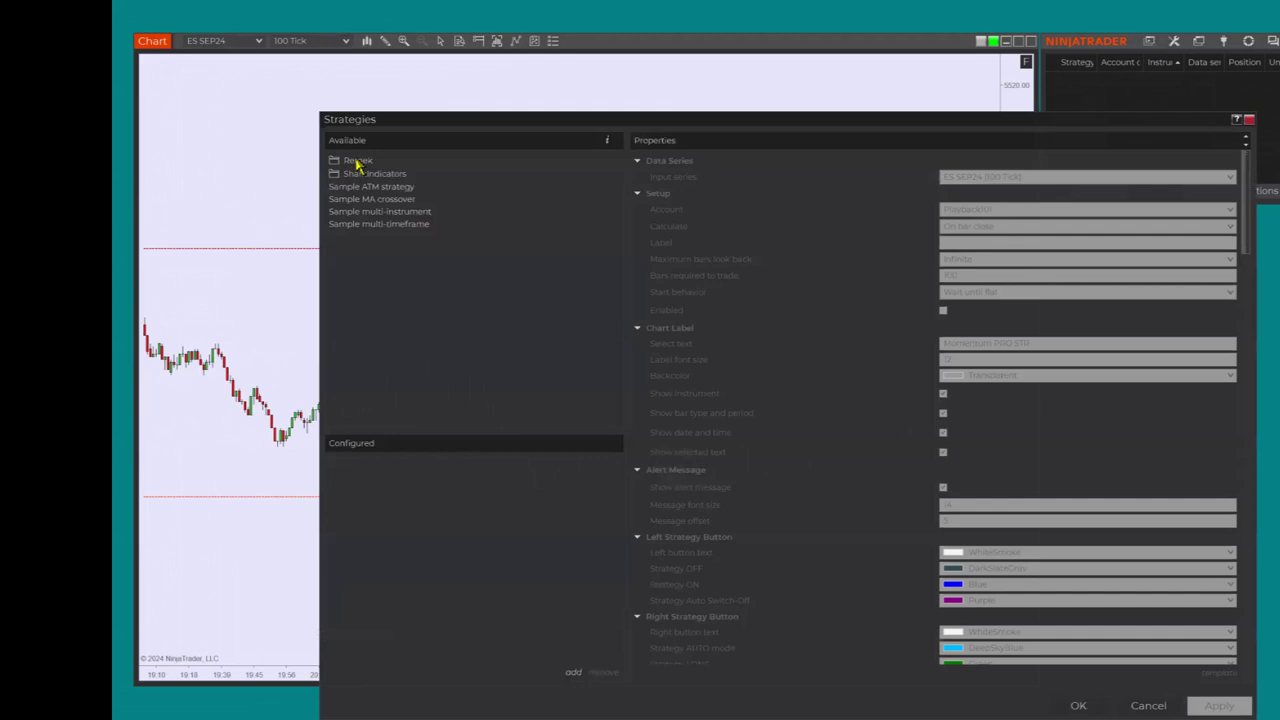
{"action": "double_click", "coordinate": [356, 163]}
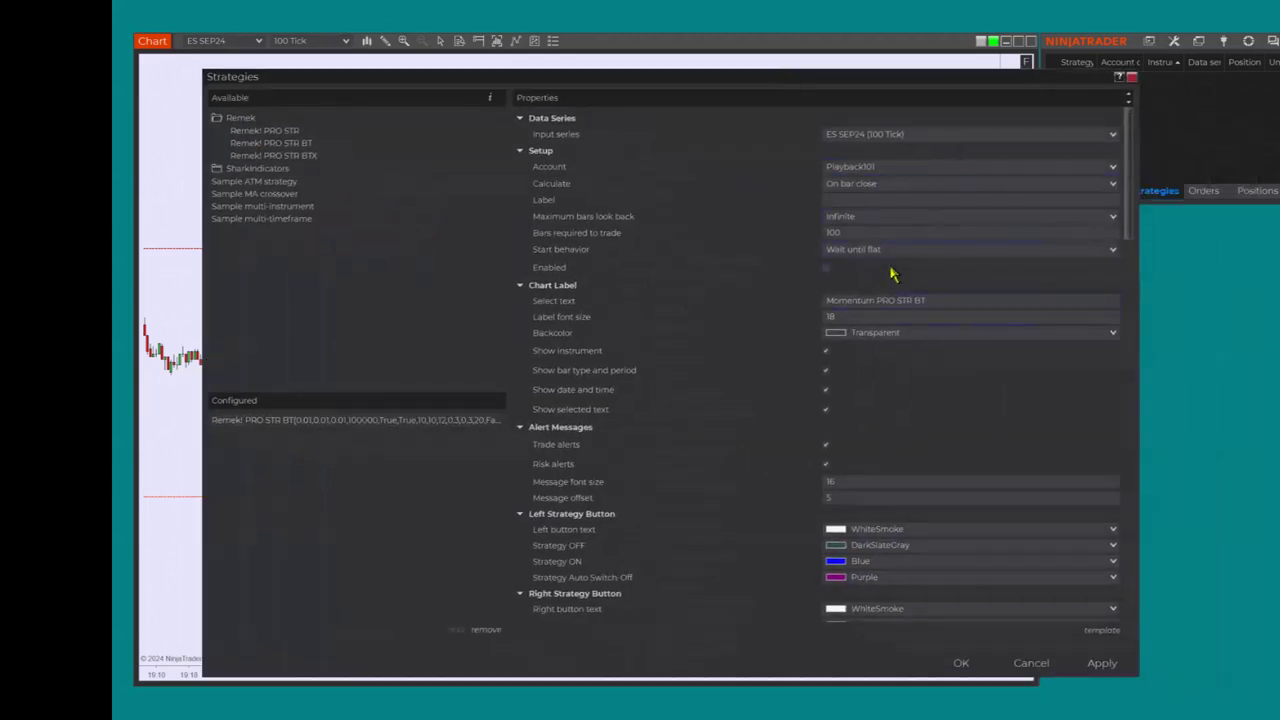
{"action": "scroll", "coordinate": [929, 323], "scroll_direction": "down", "scroll_amount": 15}
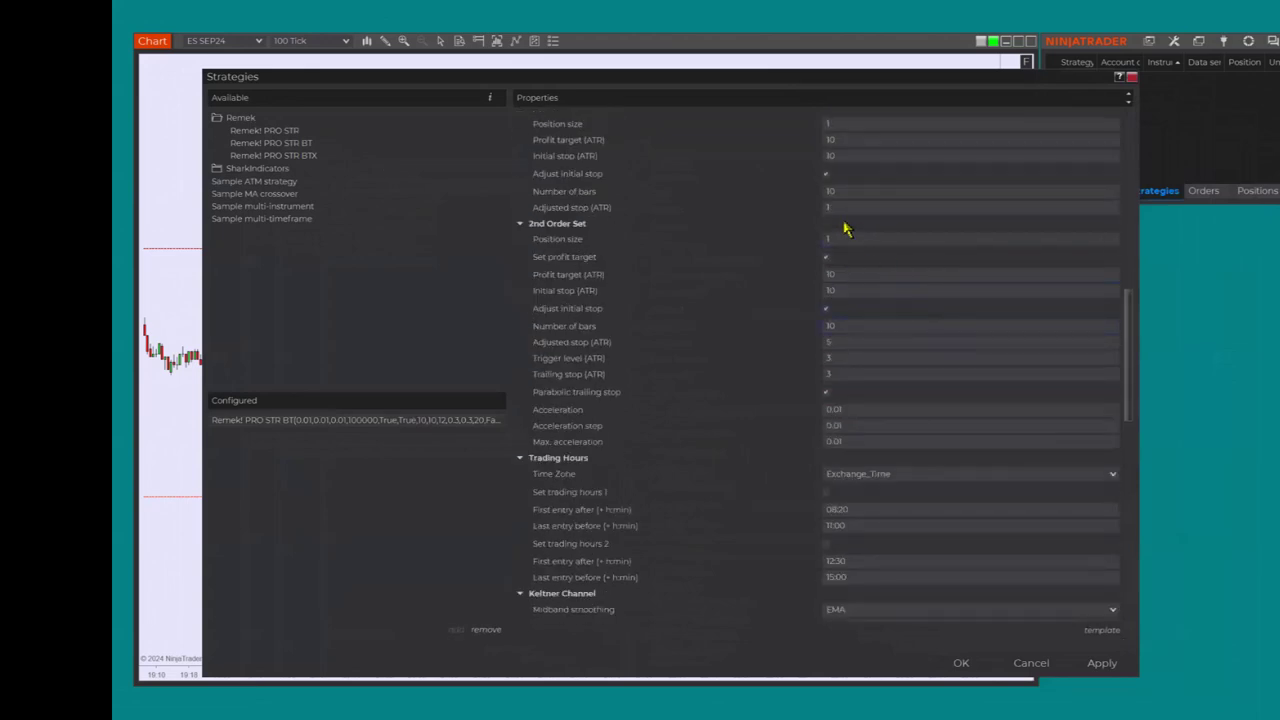
{"action": "scroll", "coordinate": [780, 228], "scroll_direction": "up", "scroll_amount": 2}
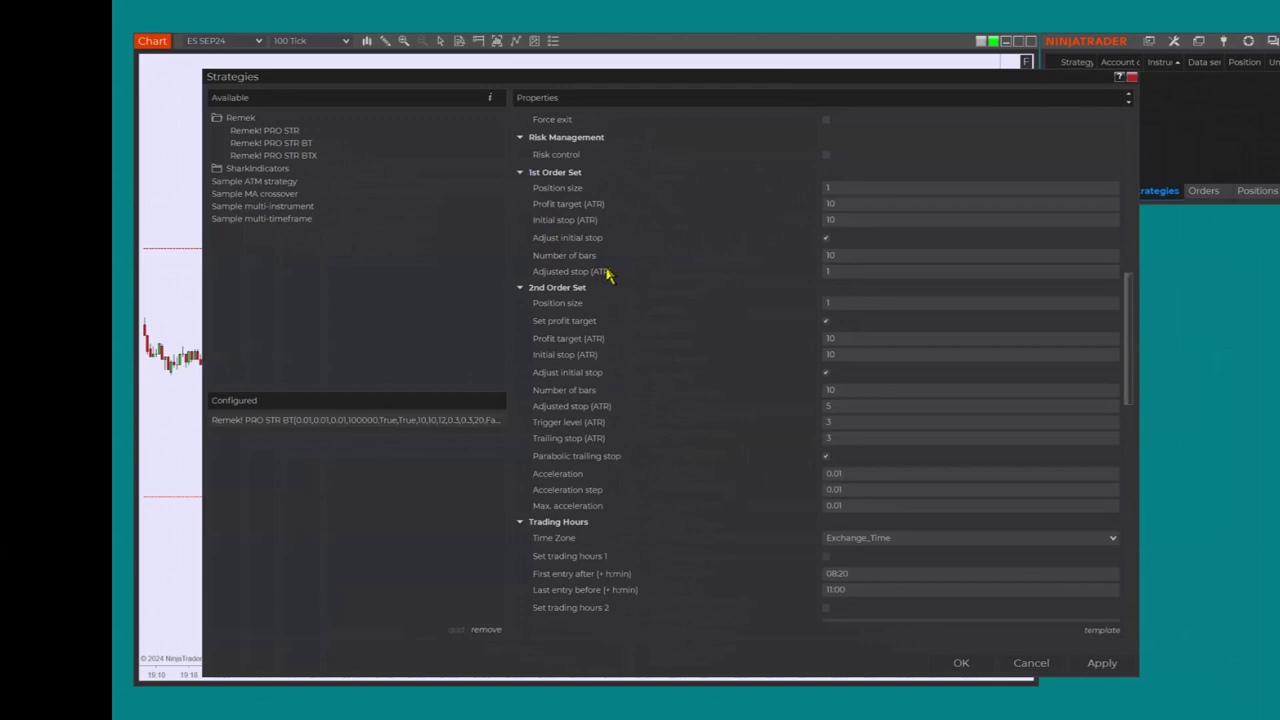
{"action": "left_click", "coordinate": [853, 256]}
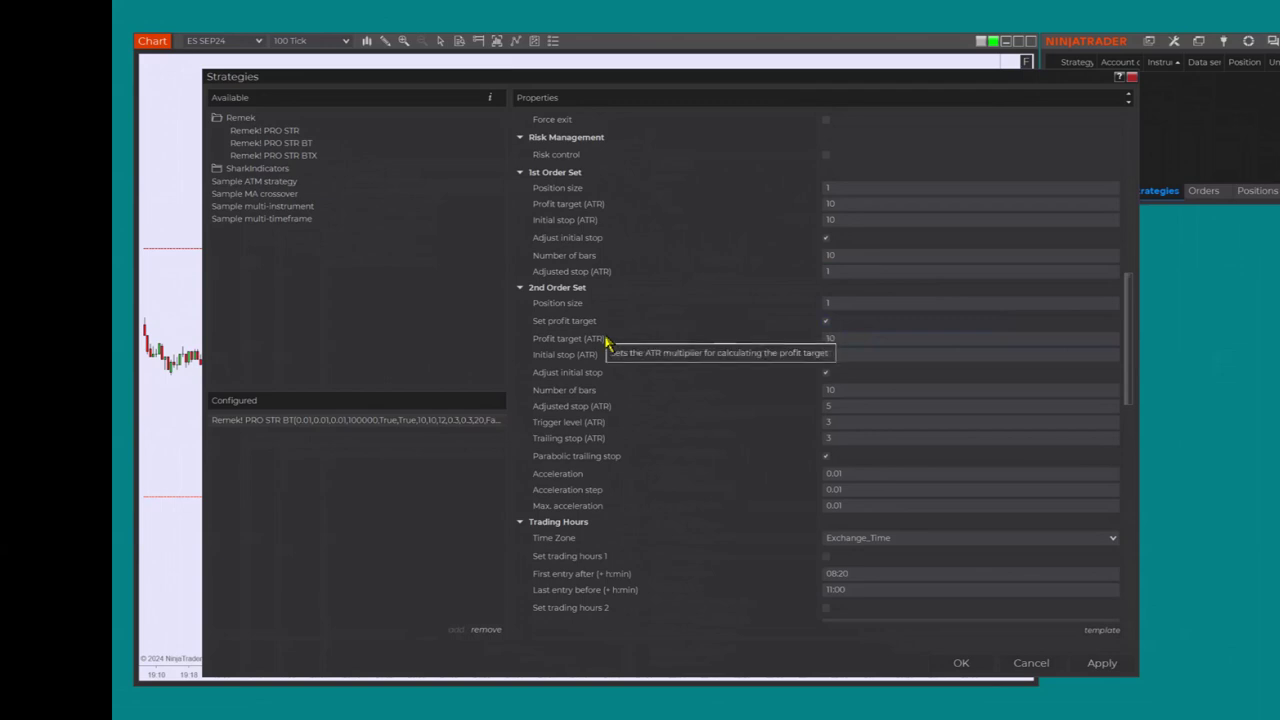
- Try a position size of 0 for the 1st Order Set and restore it to 1
{"action": "left_click", "coordinate": [832, 189]}
{"action": "type", "text": "0"}
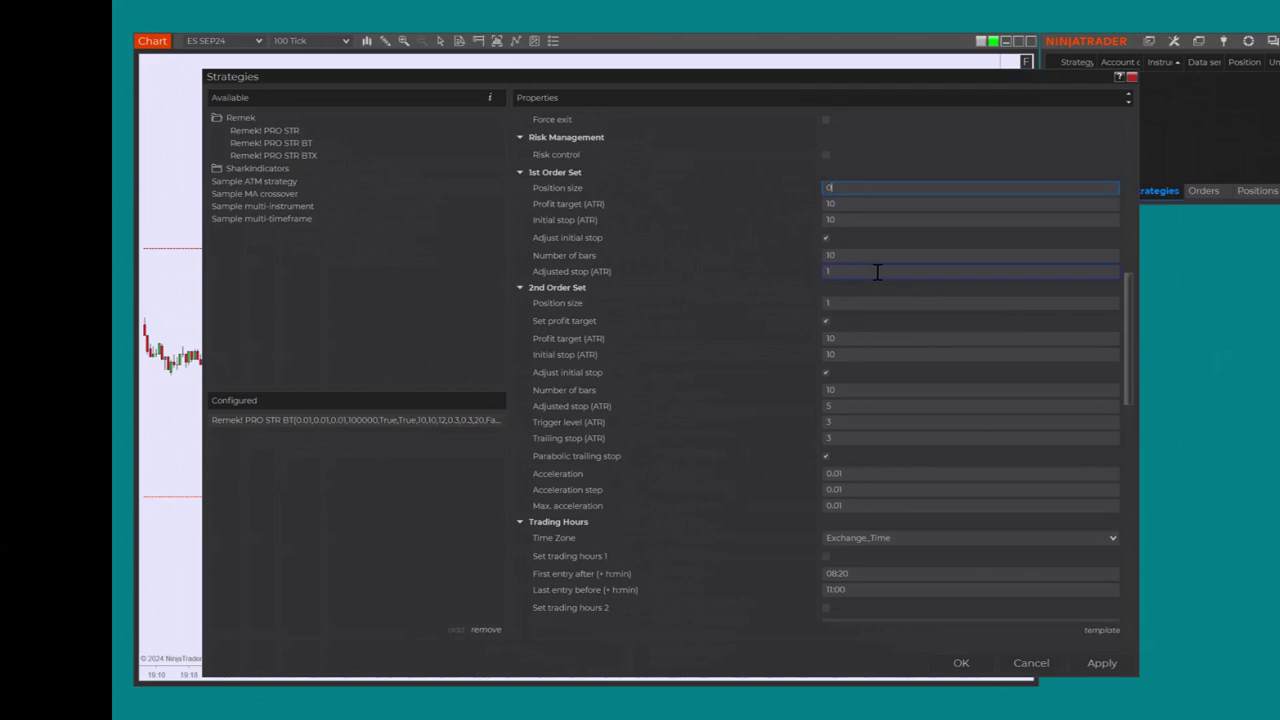
{"action": "left_click", "coordinate": [877, 272]}
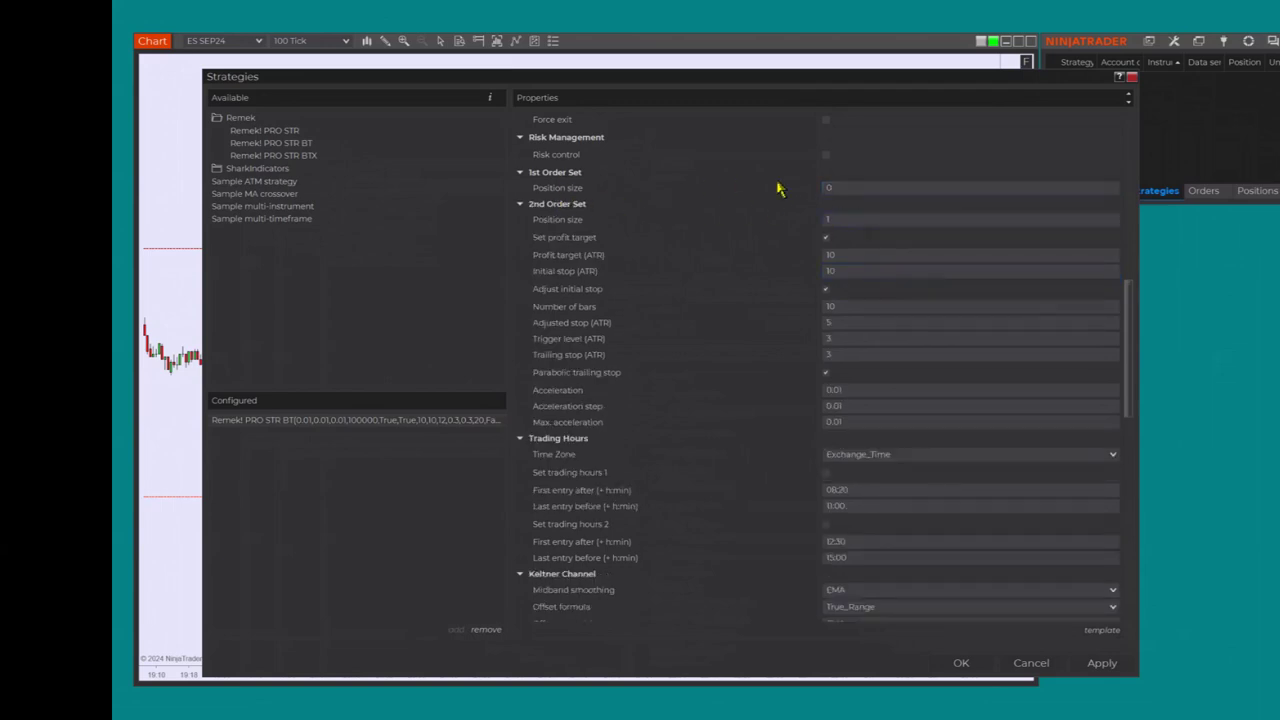
{"action": "left_click", "coordinate": [840, 189]}
{"action": "left_click", "coordinate": [842, 215]}
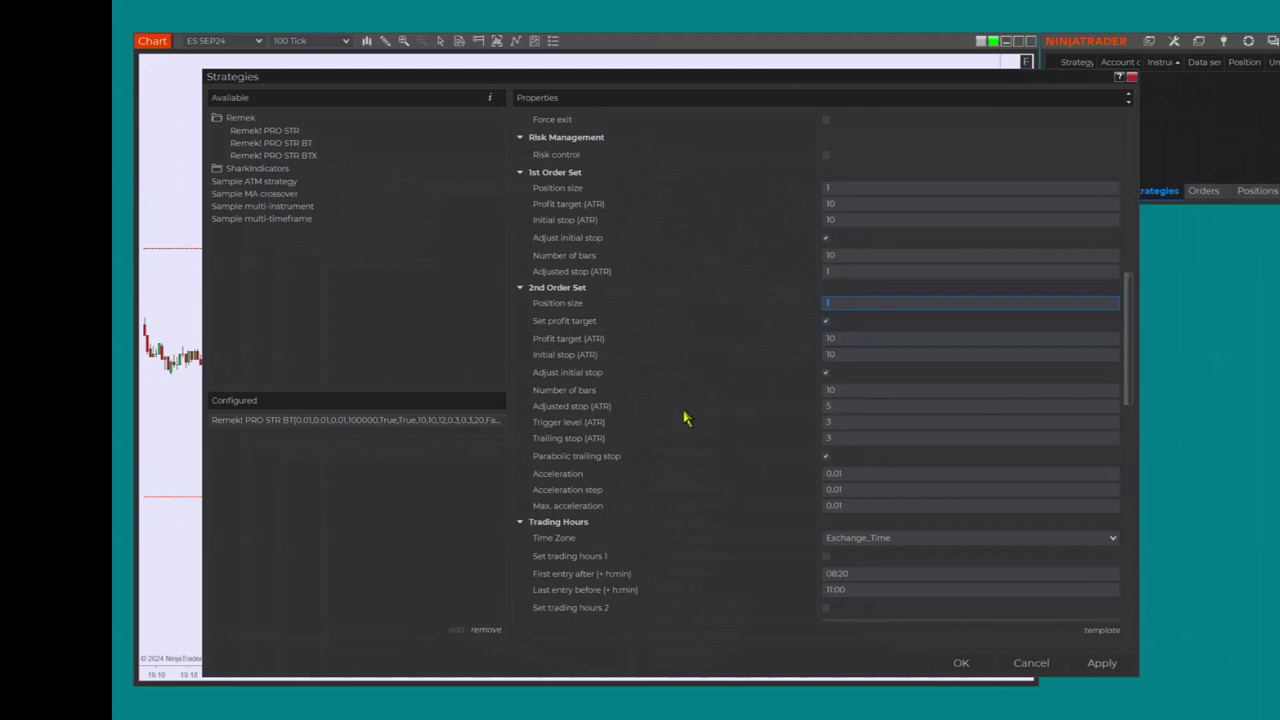
- Set the 2nd Order Set's adjusted stop to 8 ATR
{"action": "left_click", "coordinate": [848, 390]}
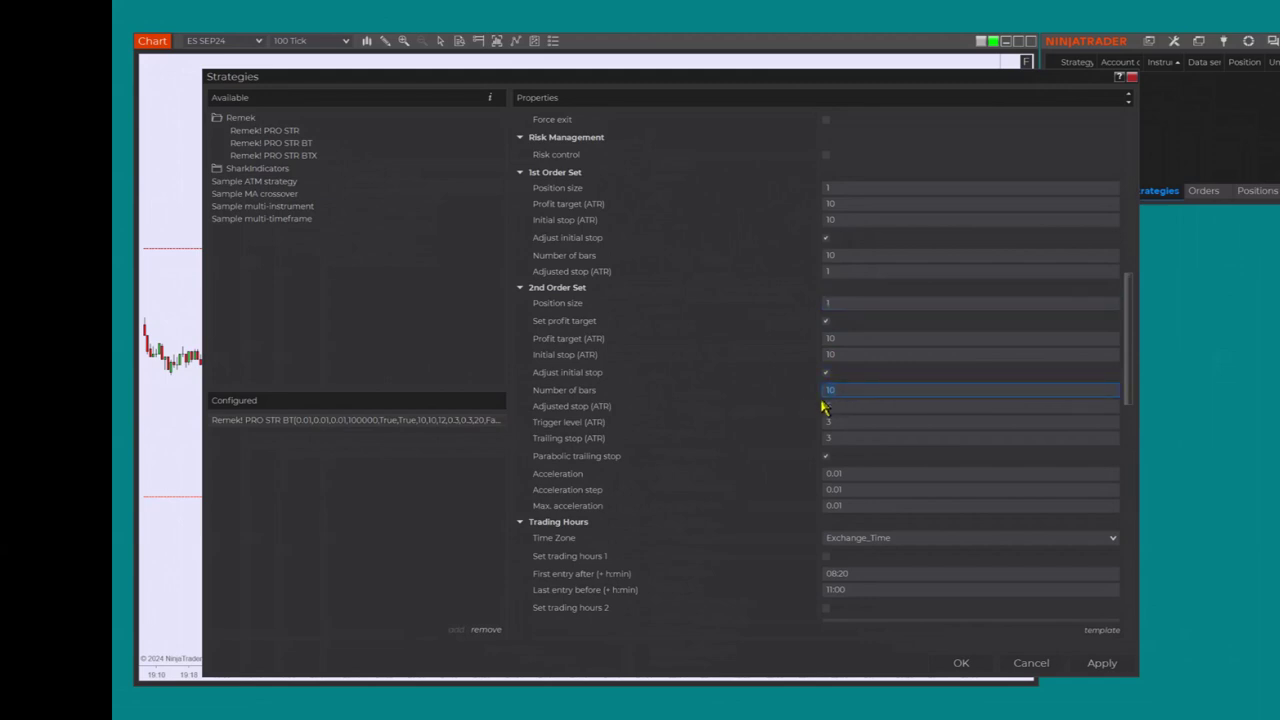
{"action": "left_click", "coordinate": [825, 274]}
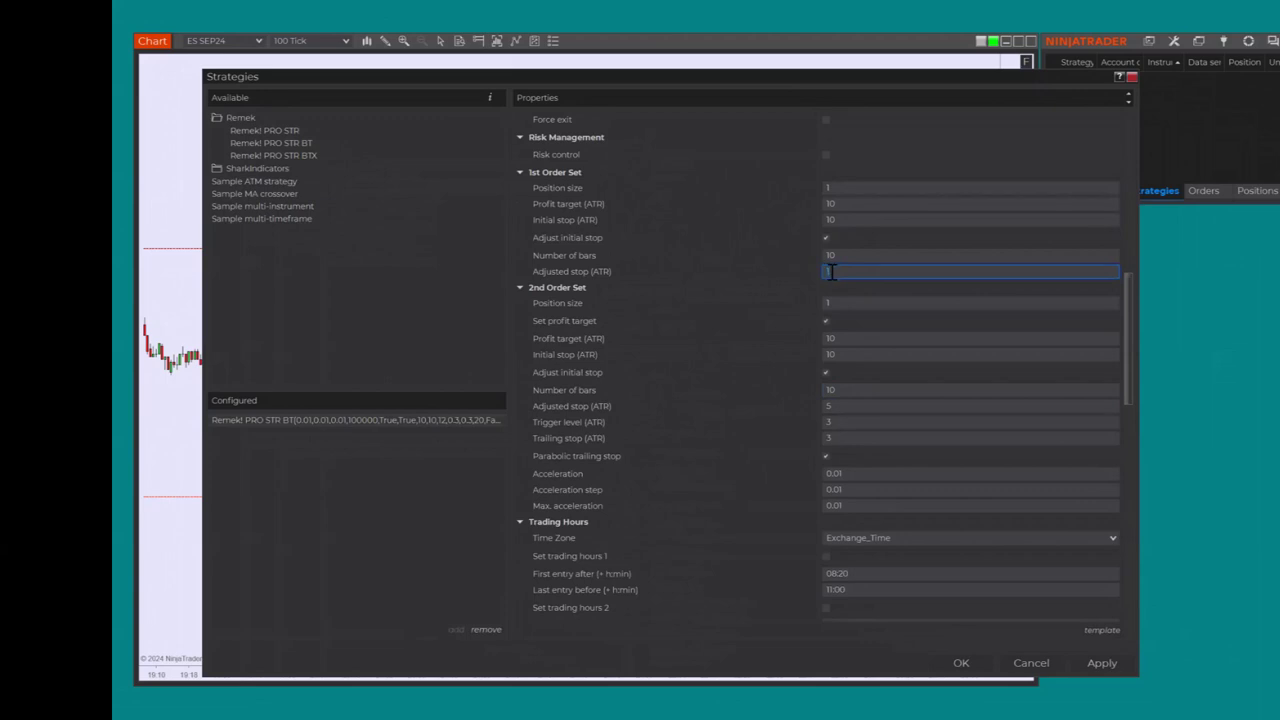
{"action": "left_click", "coordinate": [840, 406]}
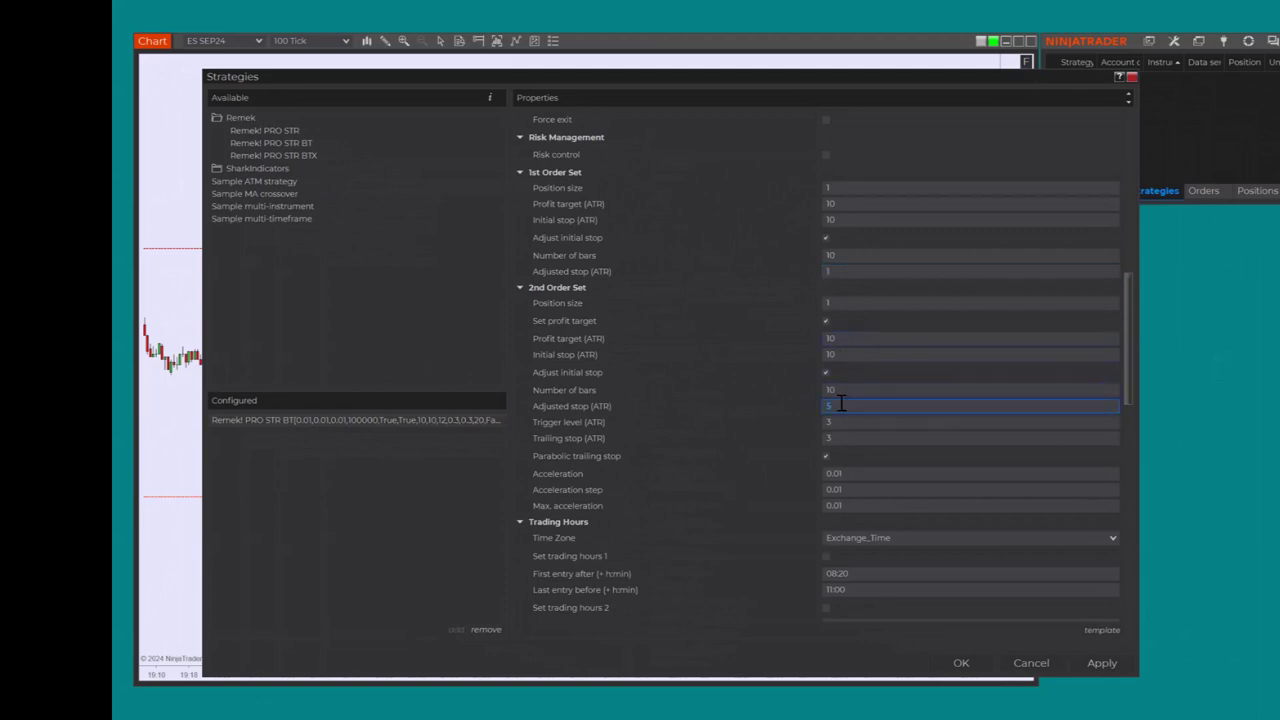
{"action": "type", "text": "8"}
- Set the 2nd Order Set's trigger level and trailing stop to 5 ATR each and turn off its parabolic trailing stop
{"action": "left_click", "coordinate": [838, 421]}
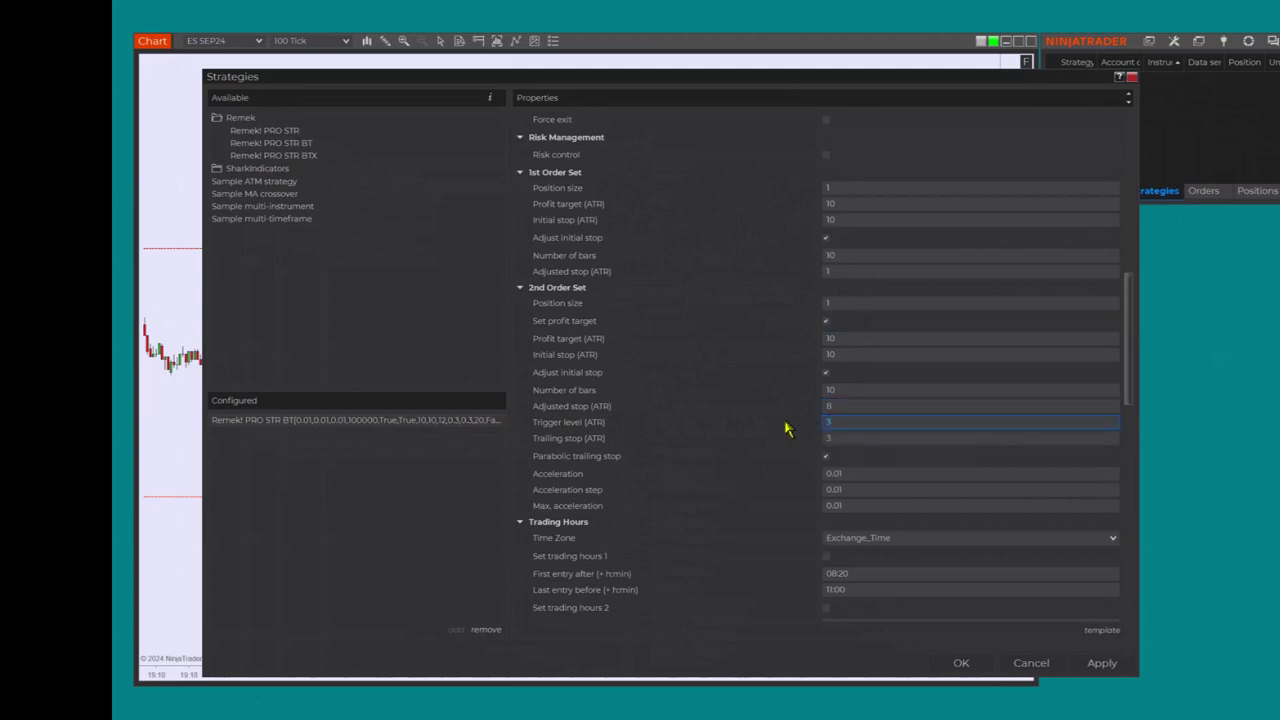
{"action": "key", "text": "BackSpace"}
{"action": "type", "text": "5"}
{"action": "key", "text": "Tab"}
{"action": "type", "text": "5"}
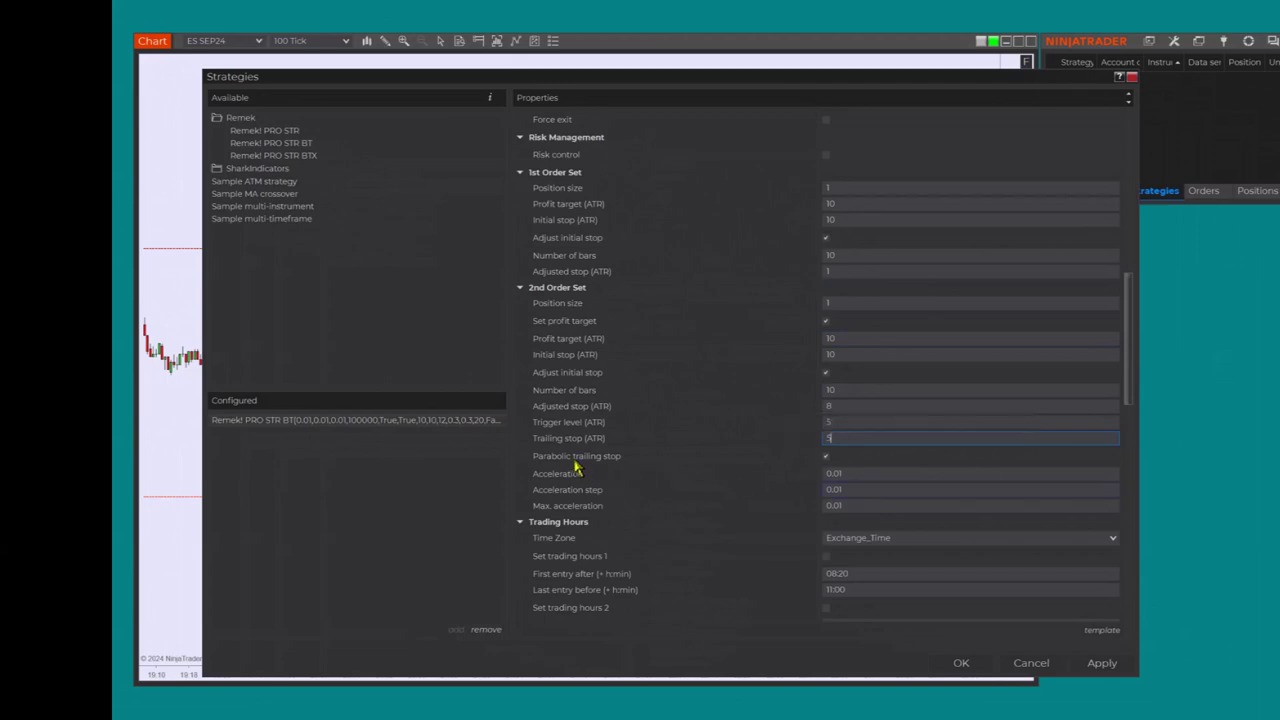
{"action": "left_click", "coordinate": [826, 462]}
{"action": "left_click", "coordinate": [826, 460]}
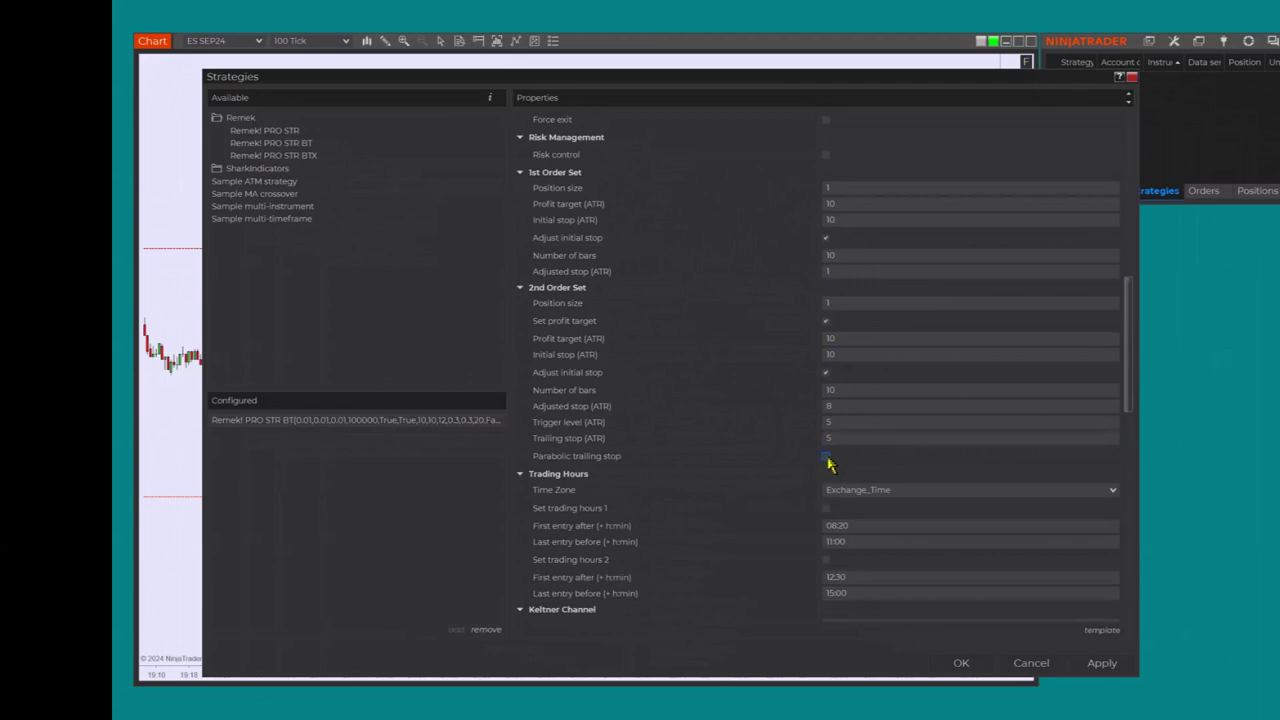
- Turn the 2nd Order Set's parabolic trailing stop back on, then enable the strategy and confirm its settings
{"action": "left_click", "coordinate": [828, 462]}
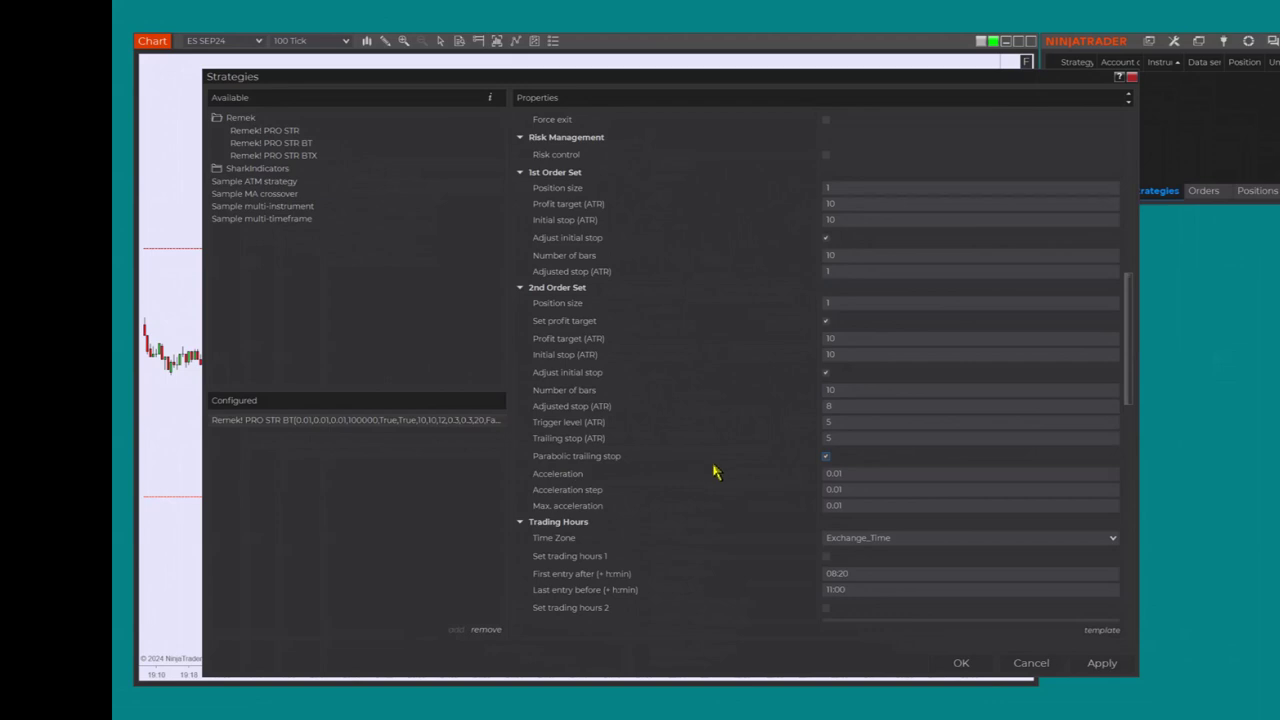
{"action": "scroll", "coordinate": [714, 472], "scroll_direction": "up", "scroll_amount": 5}
{"action": "scroll", "coordinate": [714, 472], "scroll_direction": "up", "scroll_amount": 7}
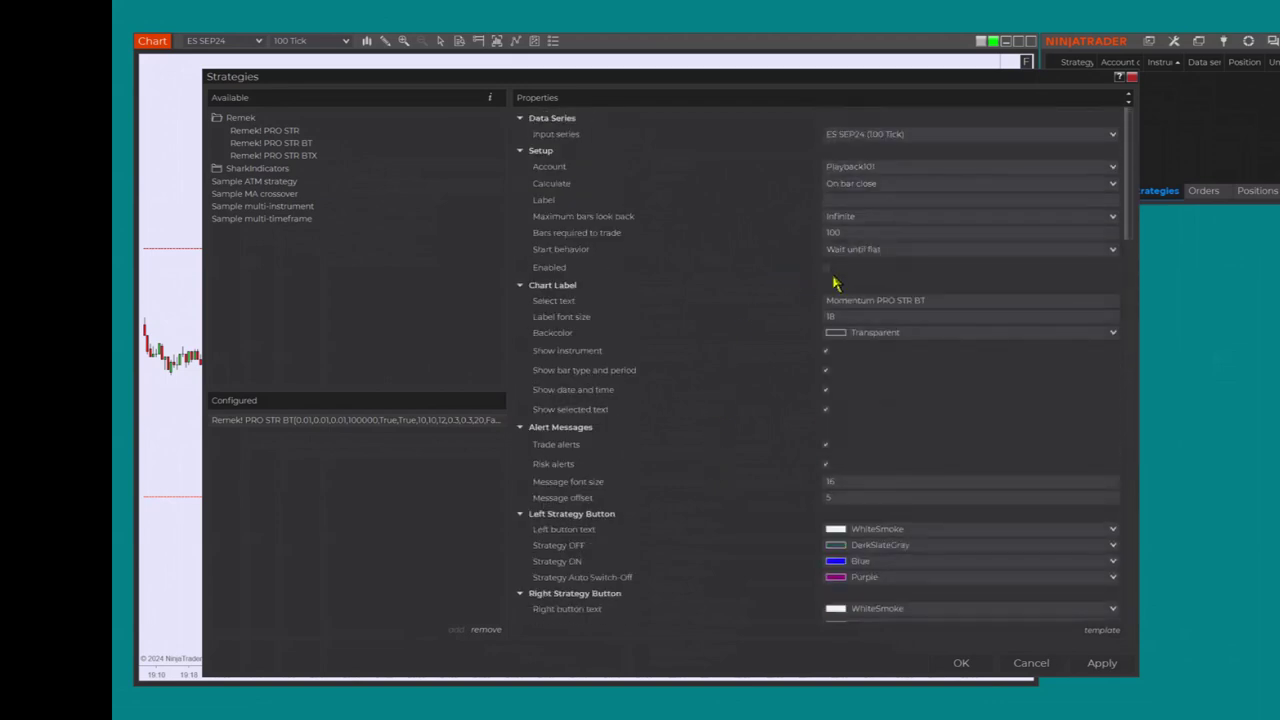
{"action": "left_click", "coordinate": [978, 670]}
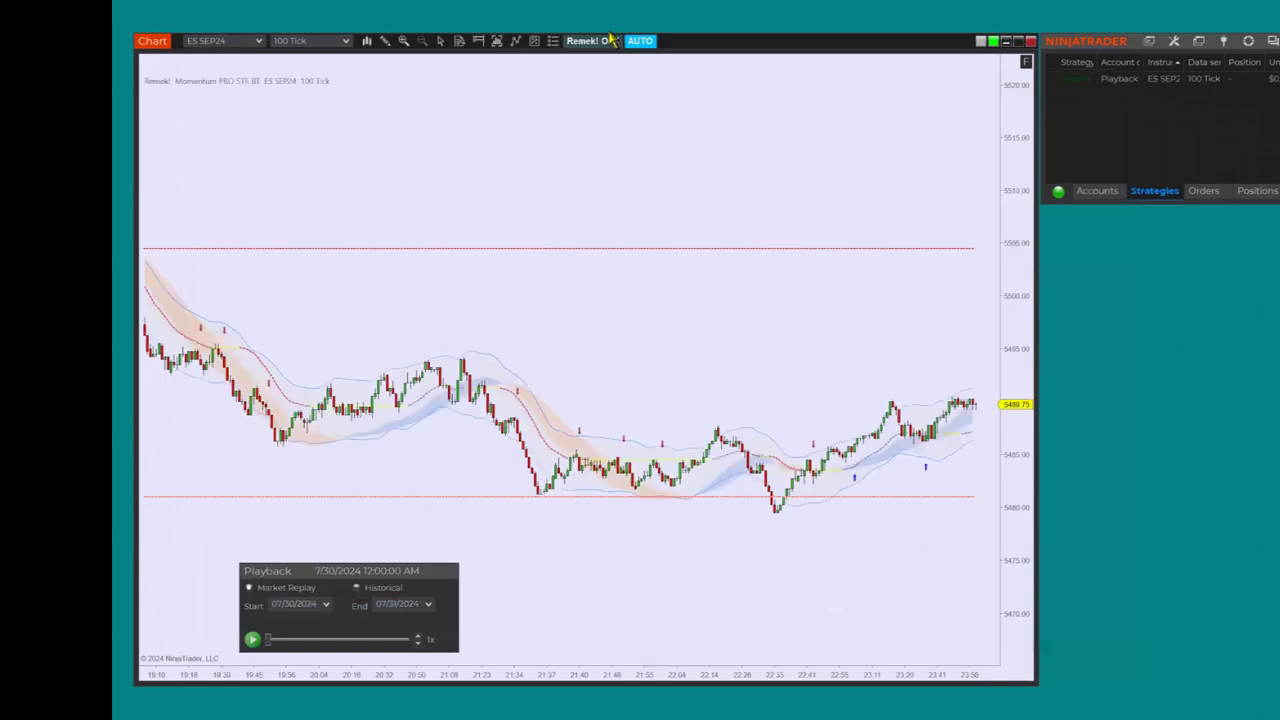
- Switch the Remek! strategy on and start the market replay at 20x speed
{"action": "left_click", "coordinate": [598, 41]}
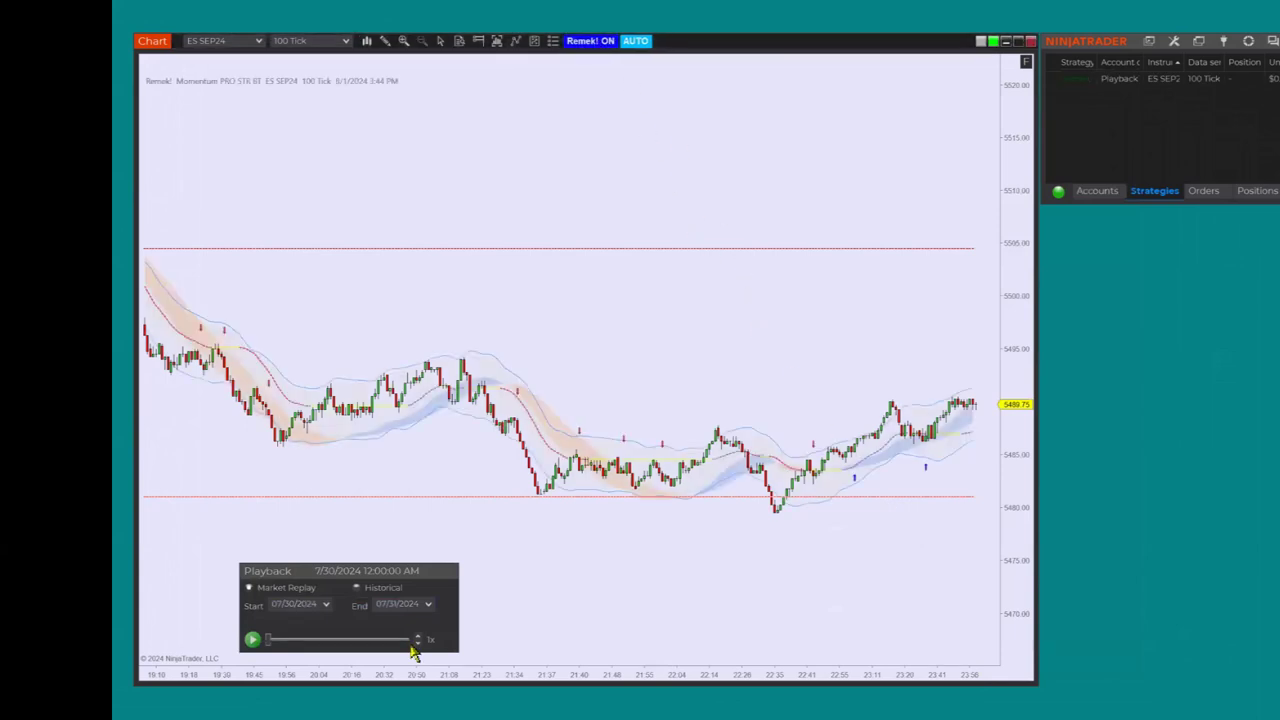
{"action": "left_click", "coordinate": [252, 639]}
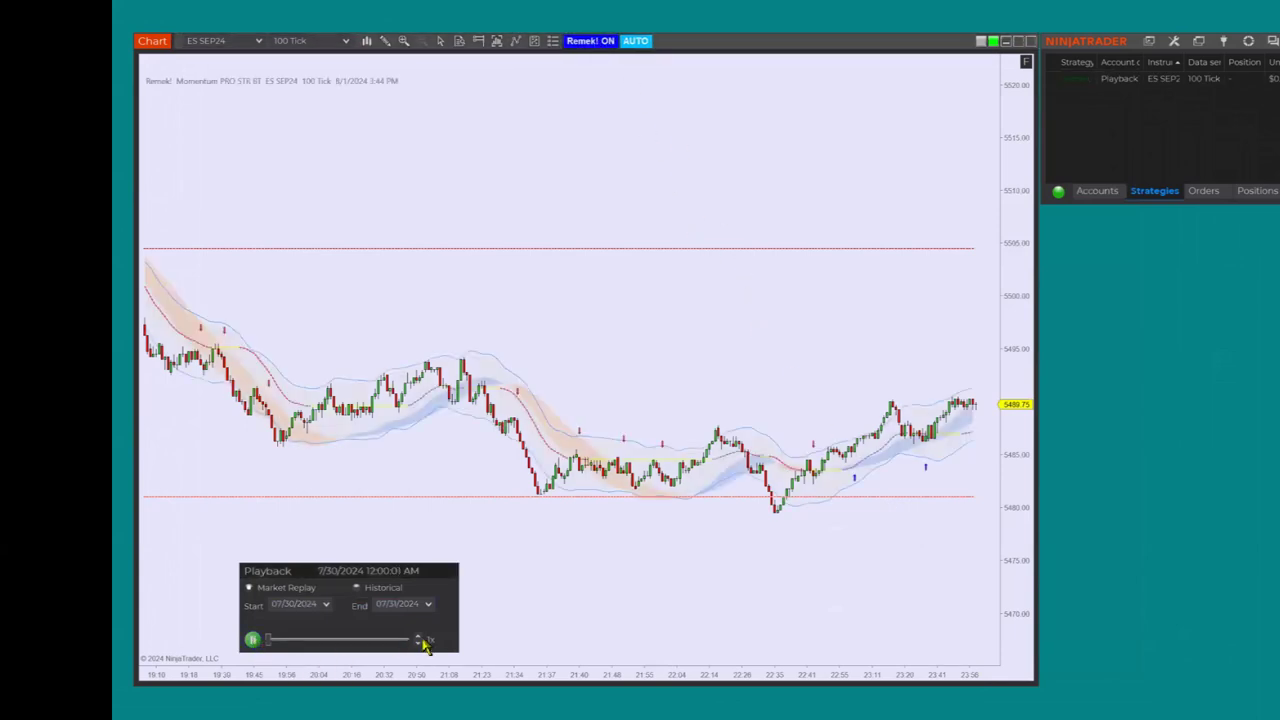
{"action": "left_click", "coordinate": [420, 642]}
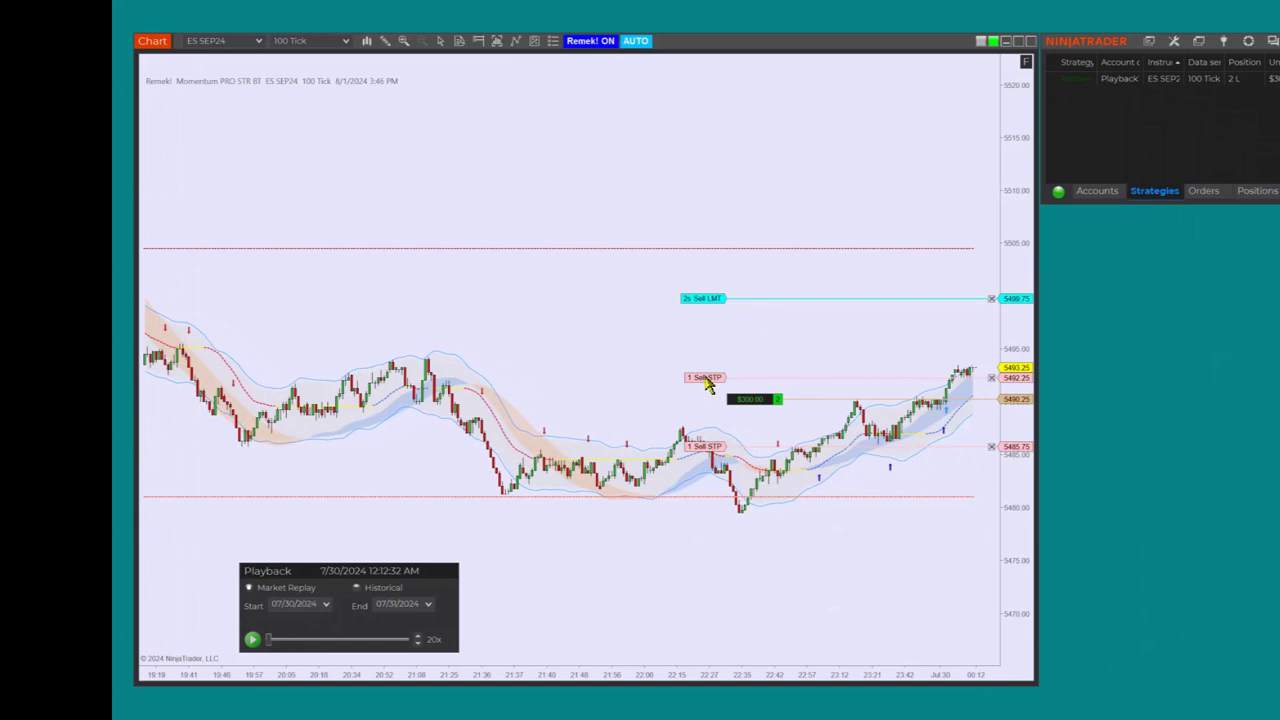
- Resume the replay to follow the long trade's stops and targets, and pause it once the position has closed
{"action": "left_click", "coordinate": [253, 639]}
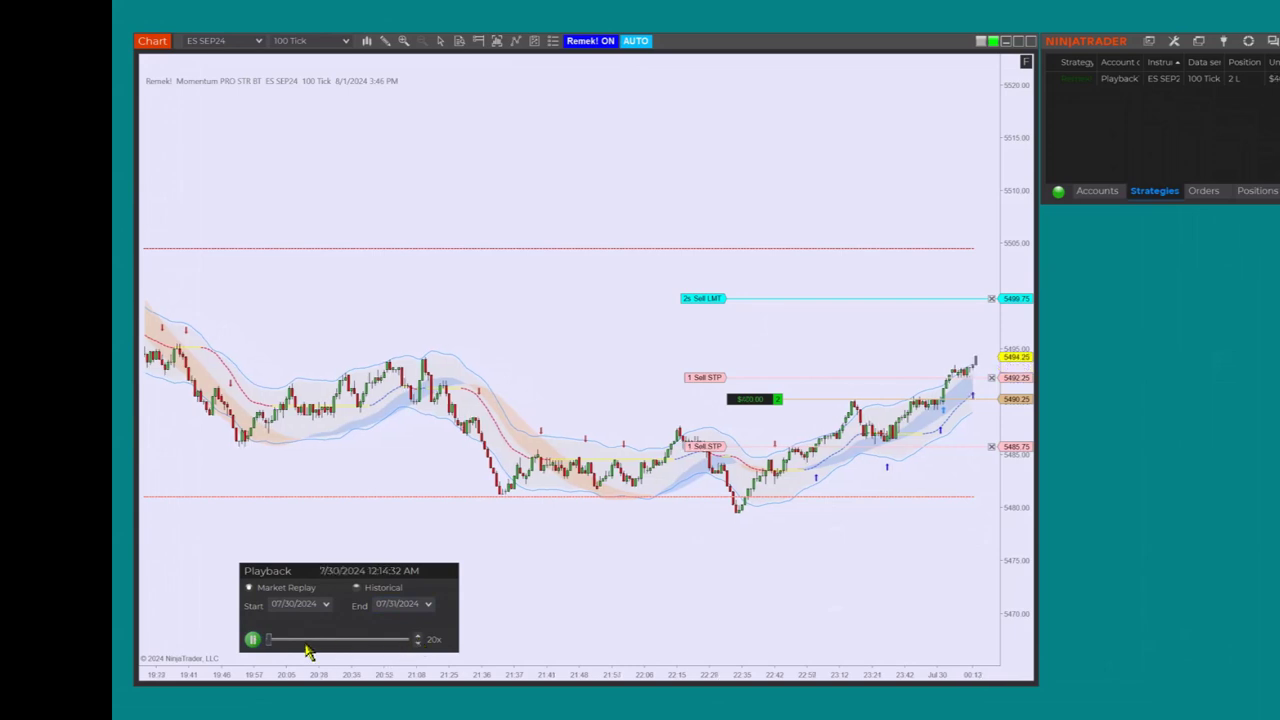
{"action": "left_click", "coordinate": [253, 641]}
{"action": "left_click", "coordinate": [253, 640]}
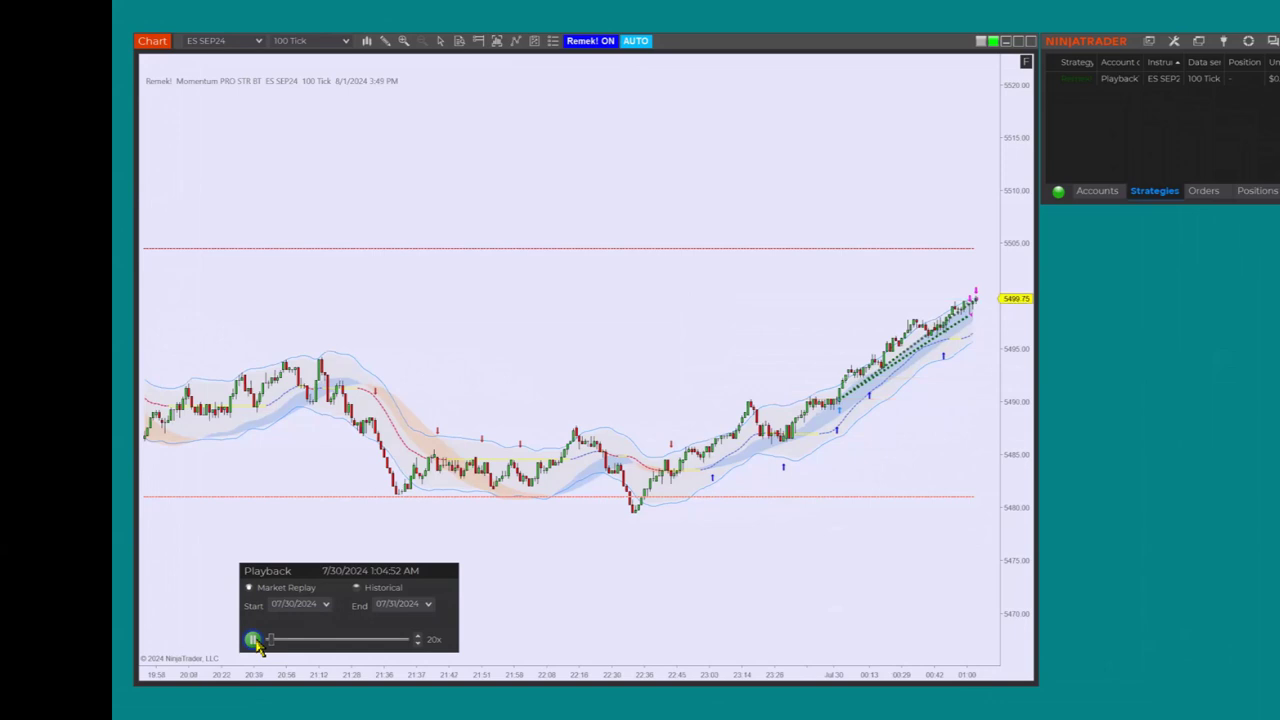
{"action": "left_click", "coordinate": [256, 642]}
{"action": "right_click", "coordinate": [256, 642]}
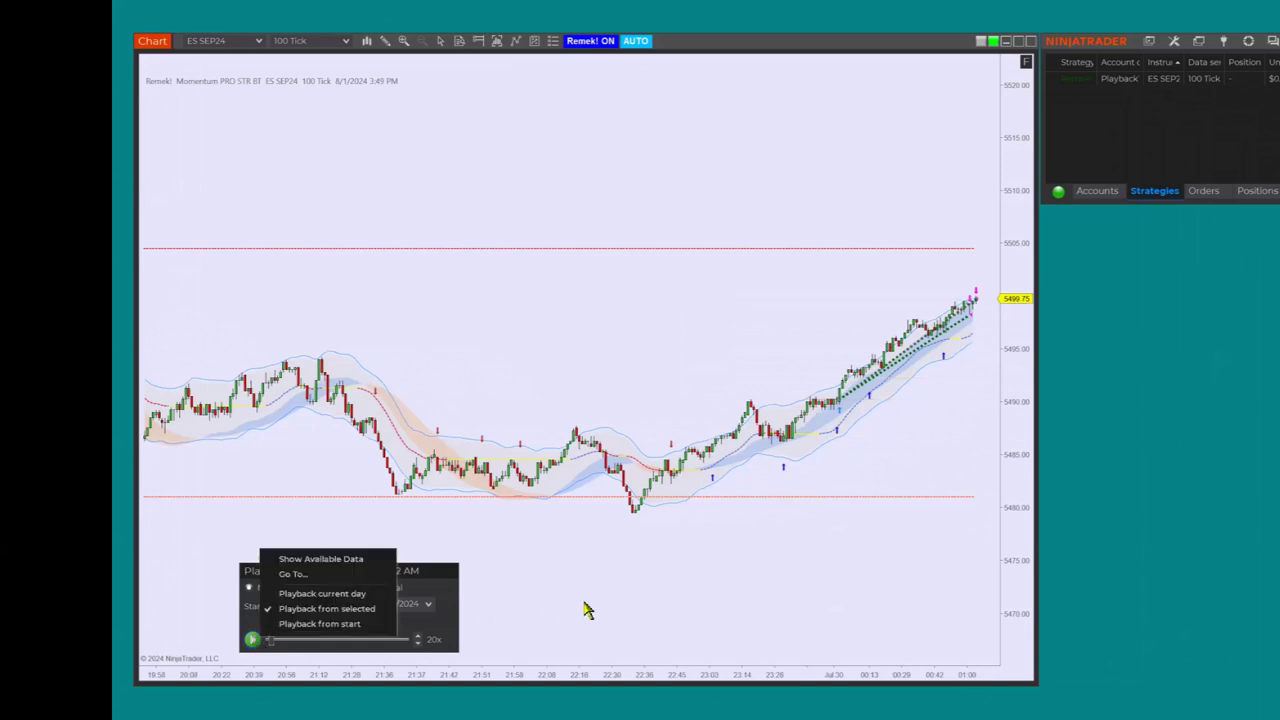
{"action": "left_click", "coordinate": [952, 426]}
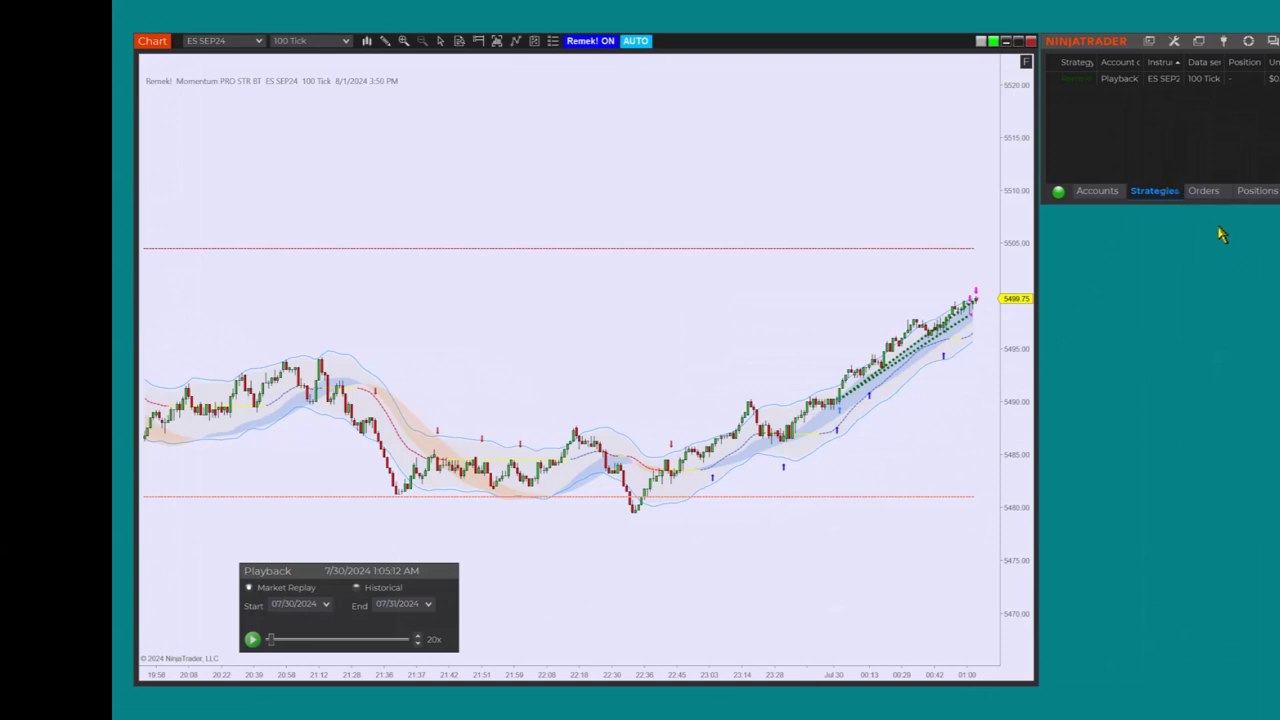
- Reconnect the Playback connection to reset the replay, choosing ES SEP24 as the market replay instrument
{"action": "left_click", "coordinate": [1222, 42]}
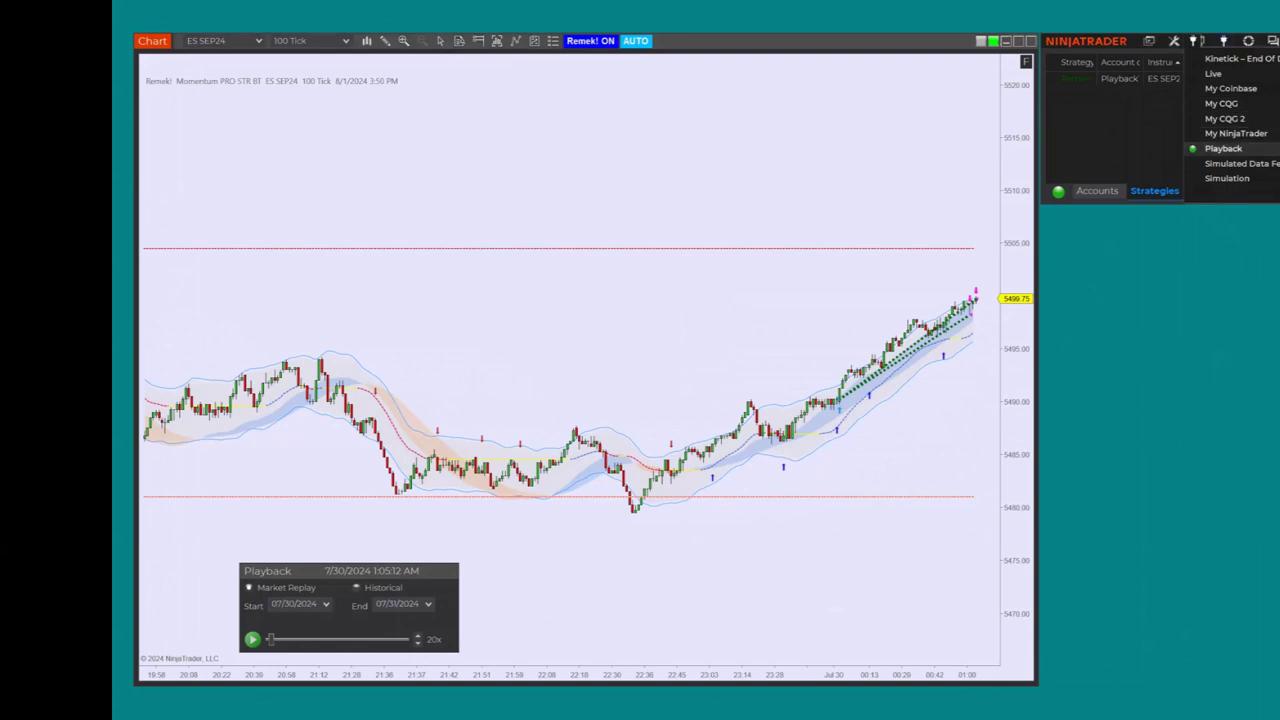
{"action": "left_click", "coordinate": [1222, 148]}
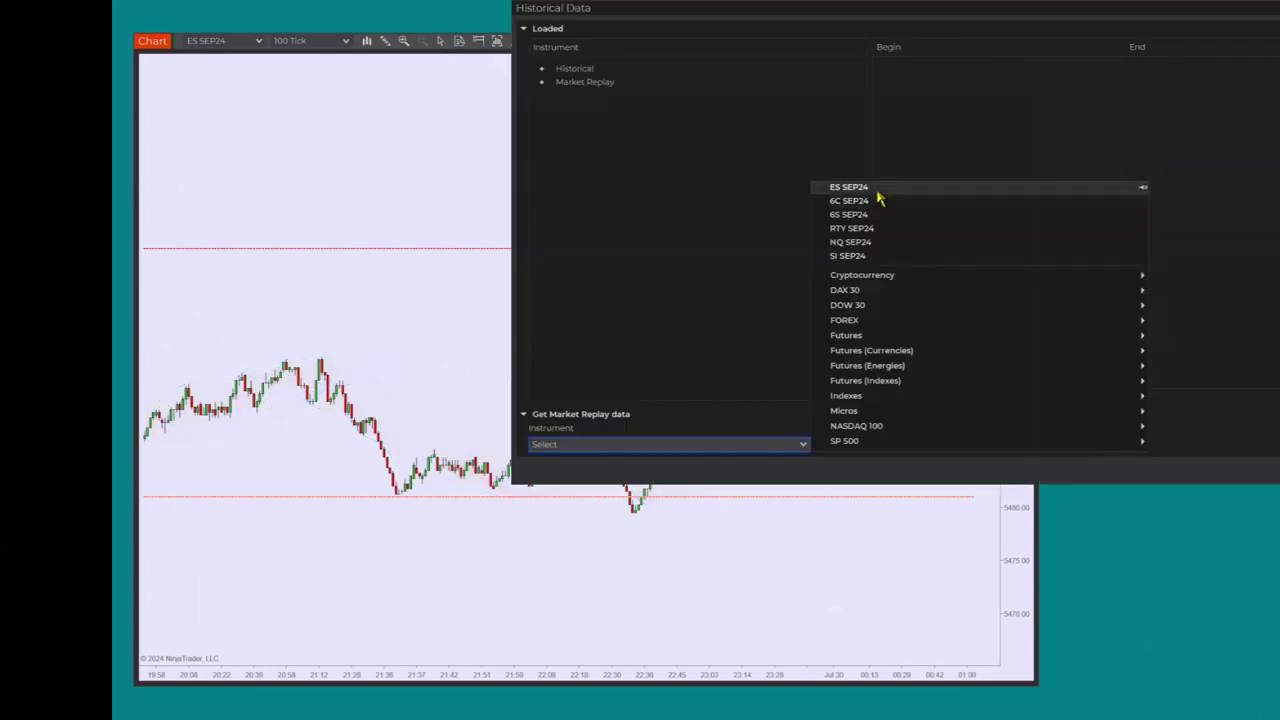
{"action": "left_click", "coordinate": [879, 192]}
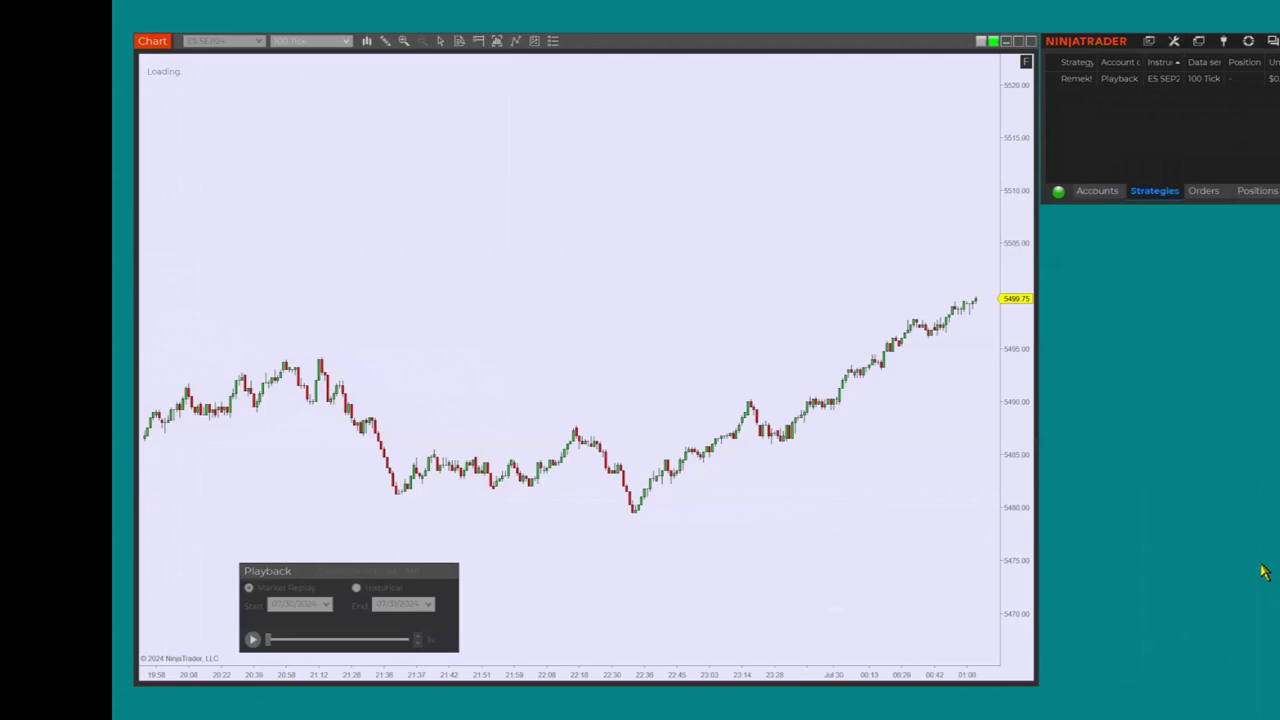
- Reopen the chart's strategy settings and set the 2nd Order Set's profit target and initial stop to 15 ATR each
{"action": "right_click", "coordinate": [557, 148]}
{"action": "left_click", "coordinate": [613, 231]}
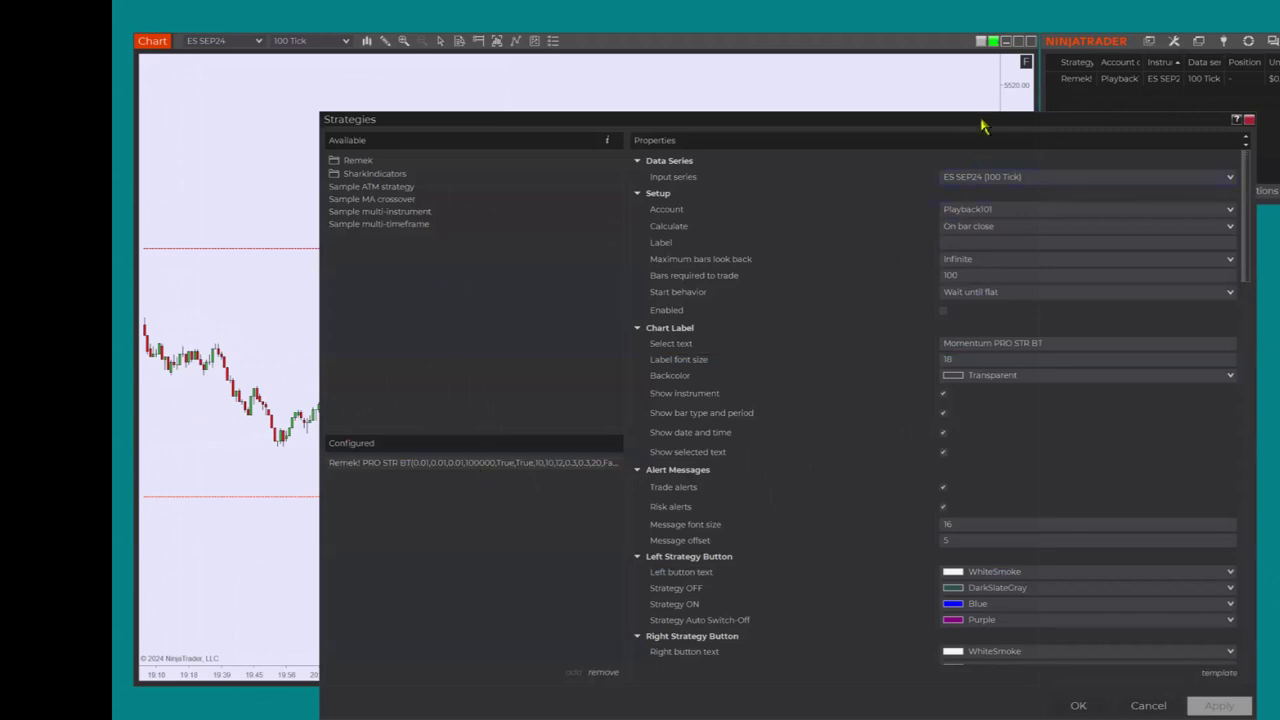
{"action": "left_click_drag", "start_coordinate": [983, 126], "coordinate": [871, 39]}
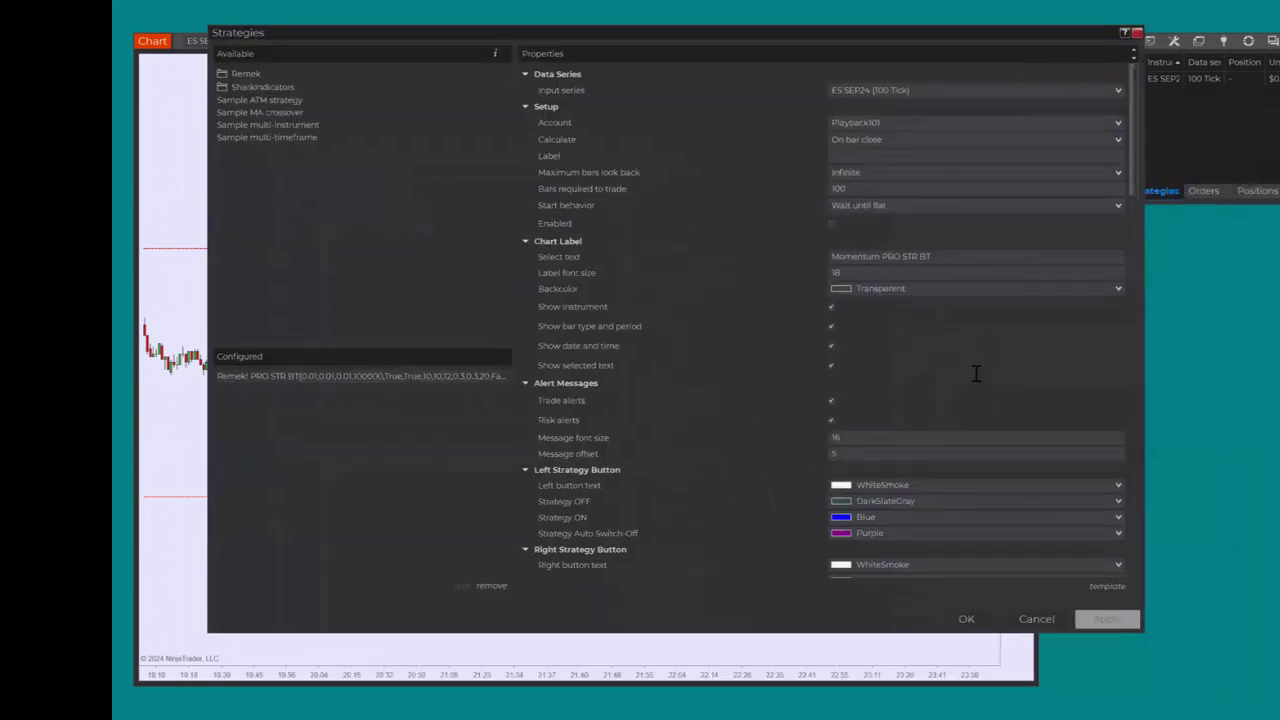
{"action": "scroll", "coordinate": [975, 374], "scroll_direction": "down", "scroll_amount": 3}
{"action": "scroll", "coordinate": [975, 378], "scroll_direction": "down", "scroll_amount": 6}
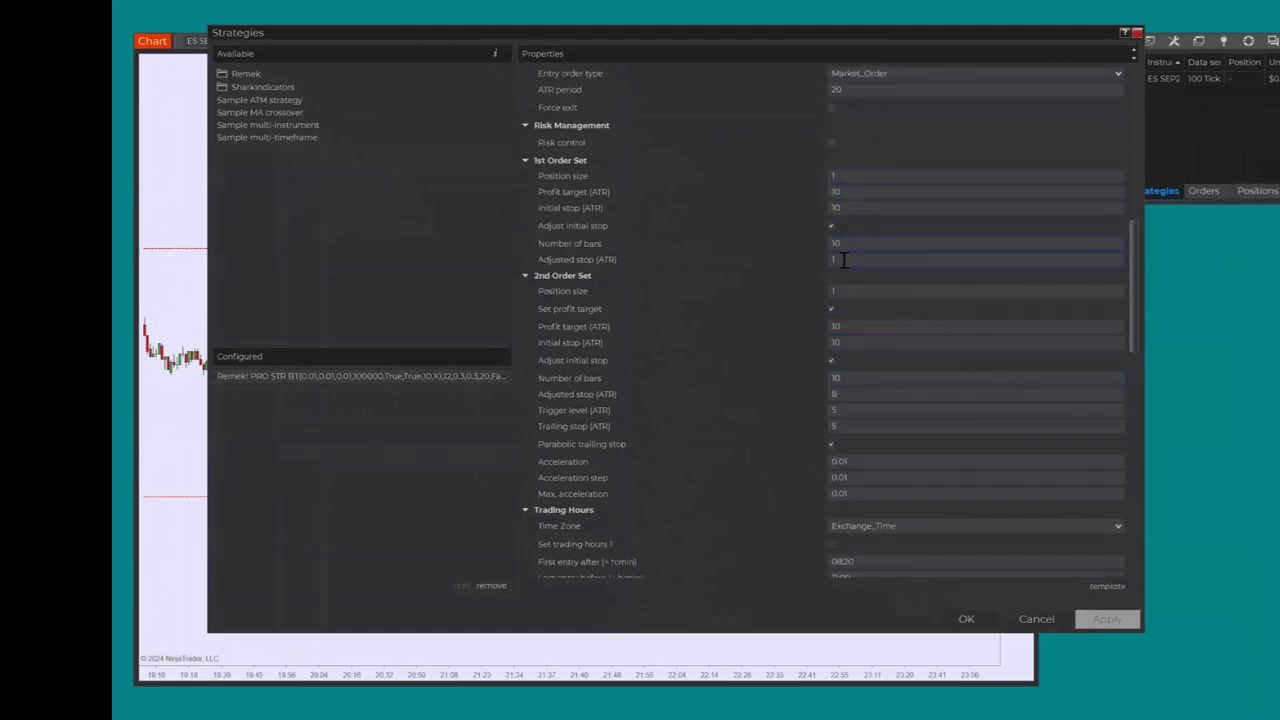
{"action": "left_click", "coordinate": [851, 327]}
{"action": "type", "text": "15"}
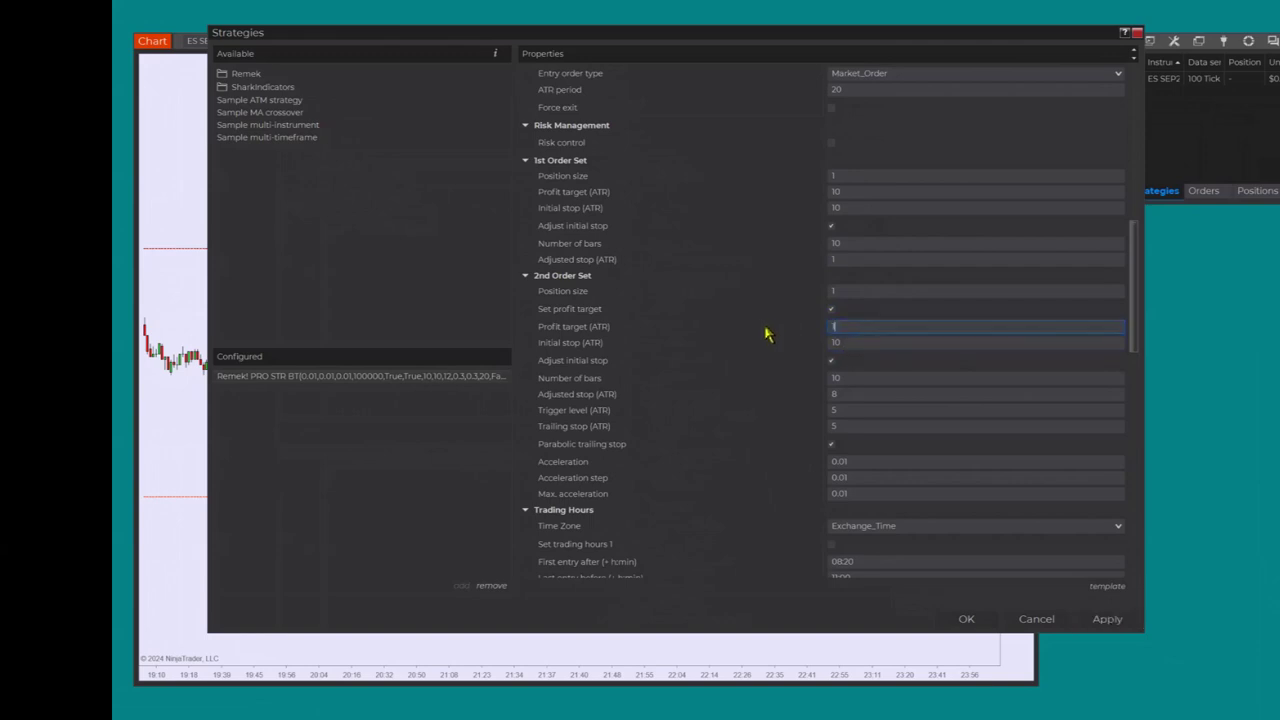
{"action": "left_click", "coordinate": [845, 340]}
{"action": "type", "text": "15"}
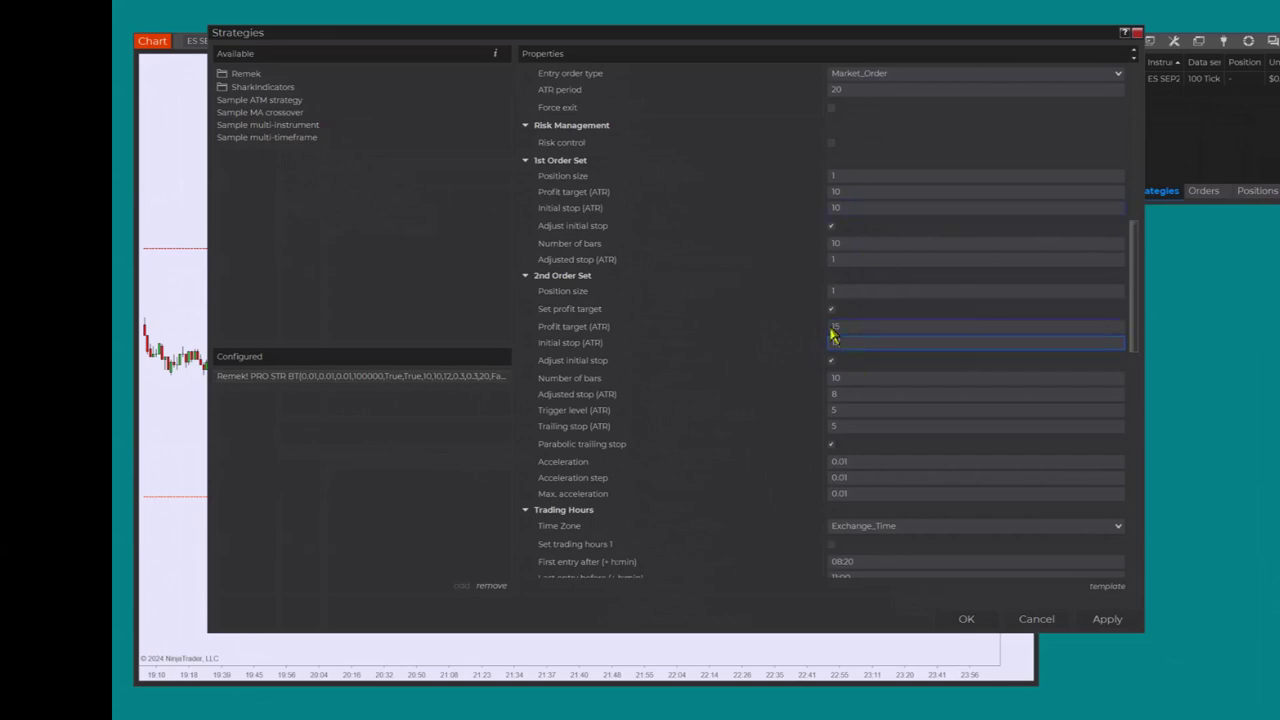
- Set the 2nd Order Set's adjusted stop to 5 ATR and its trigger level to 3 ATR
{"action": "left_click", "coordinate": [840, 394]}
{"action": "type", "text": "5"}
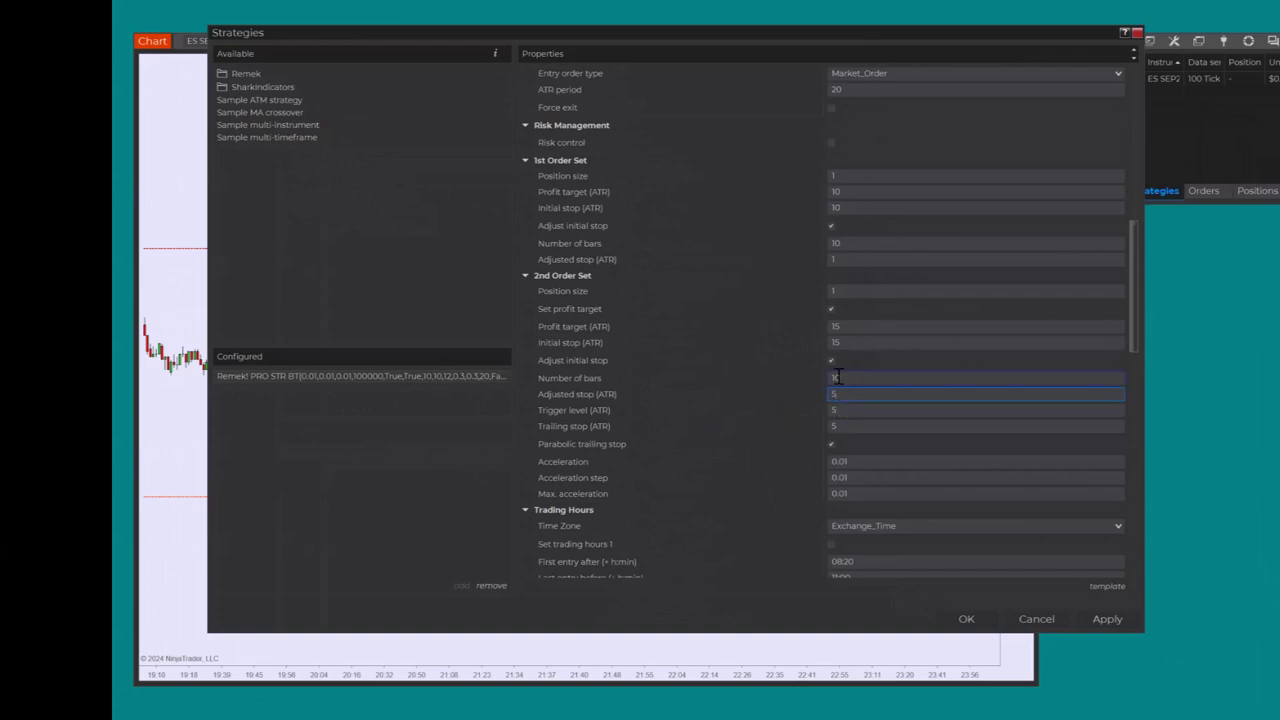
{"action": "left_click", "coordinate": [840, 411]}
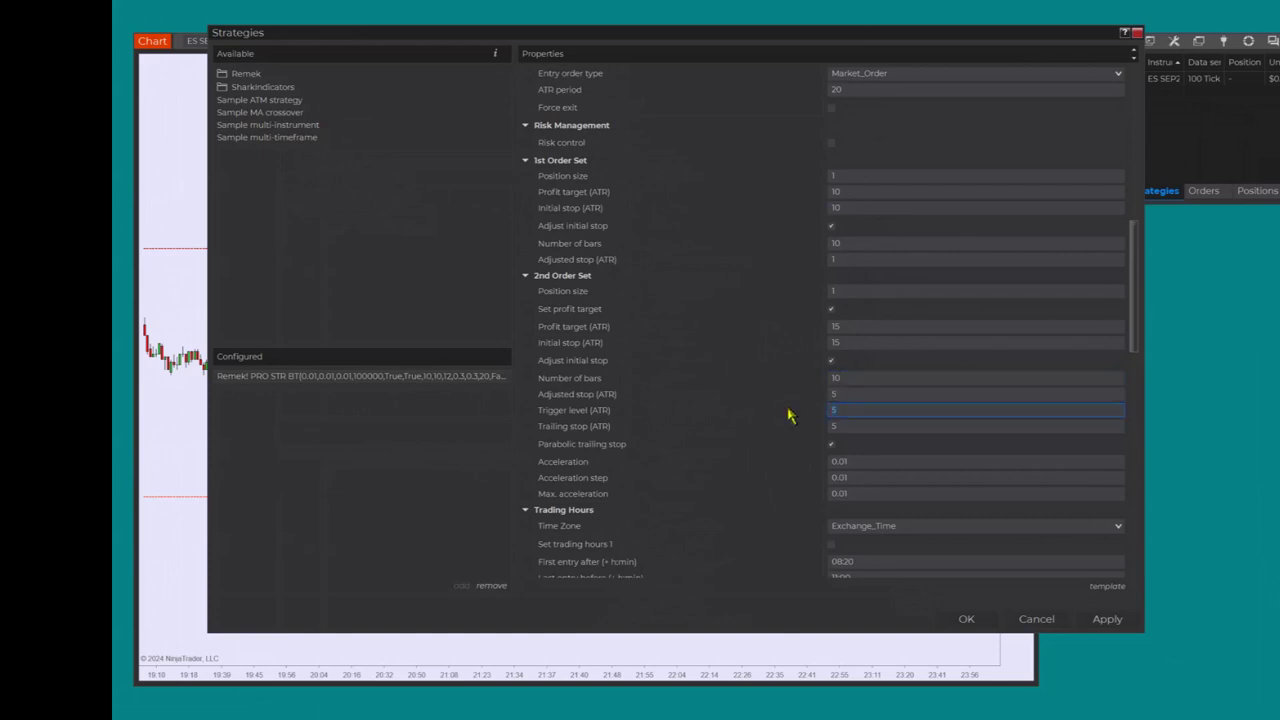
{"action": "type", "text": "3"}
- Set the parabolic trailing stop's acceleration and acceleration step to 0.02 each and its maximum acceleration to 0.05
{"action": "left_click", "coordinate": [868, 461]}
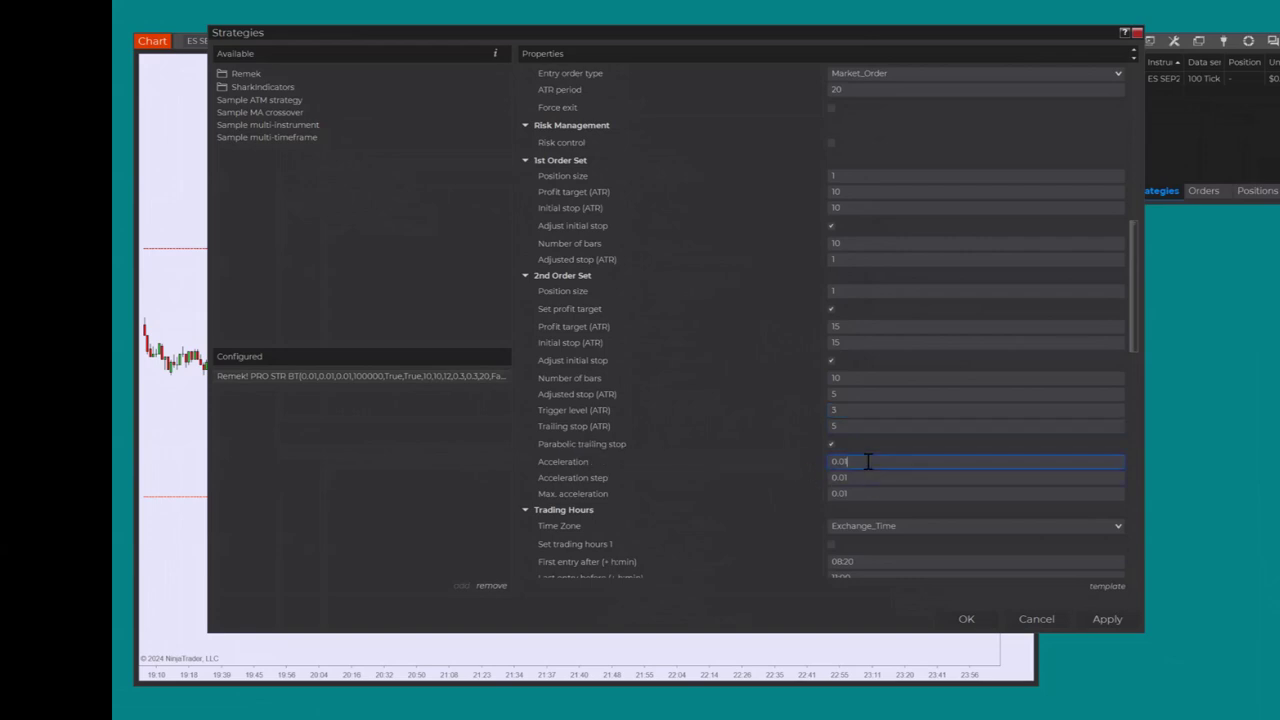
{"action": "key", "text": "BackSpace"}
{"action": "type", "text": "2"}
{"action": "left_click", "coordinate": [840, 477]}
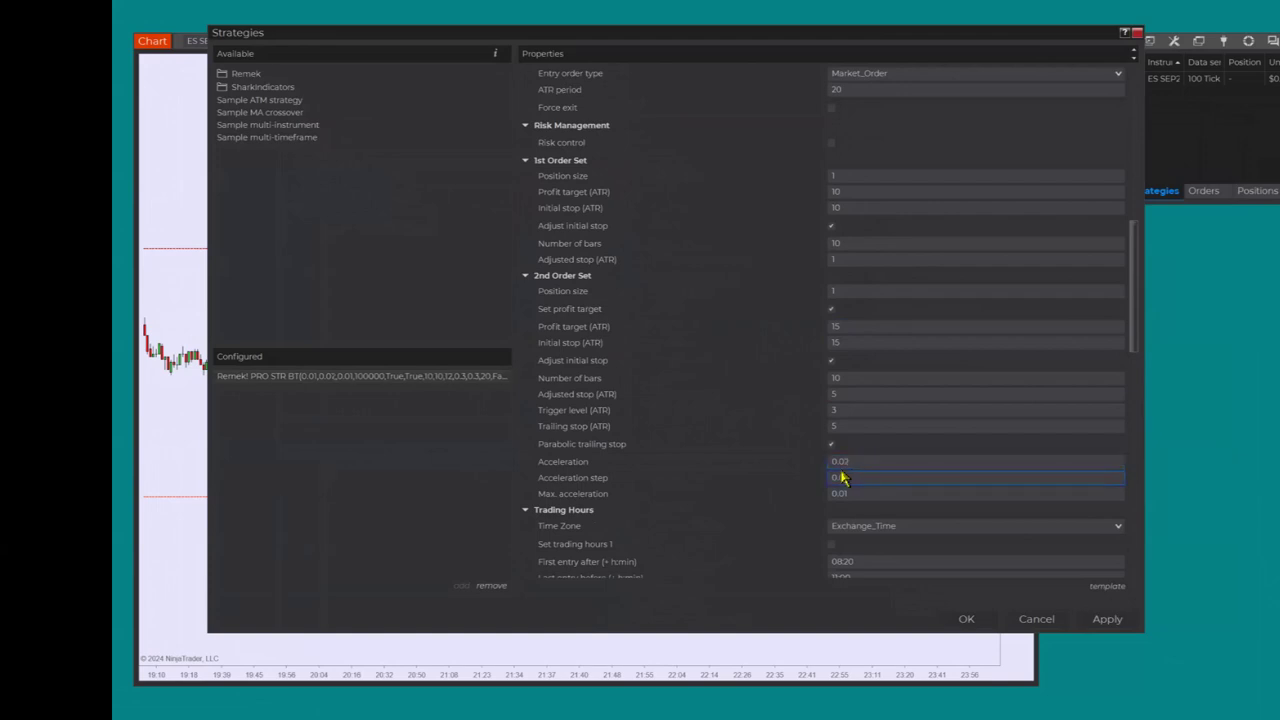
{"action": "left_click", "coordinate": [855, 493]}
{"action": "key", "text": "BackSpace"}
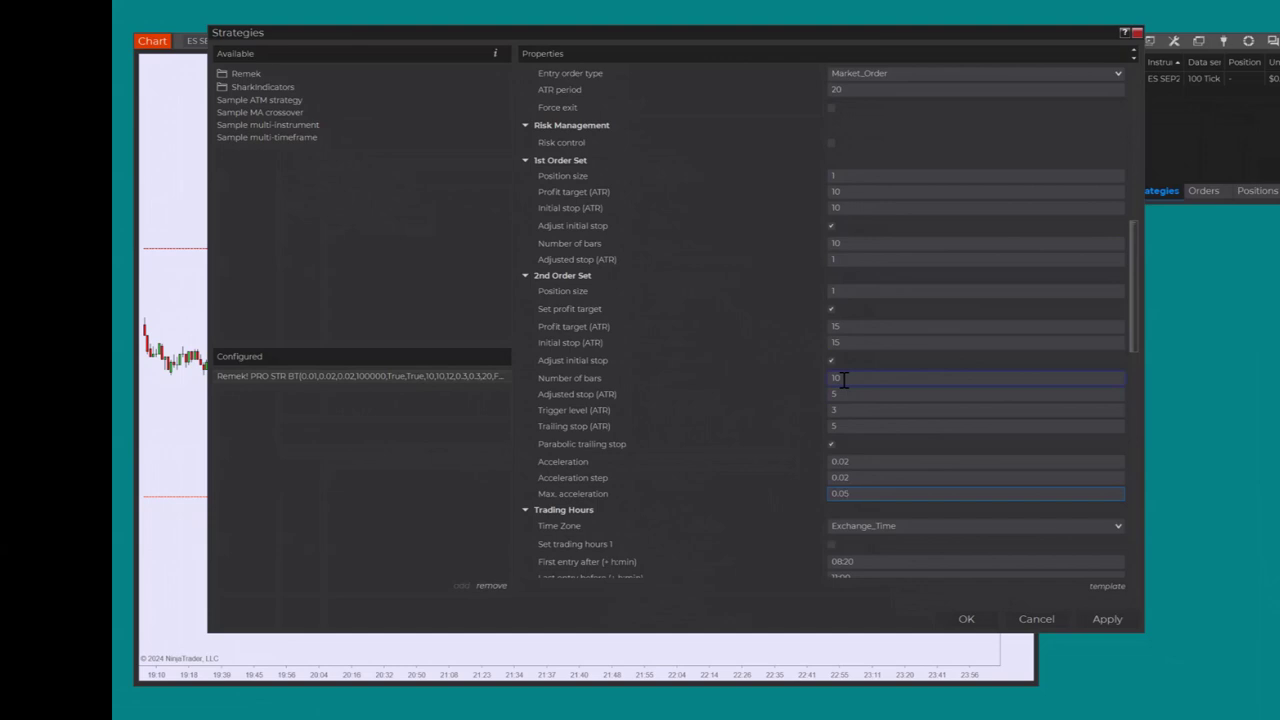
- Examine the 2nd Order Set's number of bars and adjusted stop against its trigger level and trailing stop
{"action": "left_click", "coordinate": [835, 411]}
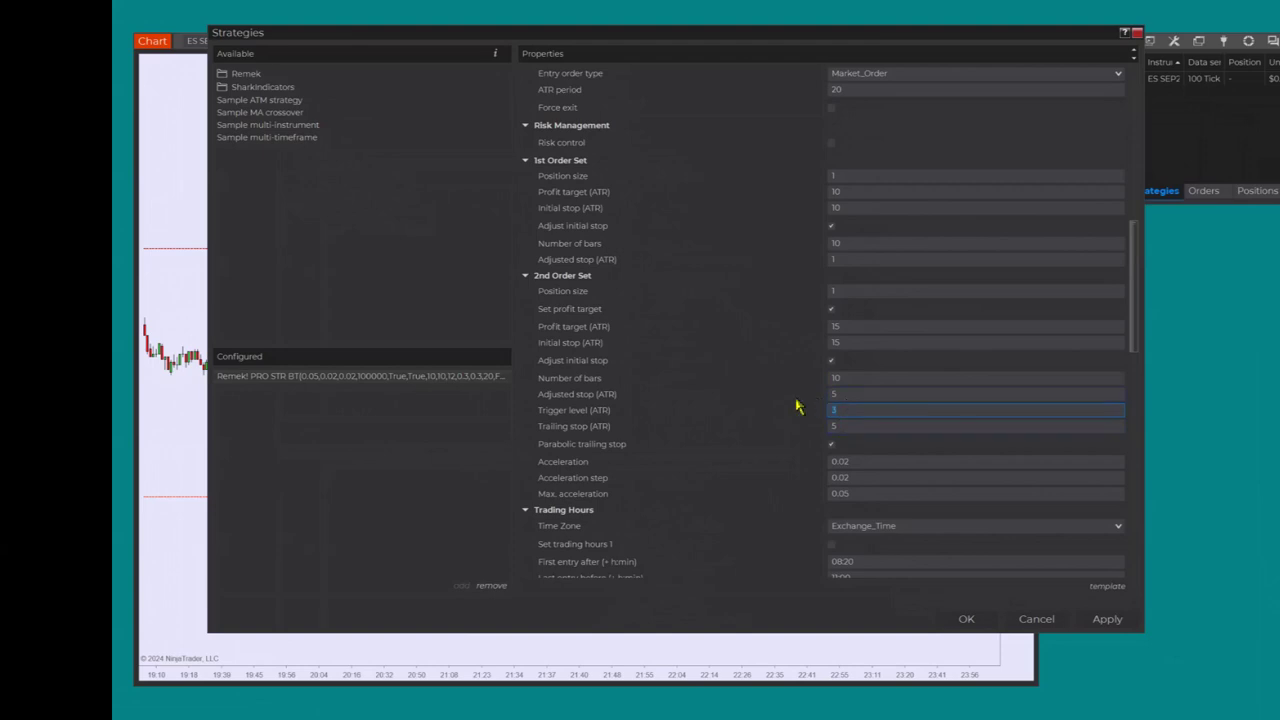
{"action": "type", "text": "5"}
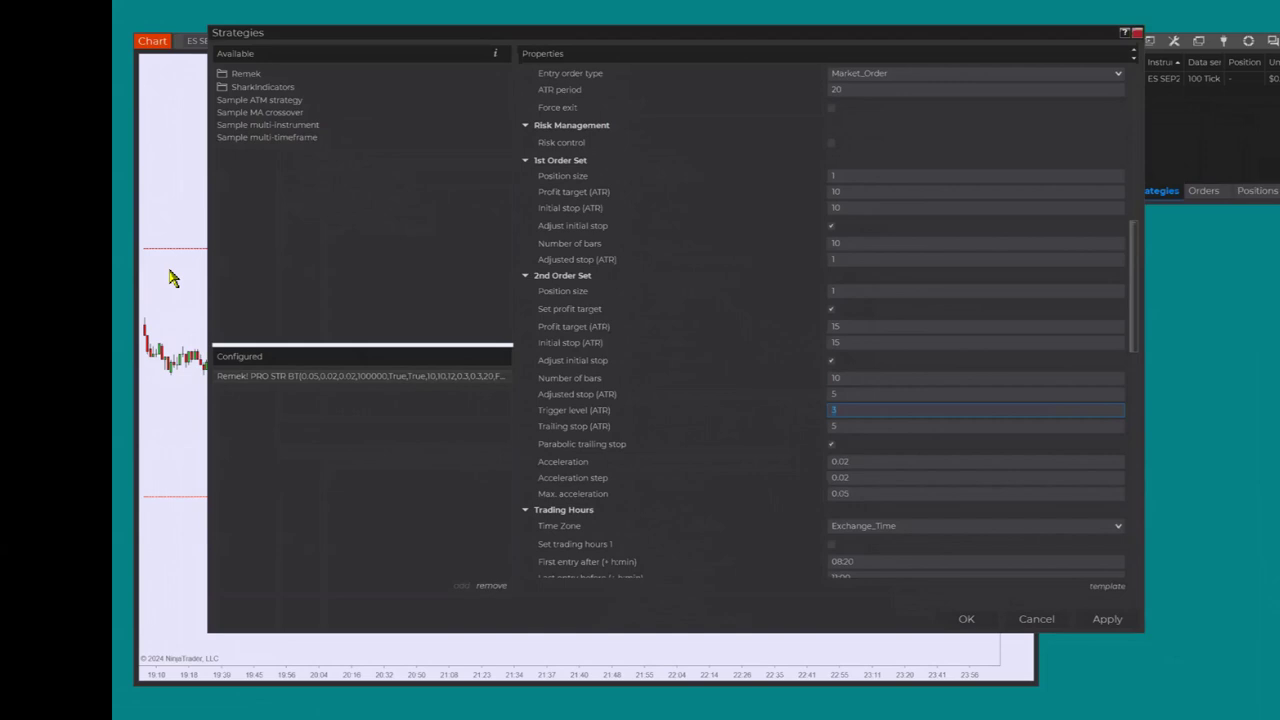
{"action": "left_click", "coordinate": [133, 360]}
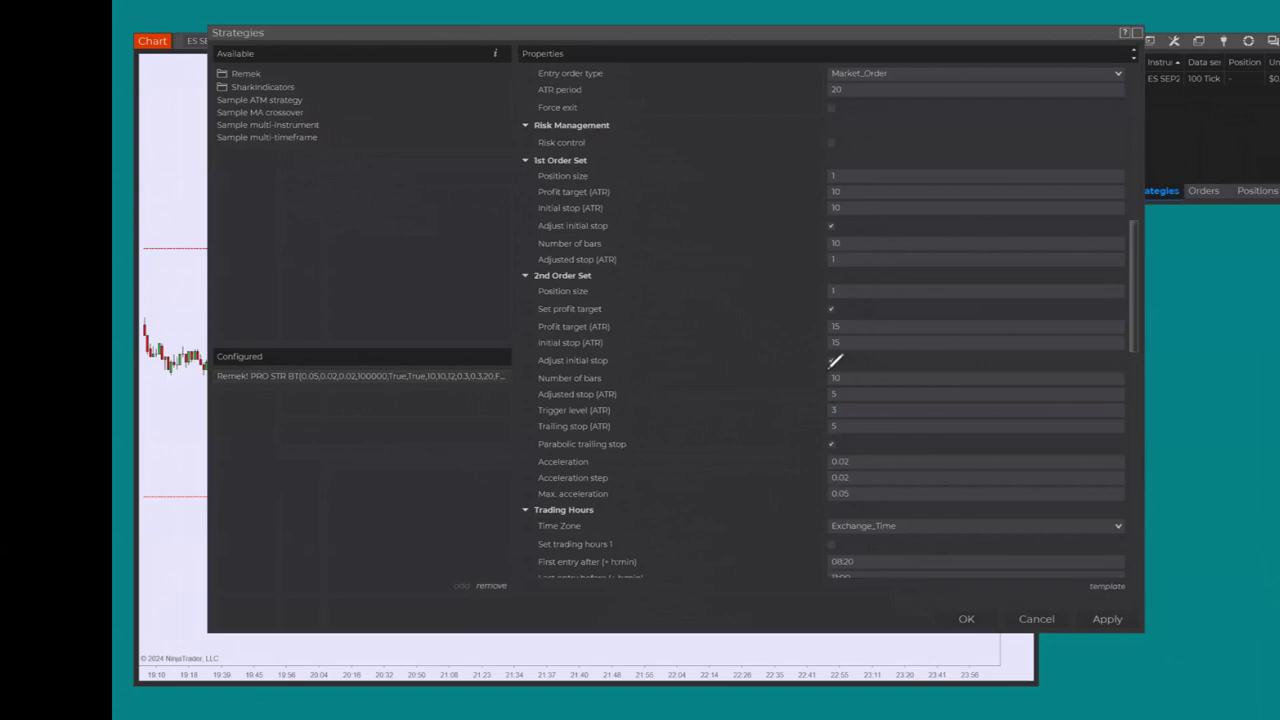
{"action": "mouse_move", "coordinate": [829, 365]}
{"action": "left_mouse_down"}
{"action": "mouse_move", "coordinate": [816, 370]}
{"action": "mouse_move", "coordinate": [823, 402]}
{"action": "left_mouse_up"}
{"action": "mouse_move", "coordinate": [820, 406]}
{"action": "left_mouse_down"}
{"action": "mouse_move", "coordinate": [813, 428]}
{"action": "mouse_move", "coordinate": [825, 432]}
{"action": "left_mouse_up"}
{"action": "mouse_move", "coordinate": [848, 404]}
{"action": "left_mouse_down"}
{"action": "mouse_move", "coordinate": [806, 405]}
{"action": "mouse_move", "coordinate": [811, 431]}
{"action": "mouse_move", "coordinate": [850, 430]}
{"action": "mouse_move", "coordinate": [850, 405]}
{"action": "left_mouse_up"}
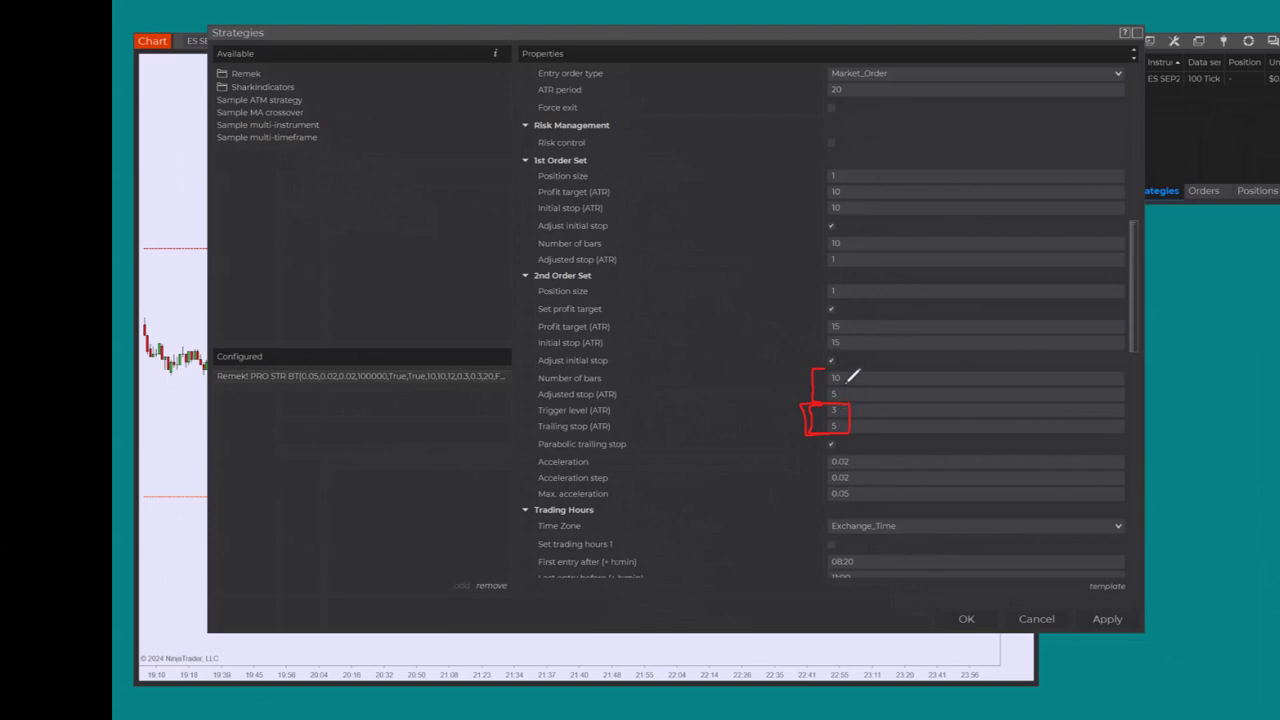
{"action": "mouse_move", "coordinate": [763, 421]}
{"action": "left_mouse_down"}
{"action": "mouse_move", "coordinate": [783, 427]}
{"action": "mouse_move", "coordinate": [789, 391]}
{"action": "left_mouse_up"}
{"action": "left_click_drag", "start_coordinate": [828, 405], "coordinate": [830, 431]}
{"action": "mouse_move", "coordinate": [848, 370]}
{"action": "left_mouse_down"}
{"action": "mouse_move", "coordinate": [868, 374]}
{"action": "mouse_move", "coordinate": [848, 402]}
{"action": "mouse_move", "coordinate": [828, 402]}
{"action": "left_mouse_up"}
{"action": "key", "text": "e"}
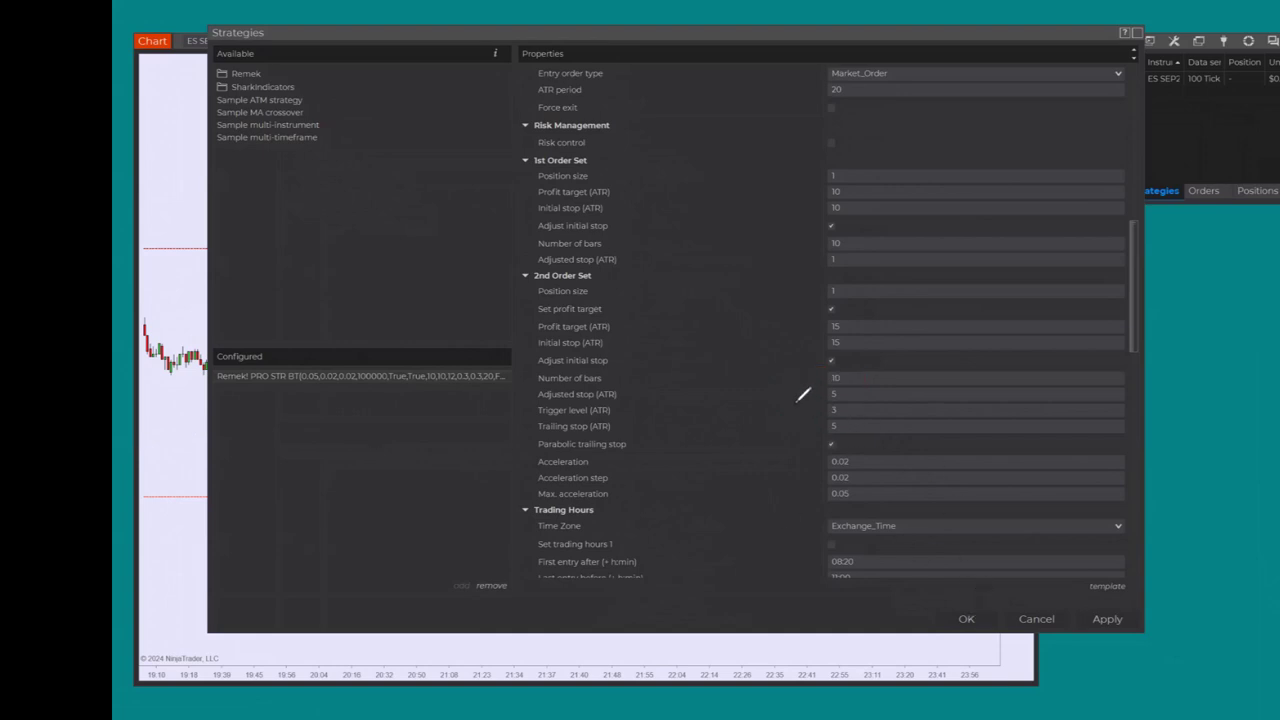
- Enable the reconfigured strategy and confirm its settings
{"action": "scroll", "coordinate": [776, 409], "scroll_direction": "up", "scroll_amount": 10}
{"action": "scroll", "coordinate": [801, 264], "scroll_direction": "up", "scroll_amount": 3}
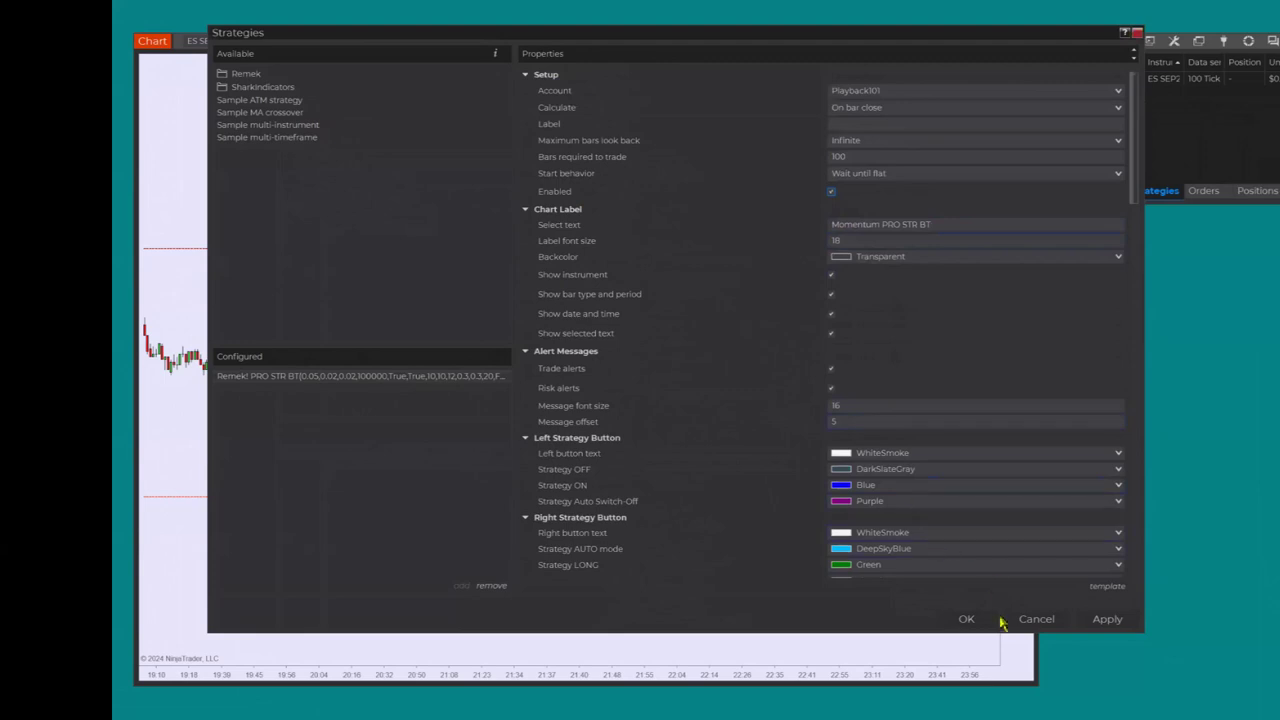
{"action": "left_click", "coordinate": [966, 618]}
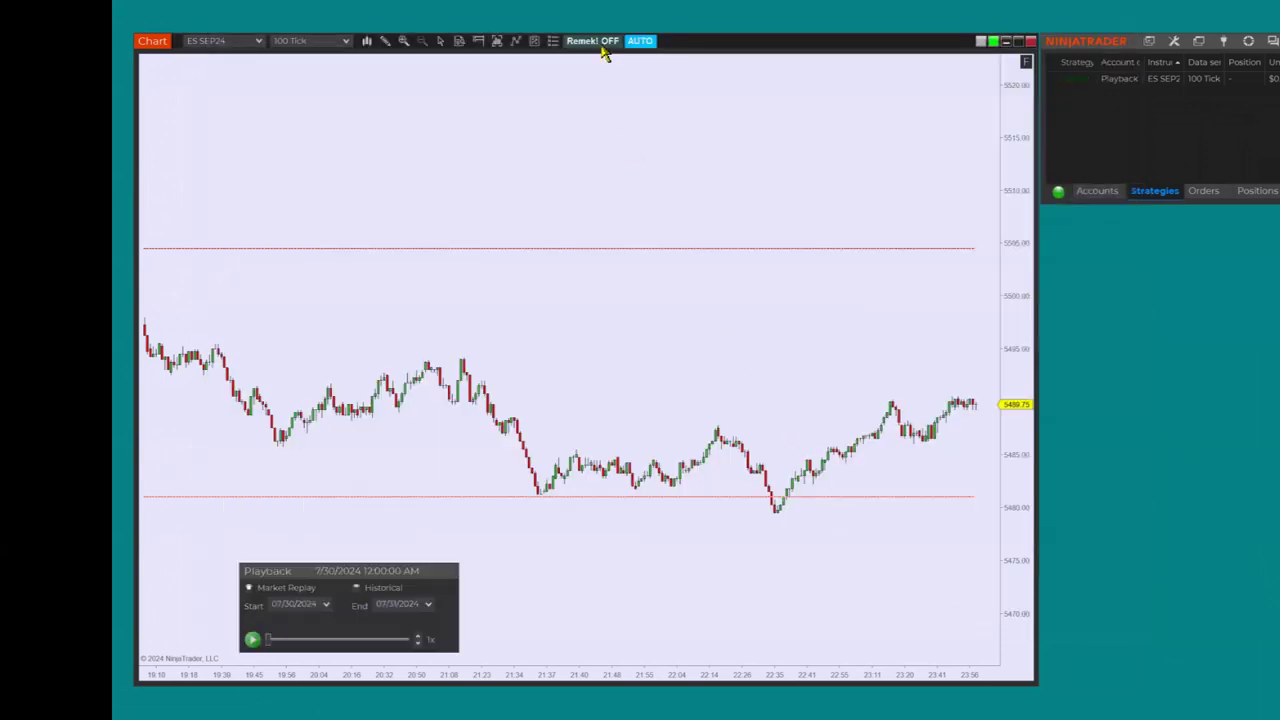
- Switch the Remek! strategy on and start the market replay from the beginning, raising its speed to 15x
{"action": "left_click", "coordinate": [602, 46]}
{"action": "left_click", "coordinate": [253, 640]}
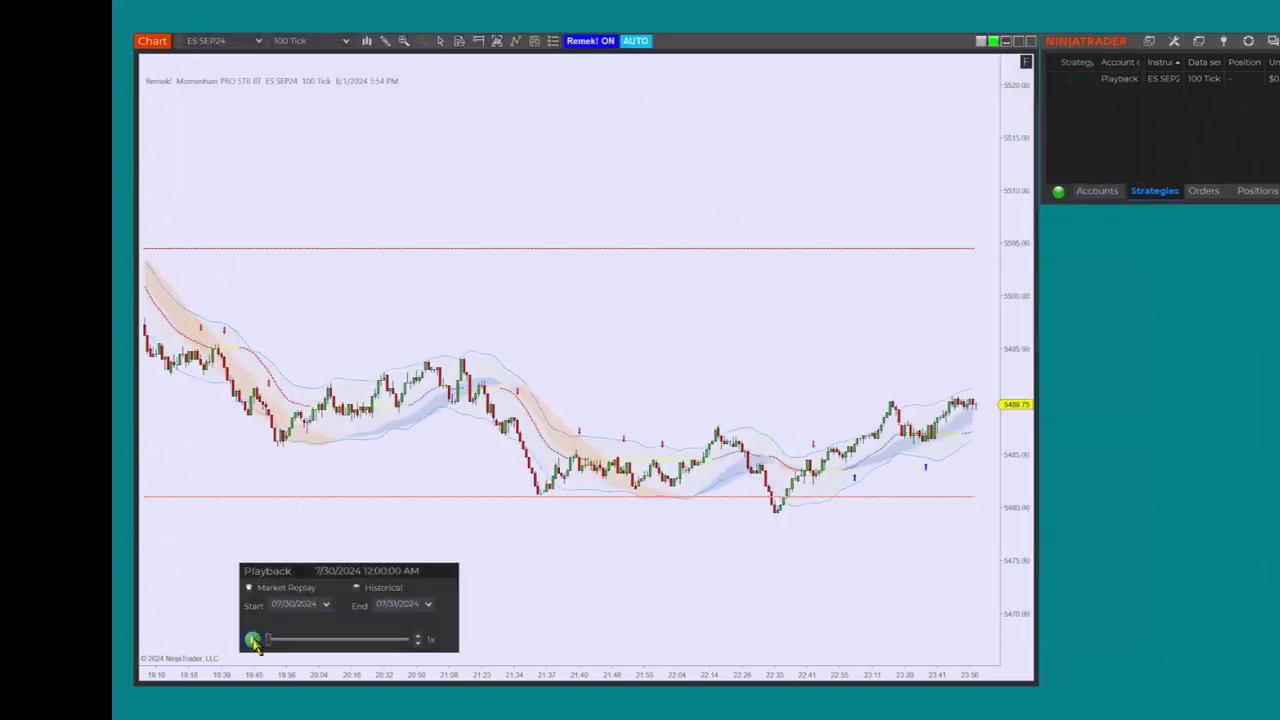
{"action": "left_click", "coordinate": [417, 637]}
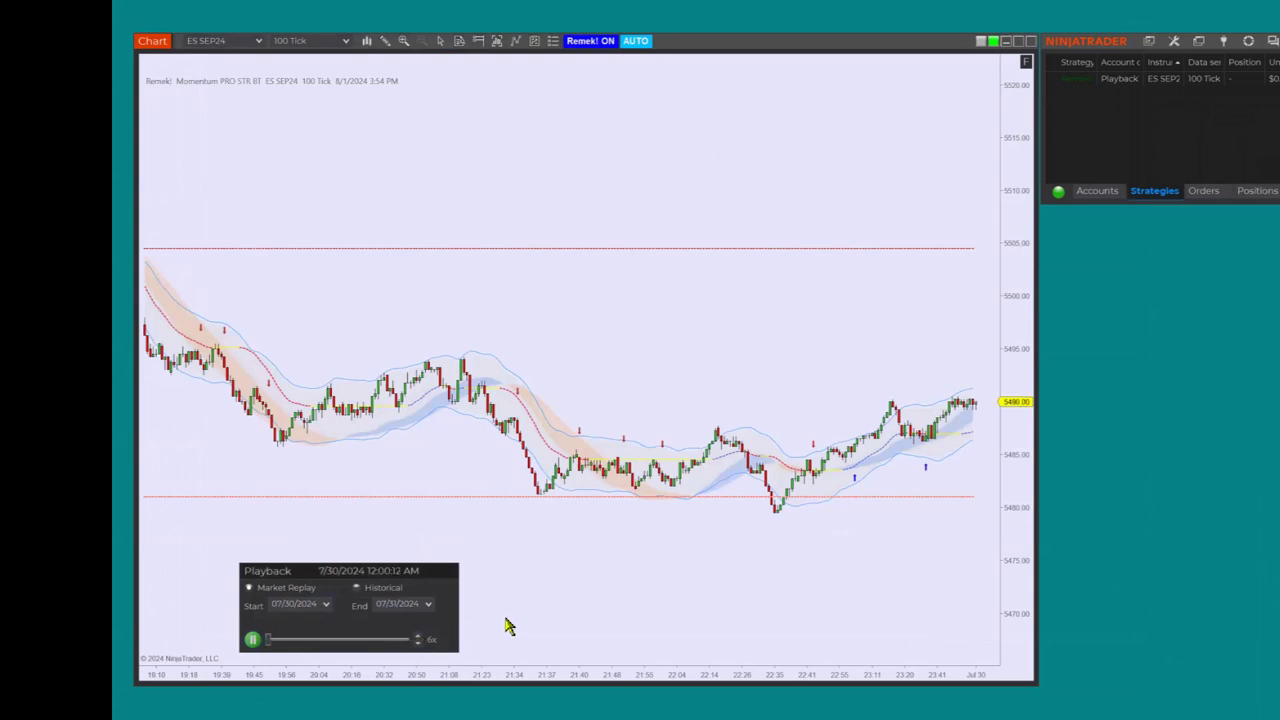
{"action": "left_click", "coordinate": [419, 639]}
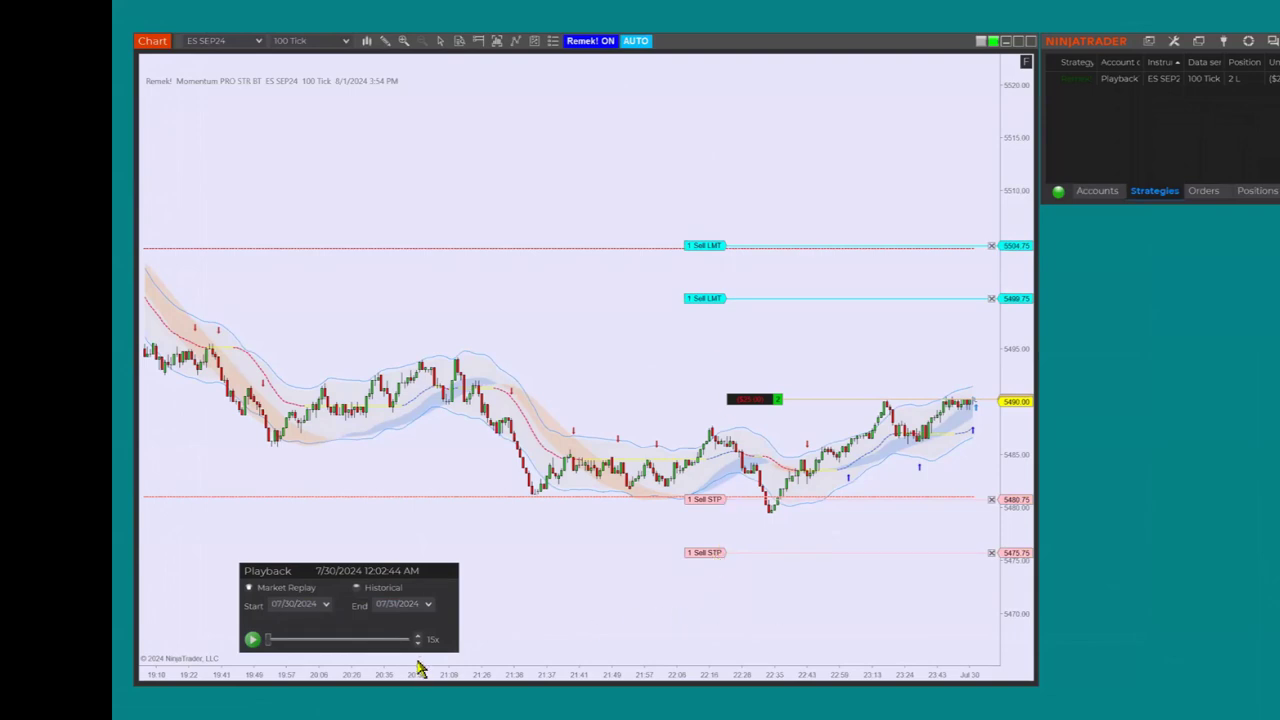
- Resume the replay at 20x speed and pause it again while the long position is open
{"action": "left_click", "coordinate": [252, 640]}
{"action": "scroll", "coordinate": [418, 641], "scroll_direction": "up", "scroll_amount": 1}
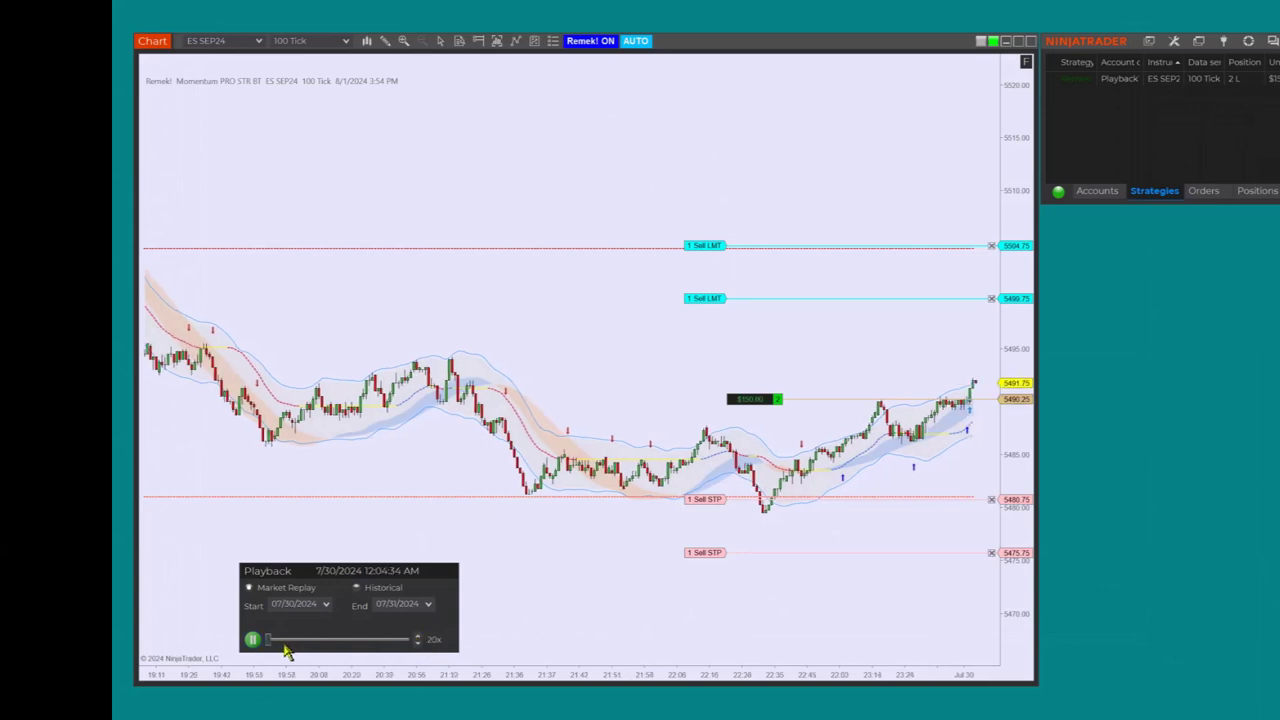
{"action": "left_click", "coordinate": [253, 643]}
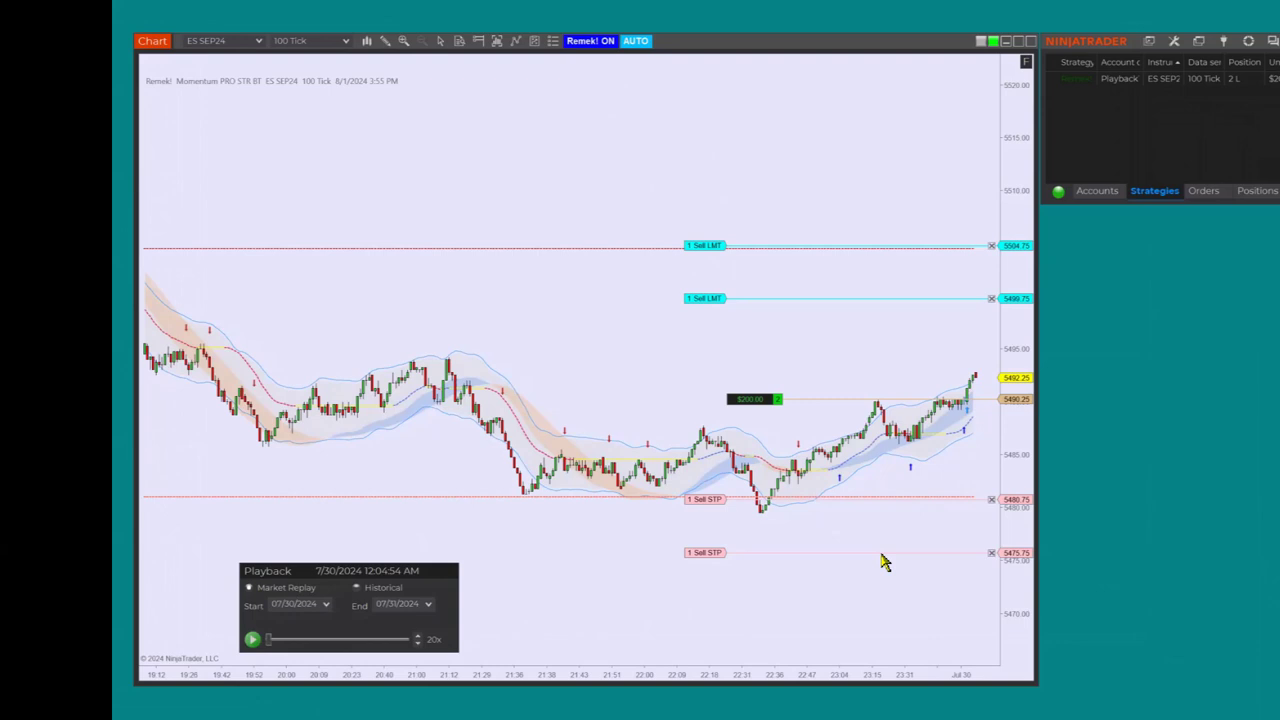
- Resume the market replay and let it run at 30x speed until the long position is closed
{"action": "left_click", "coordinate": [253, 640]}
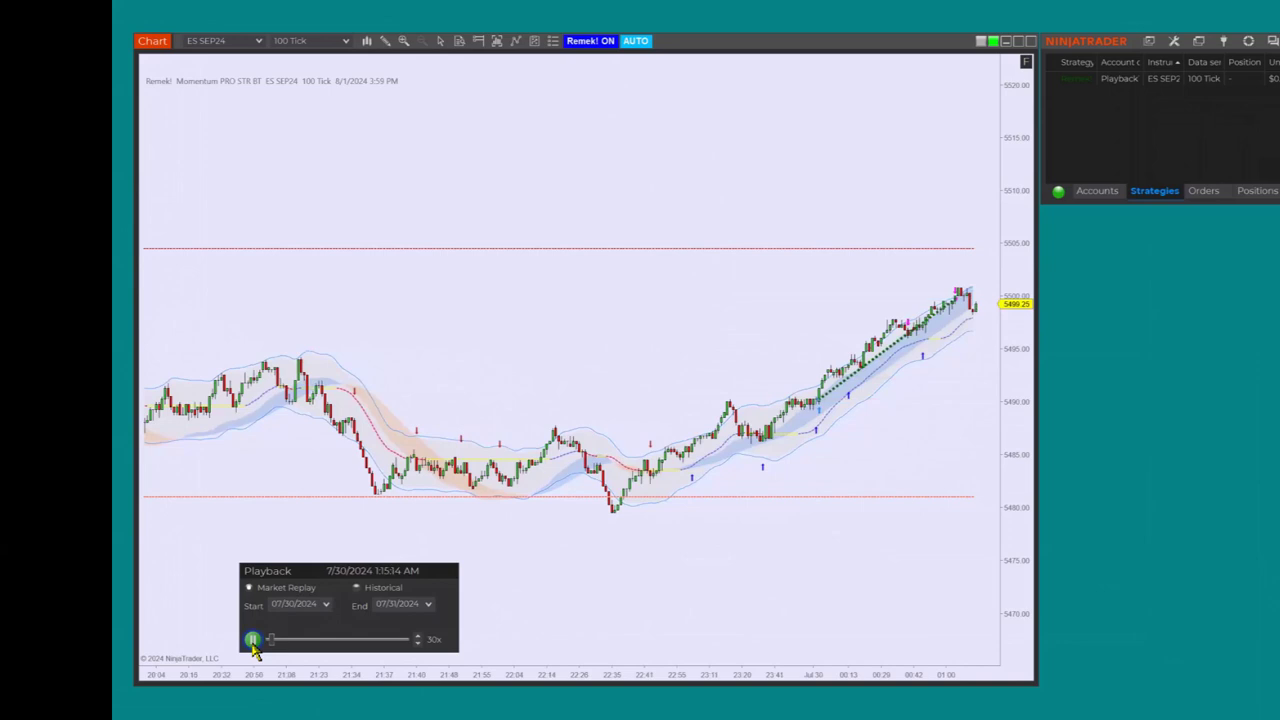
- Open the chart's strategy settings and review the stop adjustment options in both order sets, including the 1st Order Set's number of bars
{"action": "right_click", "coordinate": [474, 125]}
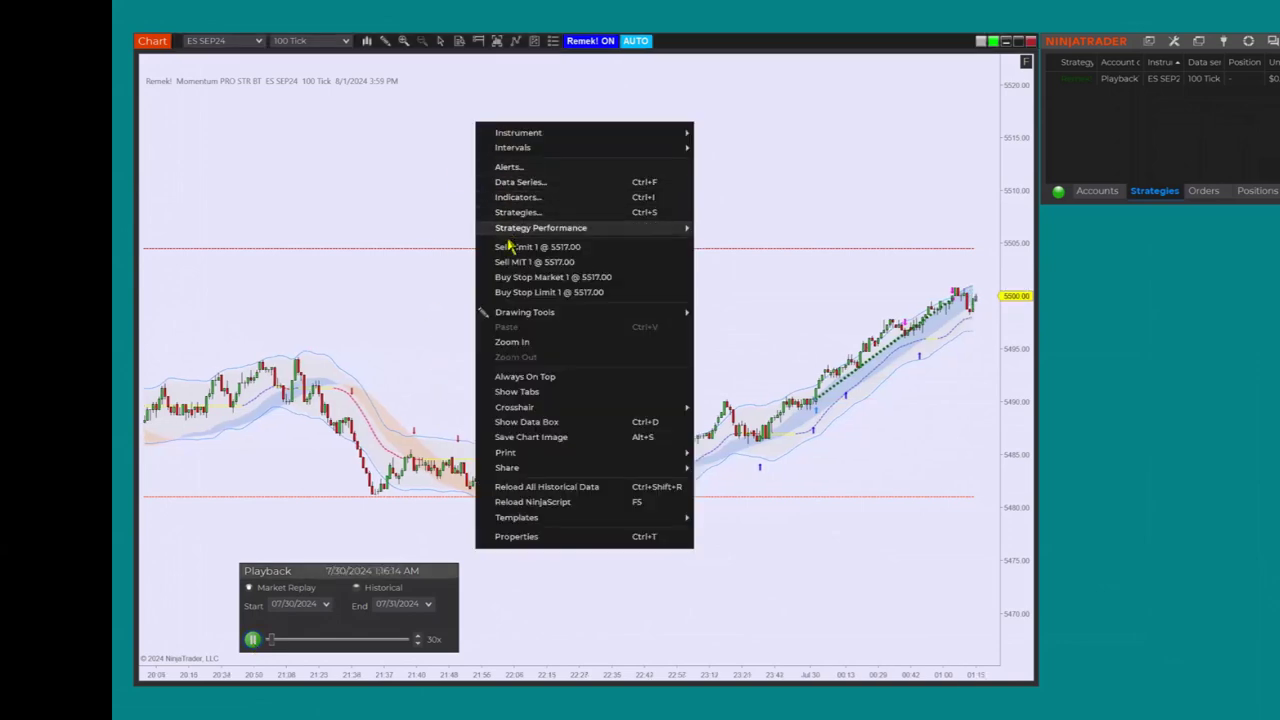
{"action": "left_click", "coordinate": [517, 208]}
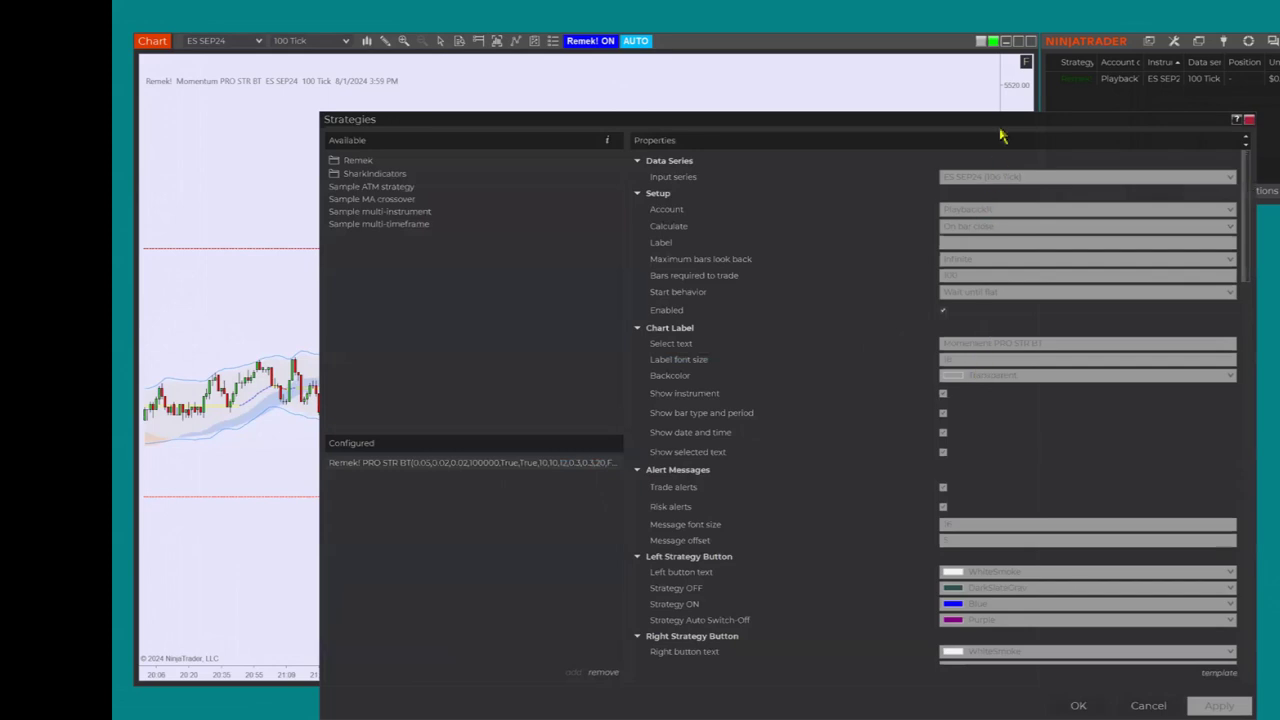
{"action": "left_click_drag", "start_coordinate": [999, 127], "coordinate": [888, 50]}
{"action": "scroll", "coordinate": [963, 385], "scroll_direction": "down", "scroll_amount": 3}
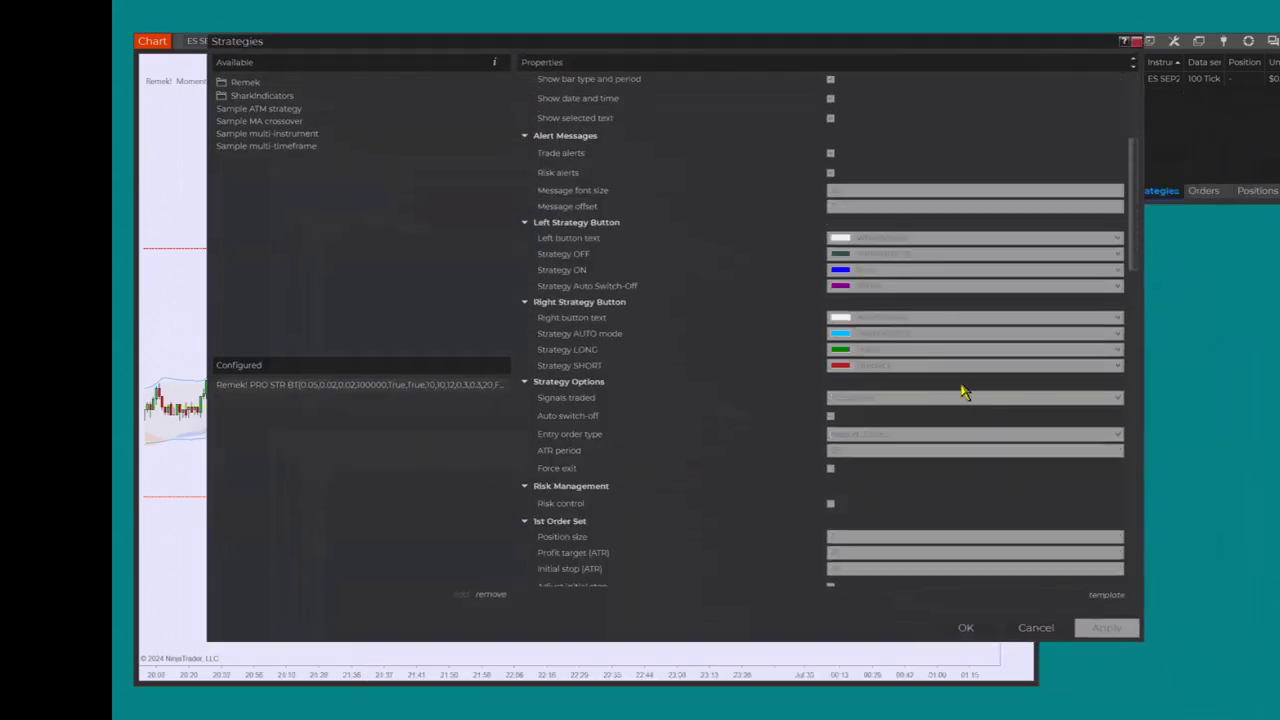
{"action": "scroll", "coordinate": [980, 491], "scroll_direction": "down", "scroll_amount": 5}
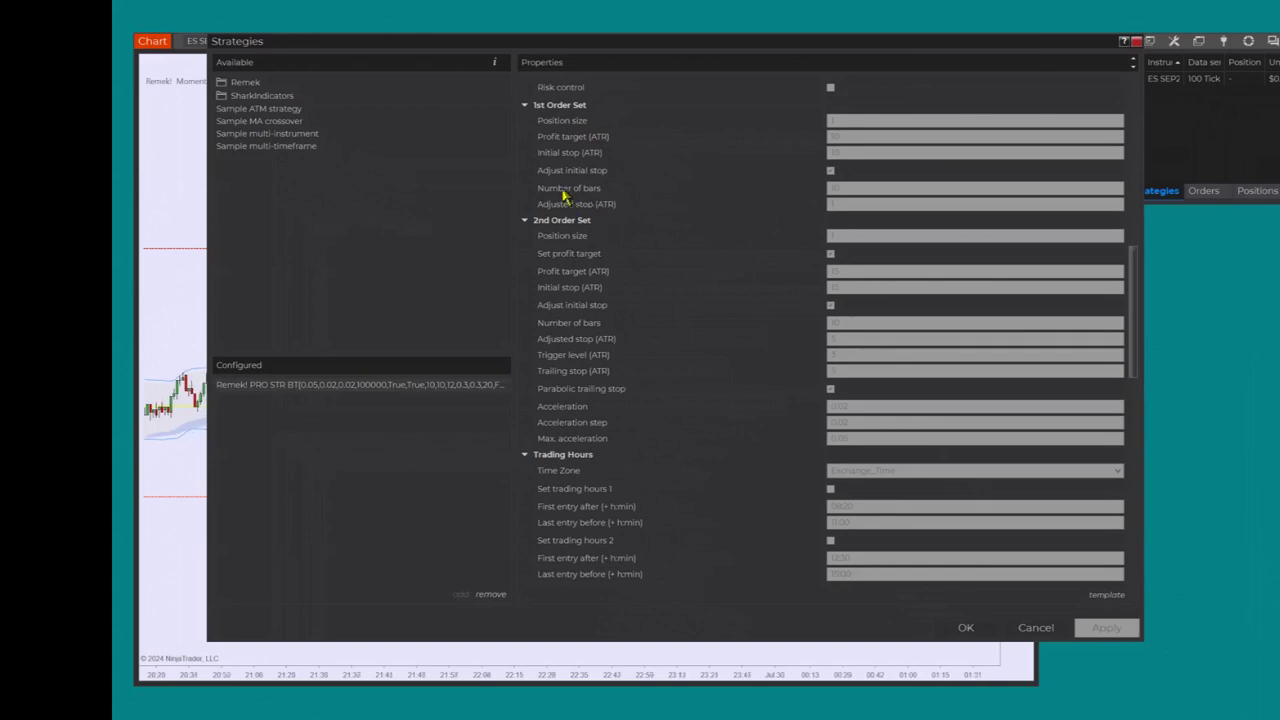
{"action": "mouse_move", "coordinate": [565, 197]}
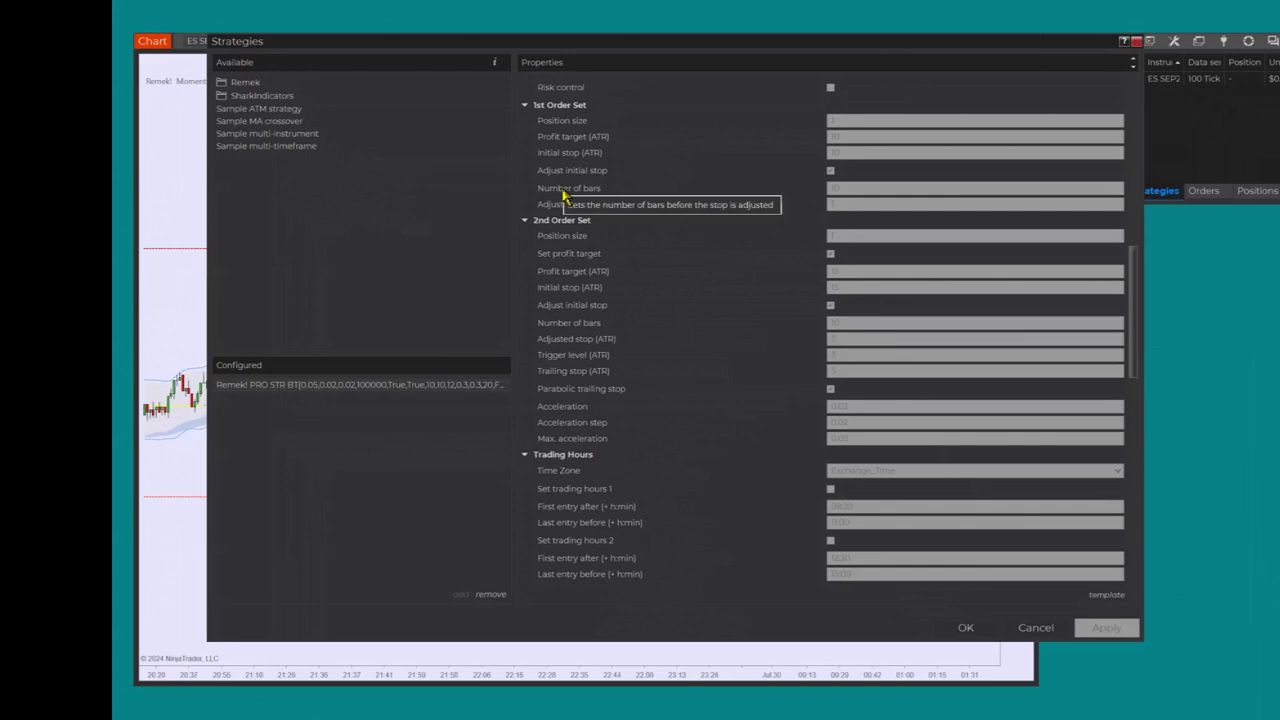